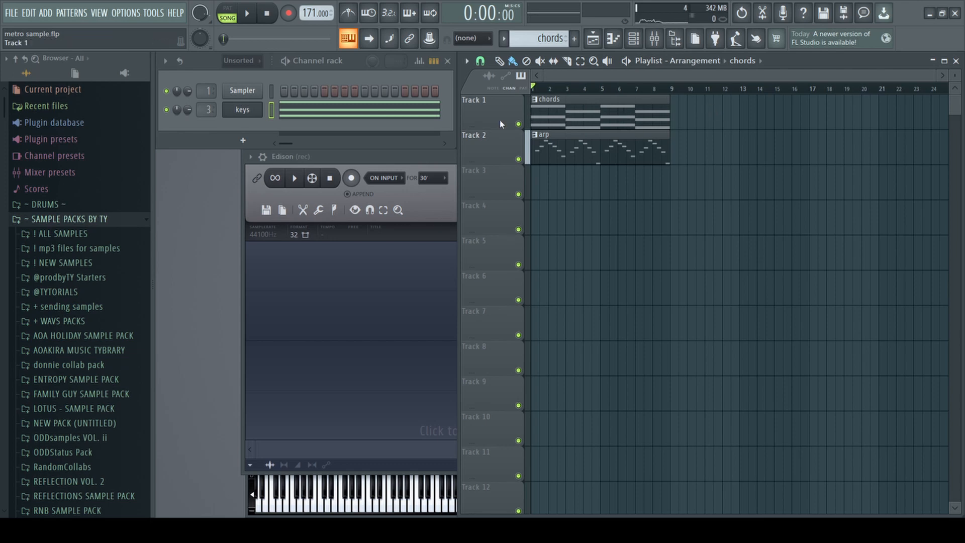
Review the chords pattern's notes in the keys piano roll and bring up the arp pattern from the playlist.
left_click(442, 116)
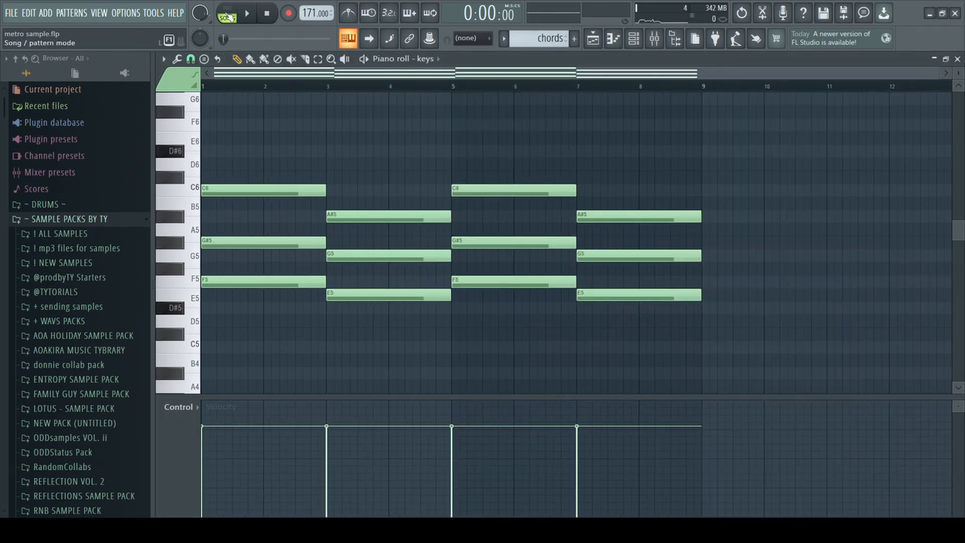
left_click(958, 59)
left_click(609, 156)
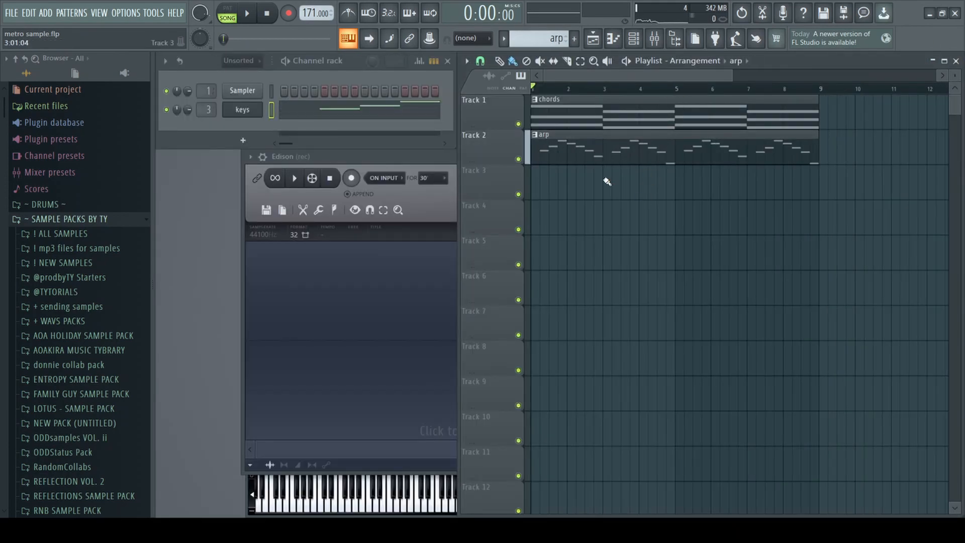
Play back the chords and arp patterns together in the playlist.
scroll(624, 159, "down", 2)
key("space")
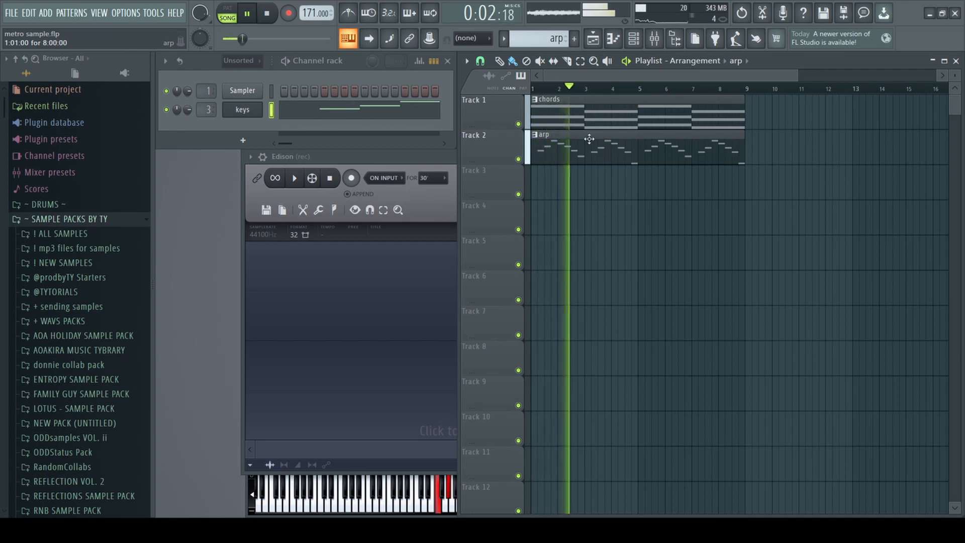
scroll(585, 140, "down", 1)
left_click(606, 128)
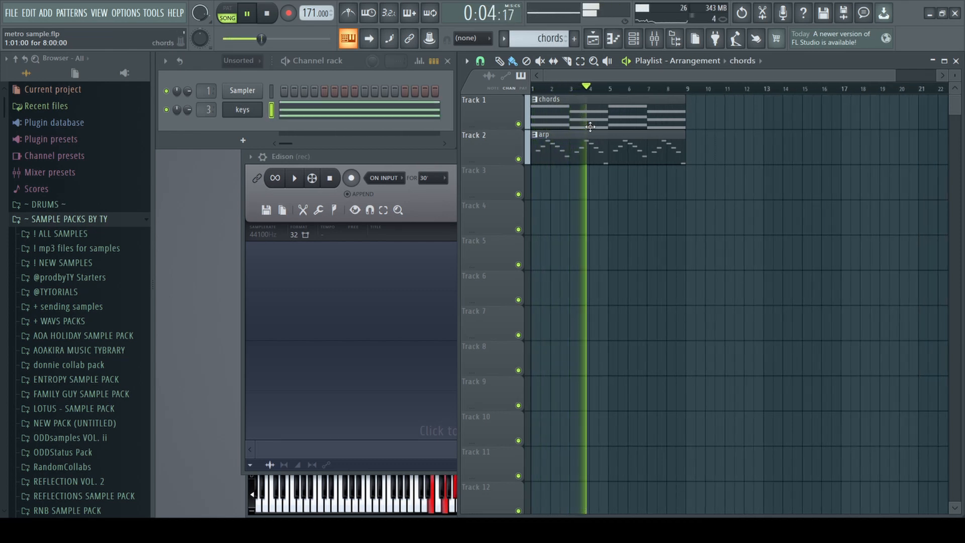
scroll(613, 125, "down", 1)
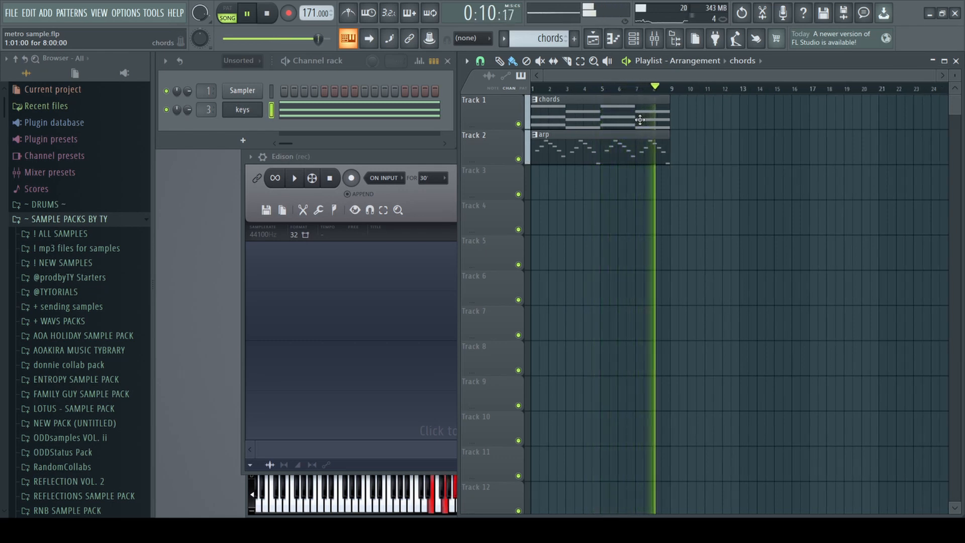
key("space")
Add LittleAlterBoy to the first effect slot of the keys mixer track.
left_click(655, 38)
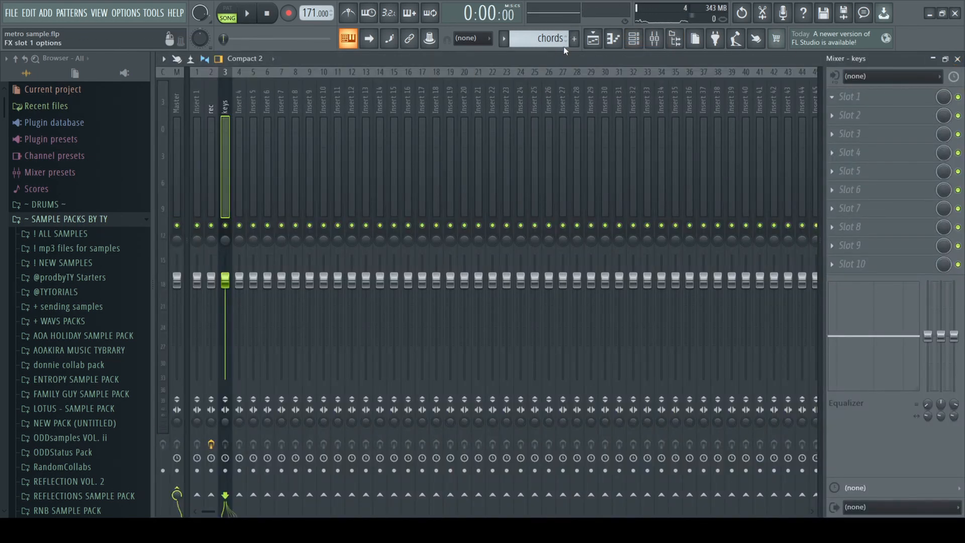
left_click(594, 106)
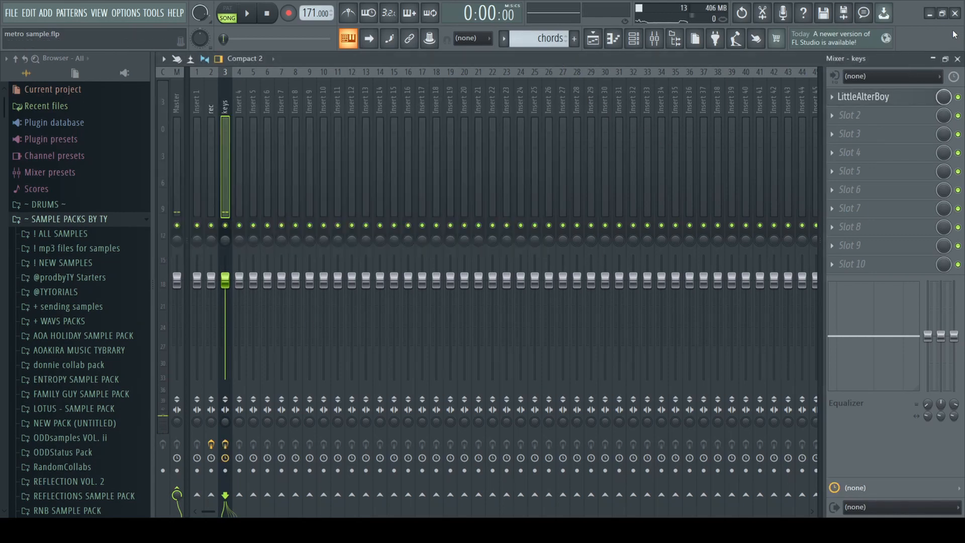
left_click(958, 59)
Solo Track 1 and play back the chords pattern on its own.
scroll(494, 127, "up", 3)
right_click(518, 124)
scroll(518, 125, "down", 3)
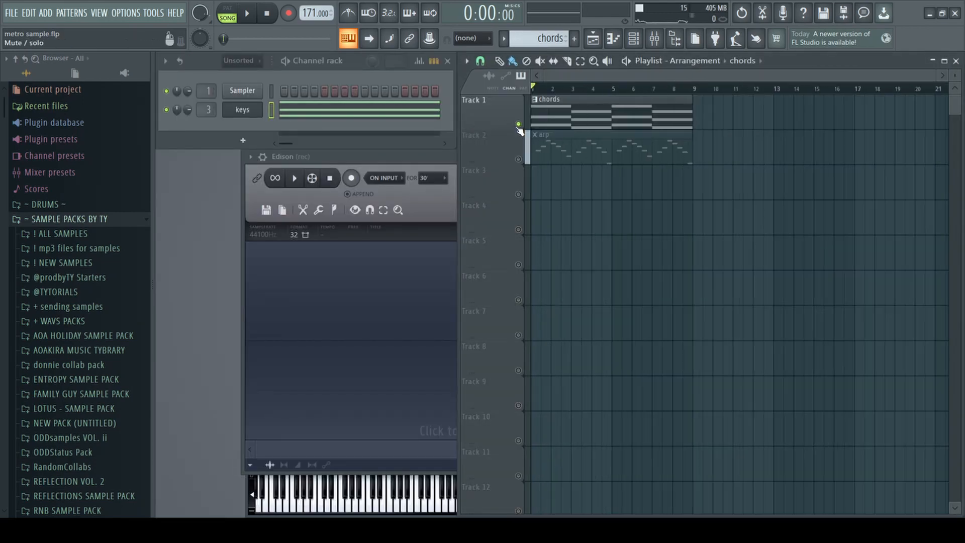
key("space")
scroll(543, 111, "up", 4)
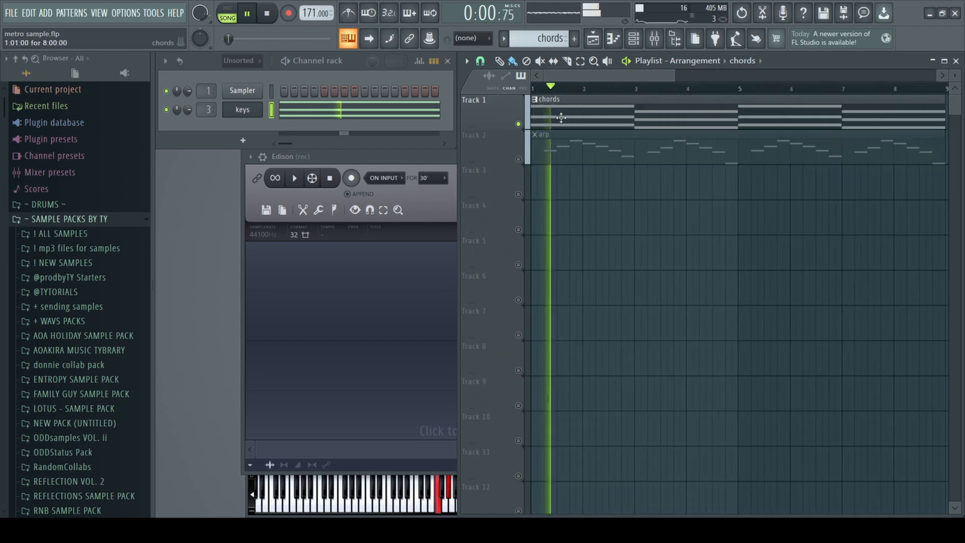
scroll(572, 122, "down", 3)
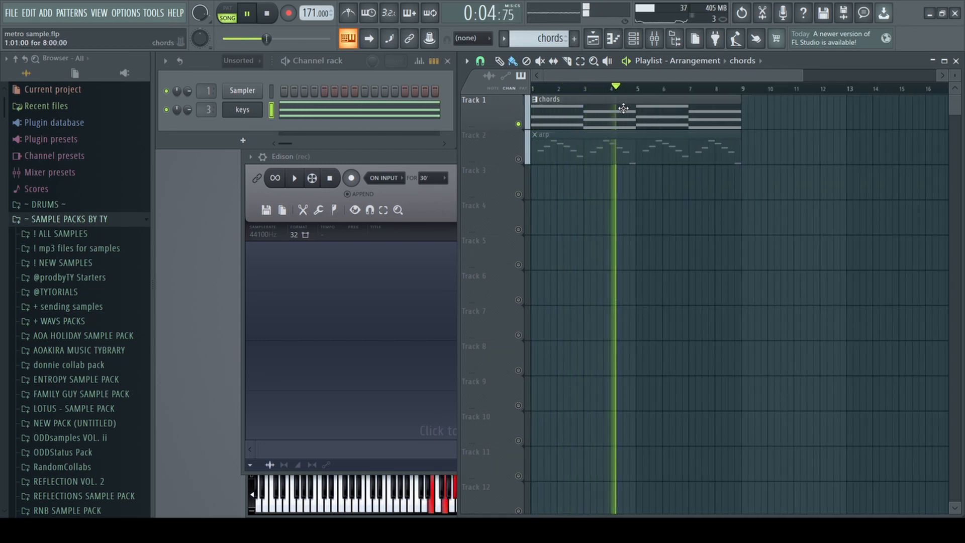
key("space")
Solo Track 2 and play back the arp pattern on its own.
scroll(499, 153, "up", 3)
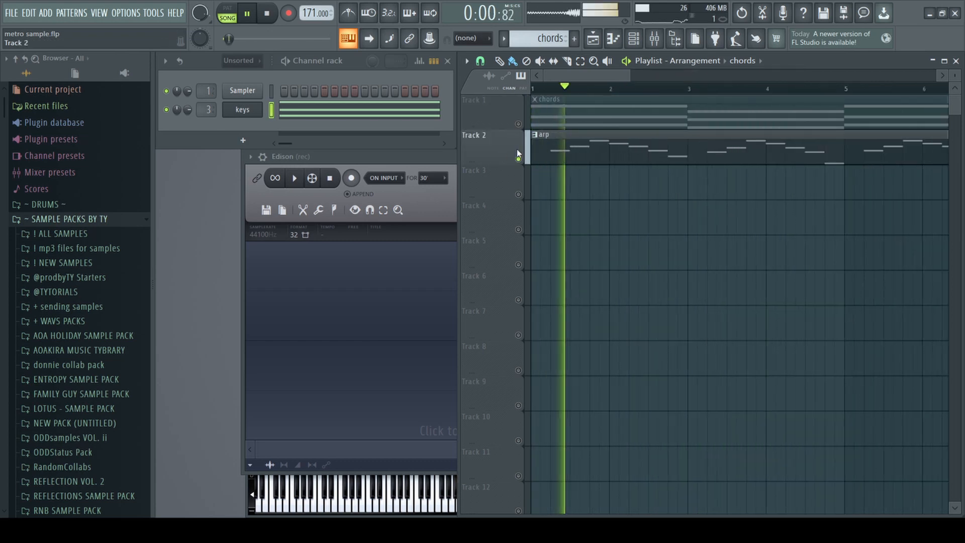
scroll(541, 149, "down", 3)
scroll(546, 149, "down", 2)
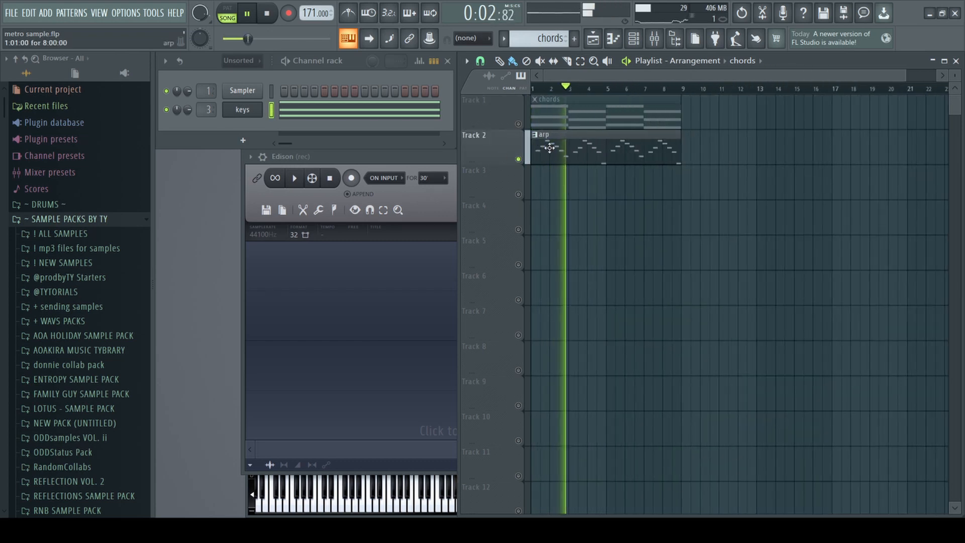
key("space")
Select all playlist clips, arm the Master track for recording, and render the chords and arp to separate audio clips by soloing their tracks.
right_click(521, 125)
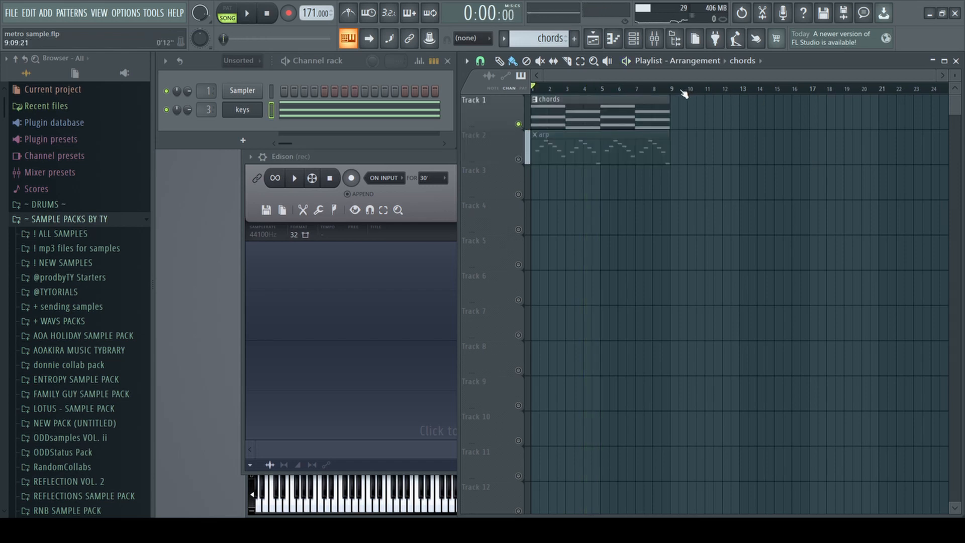
key("ctrl+a")
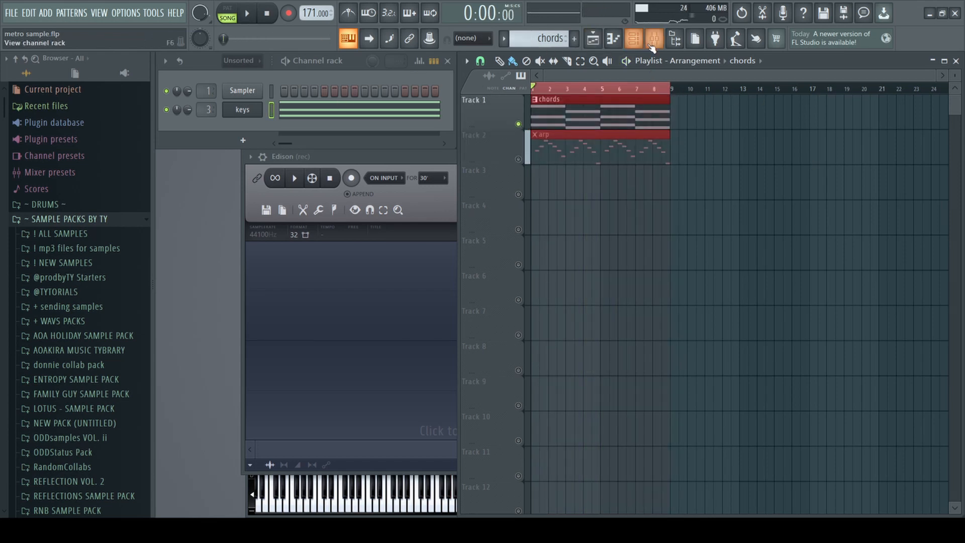
left_click(653, 42)
left_click(178, 471)
key("alt+r")
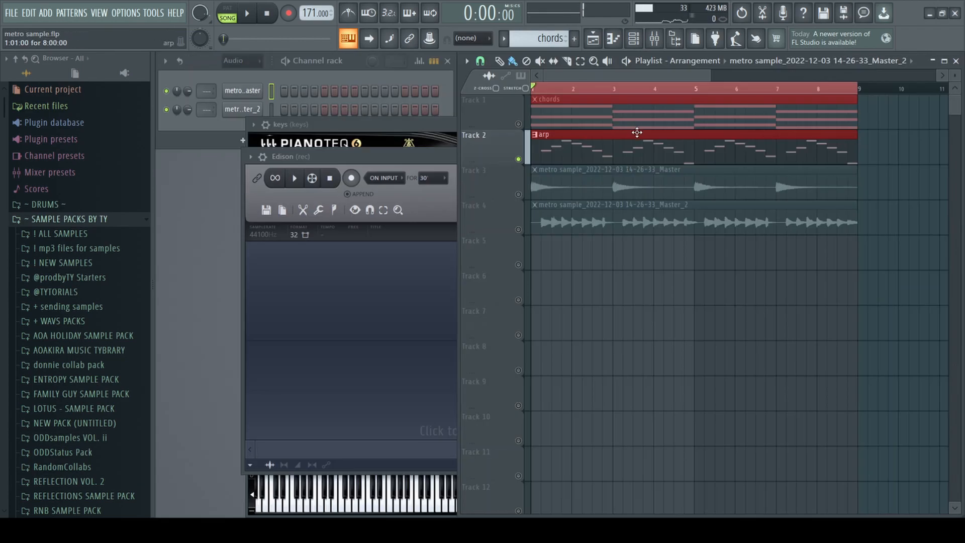
Replace the chords and arp pattern clips with their rendered audio on Tracks 1 and 2.
scroll(636, 131, "down", 4)
left_click(445, 124)
scroll(577, 138, "up", 3)
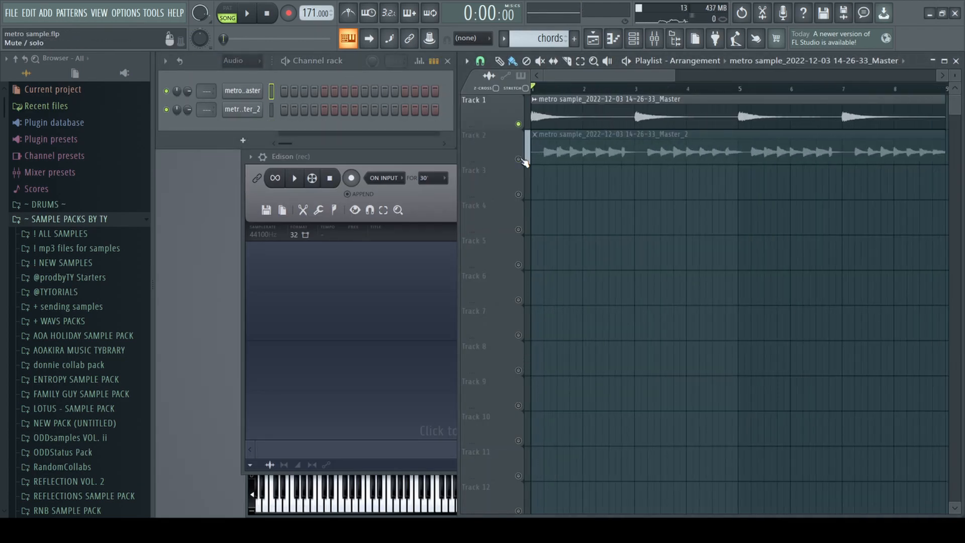
Unsolo the playlist tracks and name the rendered audio clips keys chords and keys arp.
right_click(522, 159)
scroll(536, 137, "down", 2)
right_click(519, 122)
right_click(519, 122)
scroll(572, 126, "down", 1)
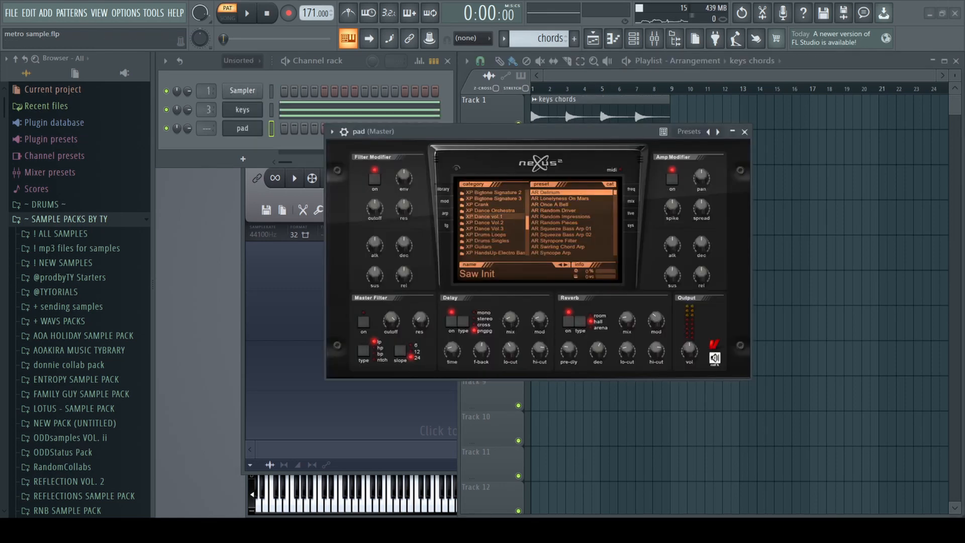
Browse the XP Dance vol.1 category in the pad channel's Nexus, and place the chords pattern at bar 1 of Track 3, soloed.
left_click(494, 217)
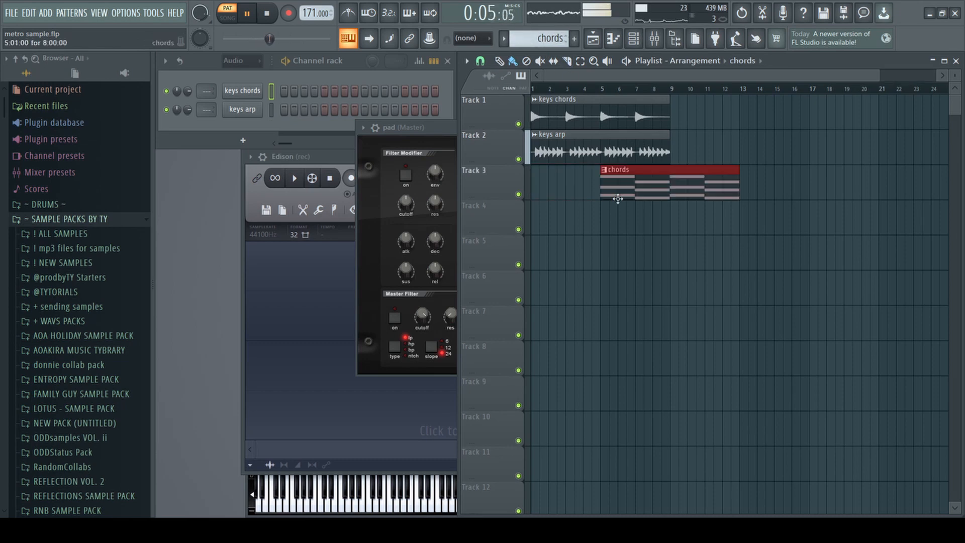
left_click_drag(663, 182, 599, 182)
left_click(518, 194, "ctrl")
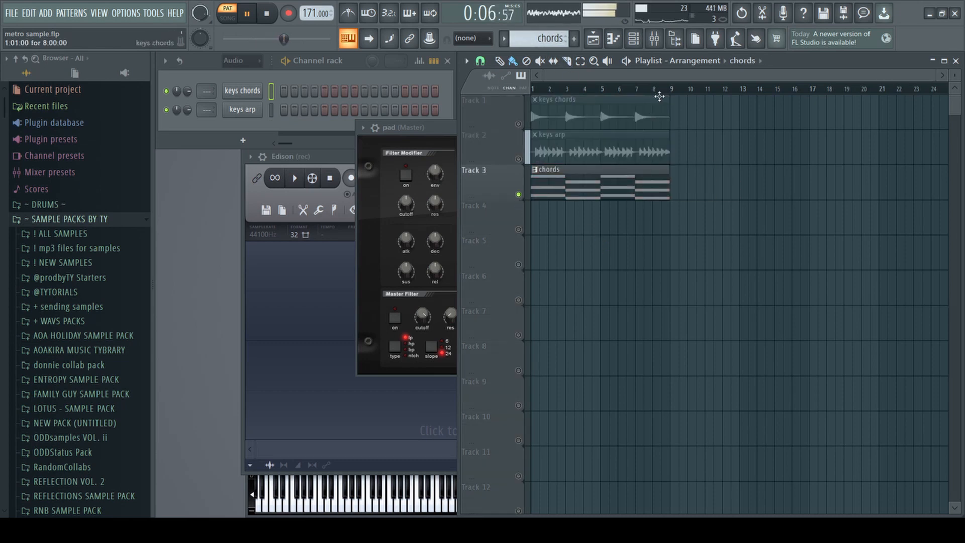
Render the soloed pad chords over bars 1 to 8 to an audio clip and play it with all tracks unsoloed.
left_click_drag(533, 90, 653, 90)
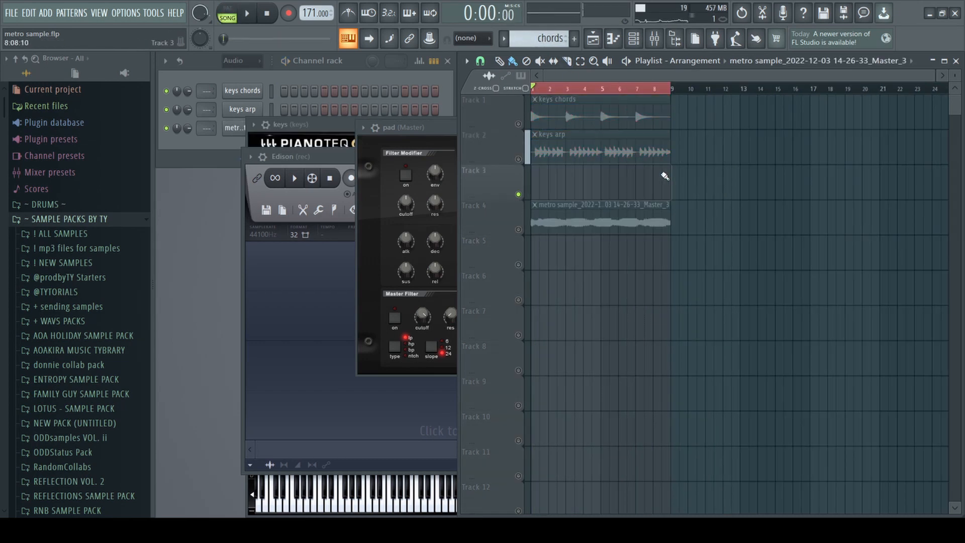
left_click(518, 194, "ctrl")
key("space")
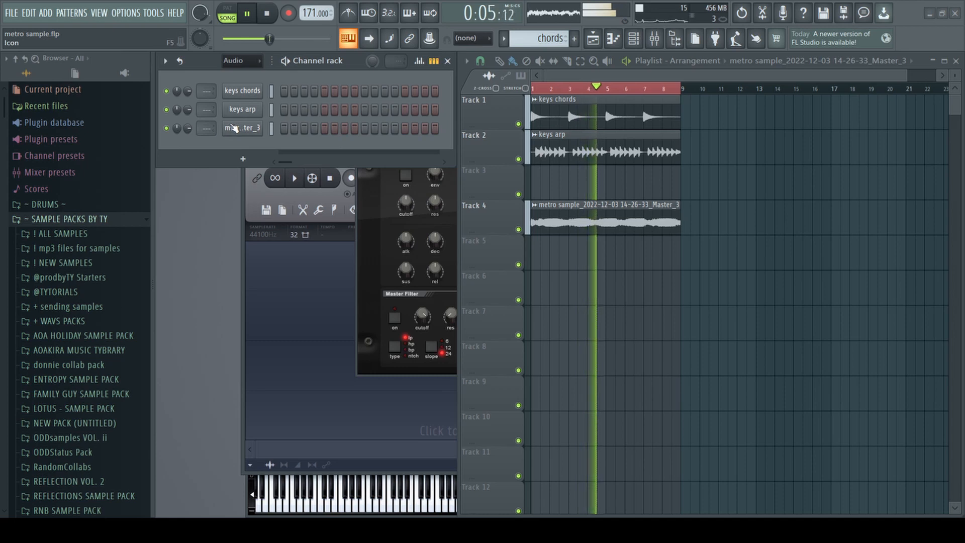
Name the rendered pad clip pads and move it up to Track 3.
key("ctrl+z")
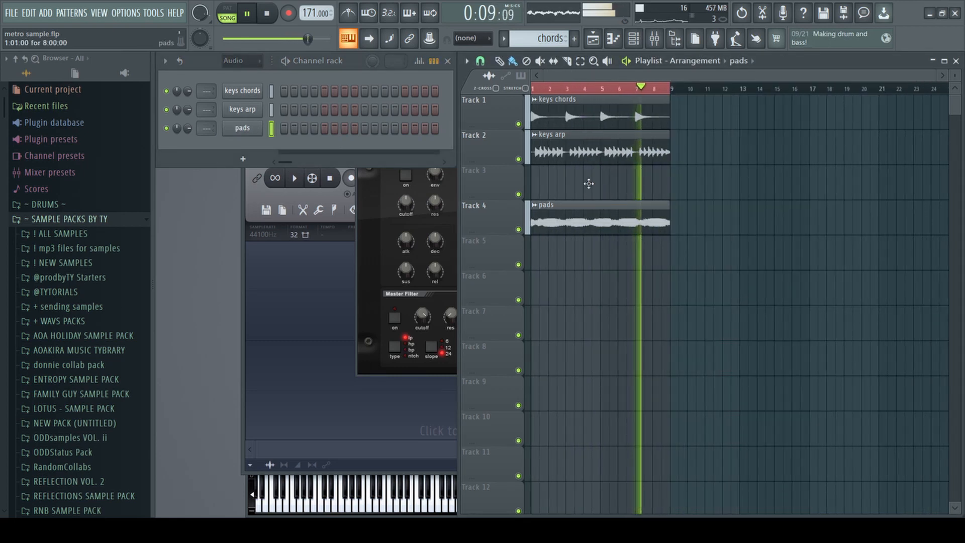
left_click_drag(598, 202, 622, 165)
key("space")
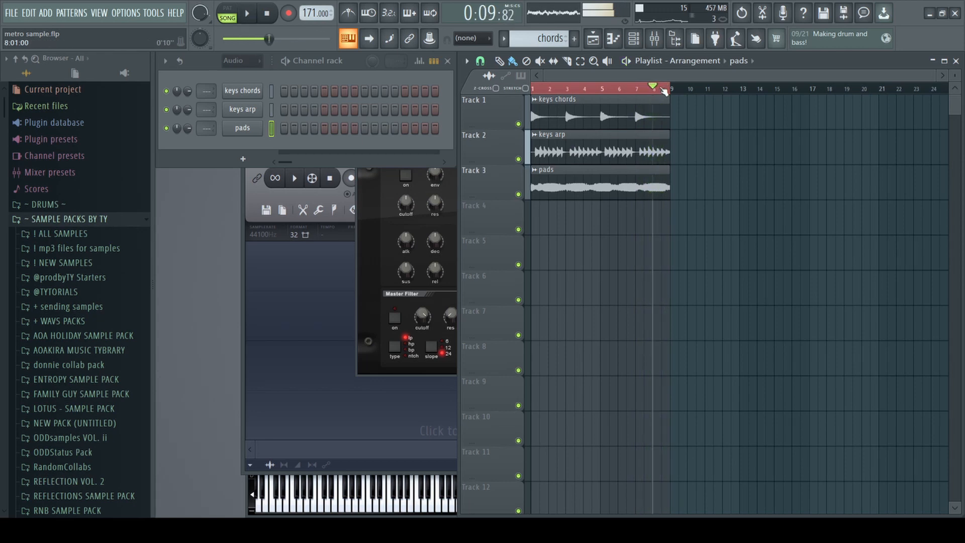
Add Fruity parametric EQ 2, Fruity Compressor (threshold -26.4 dB, ratio 7.5:1, gain 7.5 dB) and Fruity Delay to the keys chords mixer track.
key("F9")
key("space")
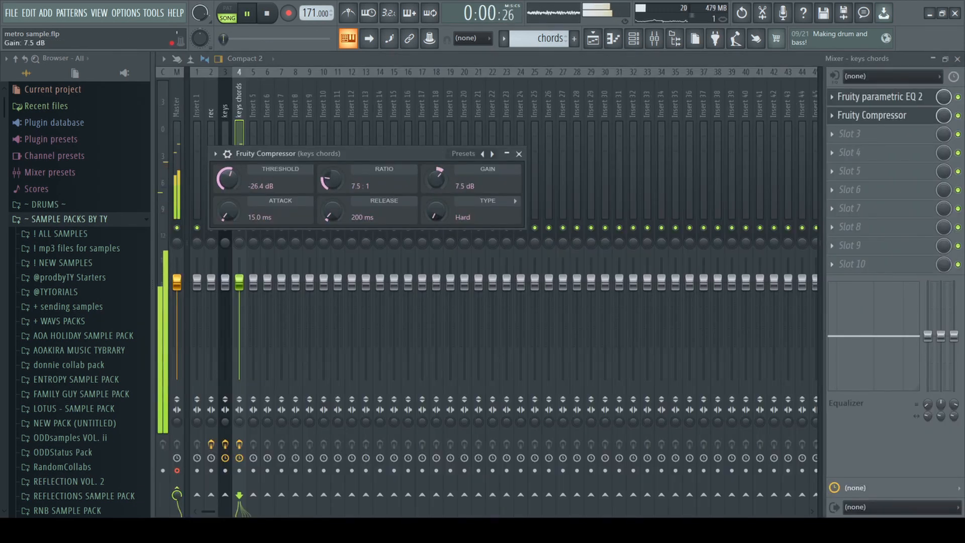
left_click(519, 153)
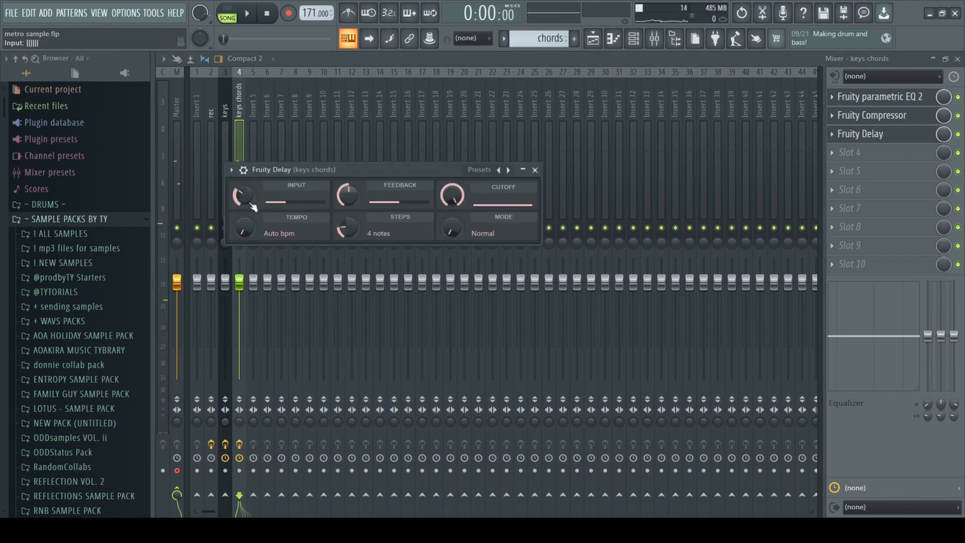
key("space")
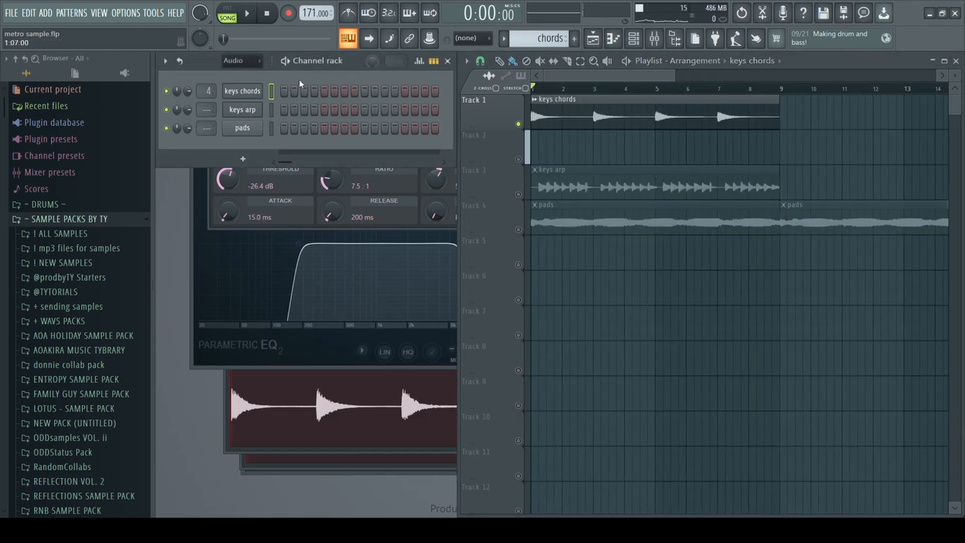
Clone the keys chords channel, reverse the copy, and place it as four two-bar clips on Track 2.
key("alt+c")
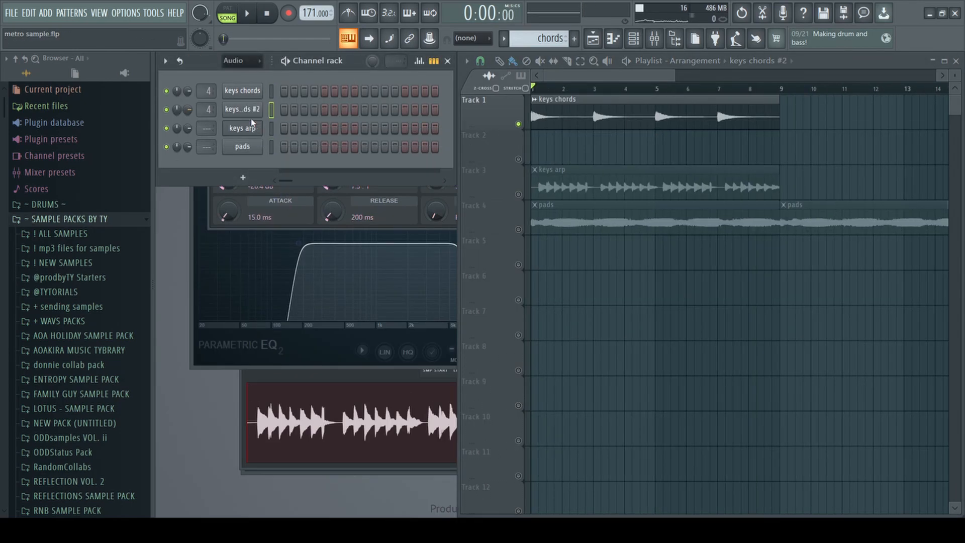
left_click(246, 112)
left_click(429, 329)
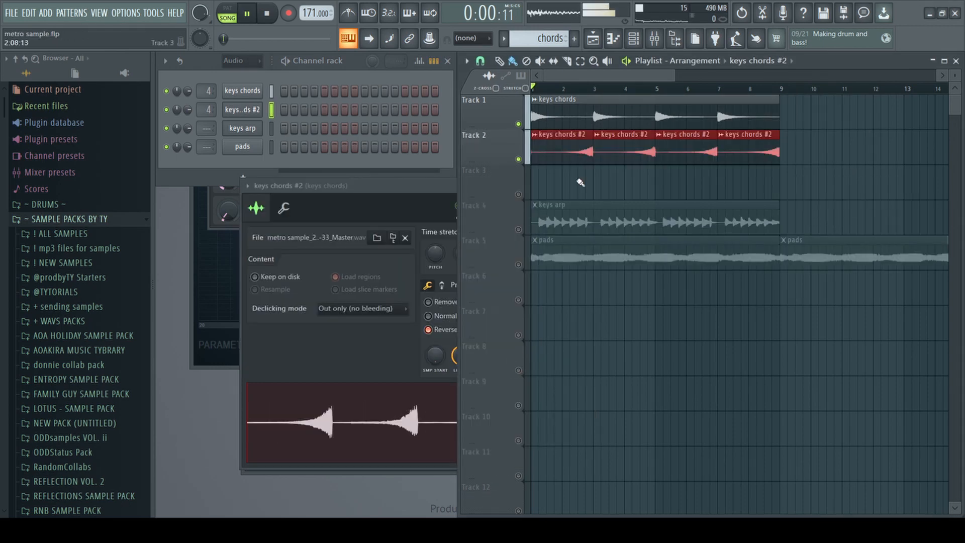
Play back the keys chords together with the reversed layer and check the reversed clip's channel settings.
scroll(580, 183, "up", 2)
double_click(578, 151)
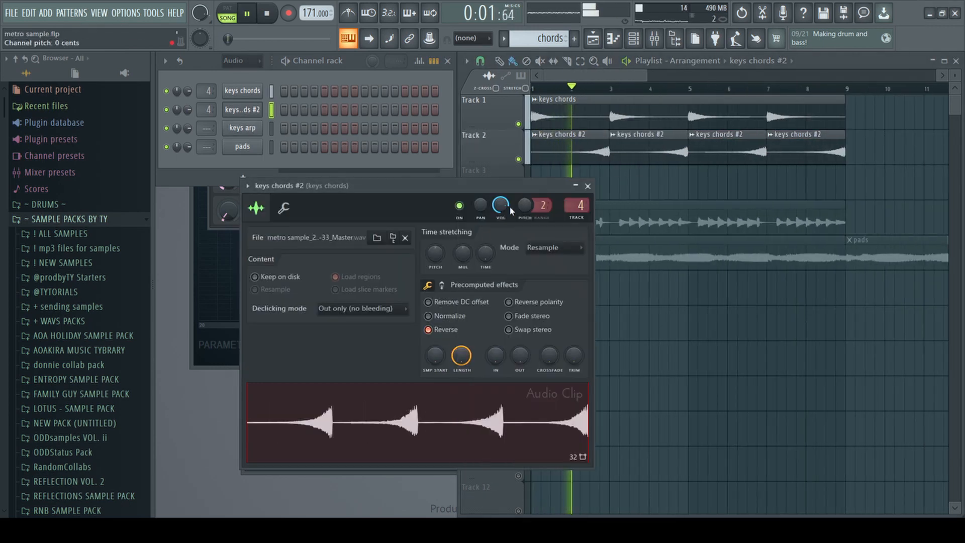
left_click(629, 150)
scroll(629, 150, "up", 2)
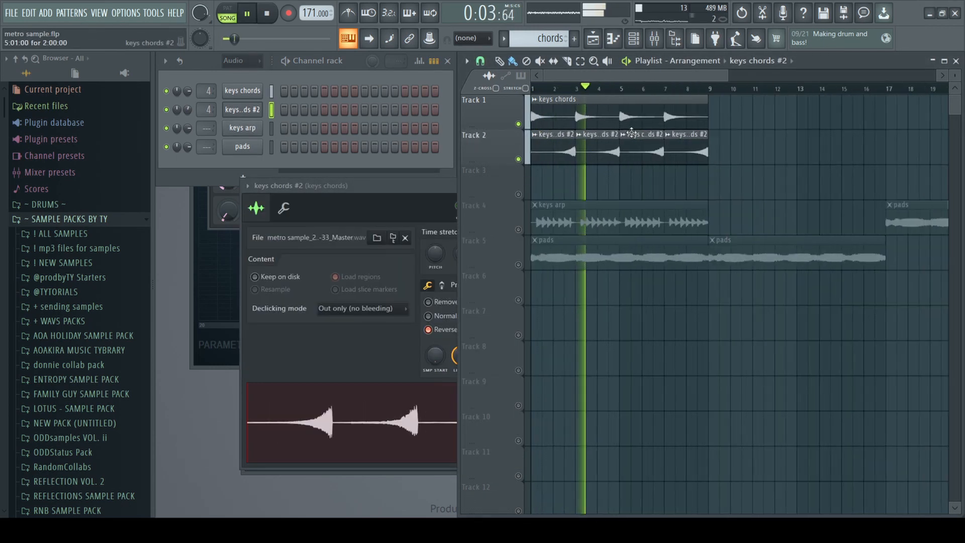
scroll(629, 149, "down", 4)
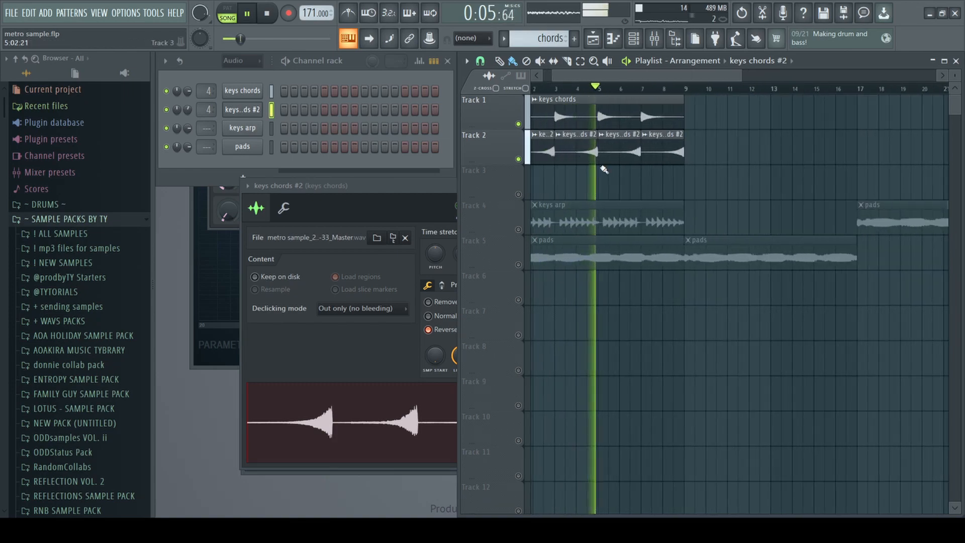
scroll(558, 166, "down", 2)
scroll(578, 176, "up", 2)
scroll(593, 183, "down", 3)
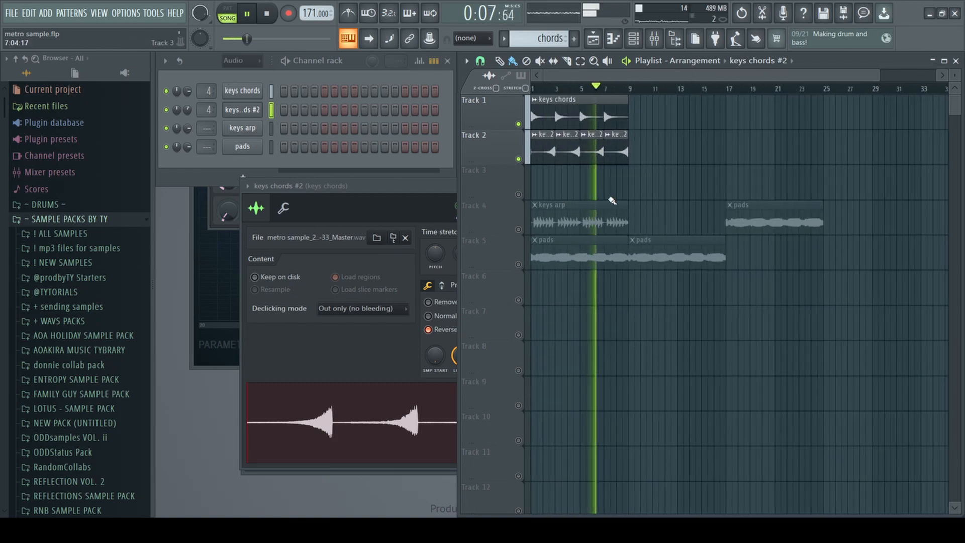
scroll(597, 186, "up", 2)
scroll(542, 156, "down", 2)
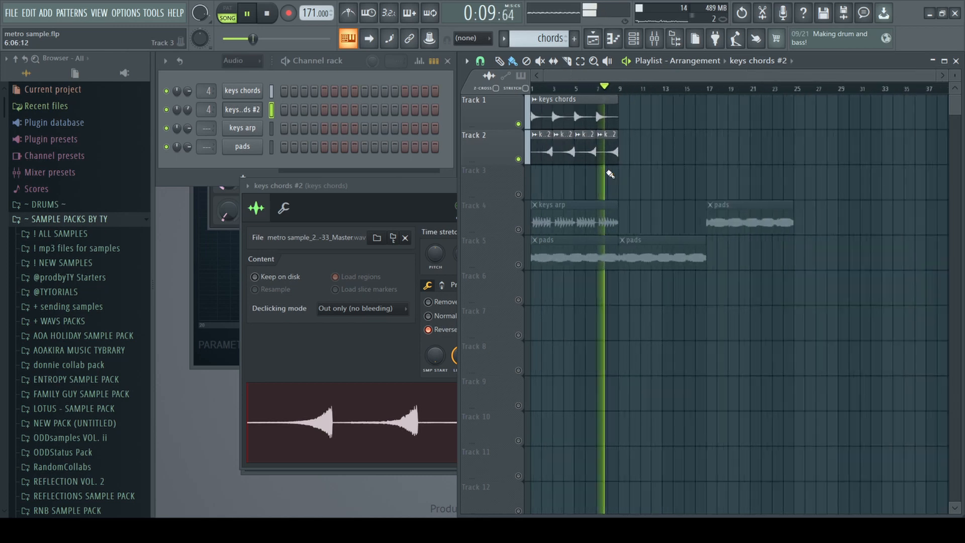
key("space")
Leave the mixer and move the keys arp clip up to Track 3, below the reversed chords.
key("F9")
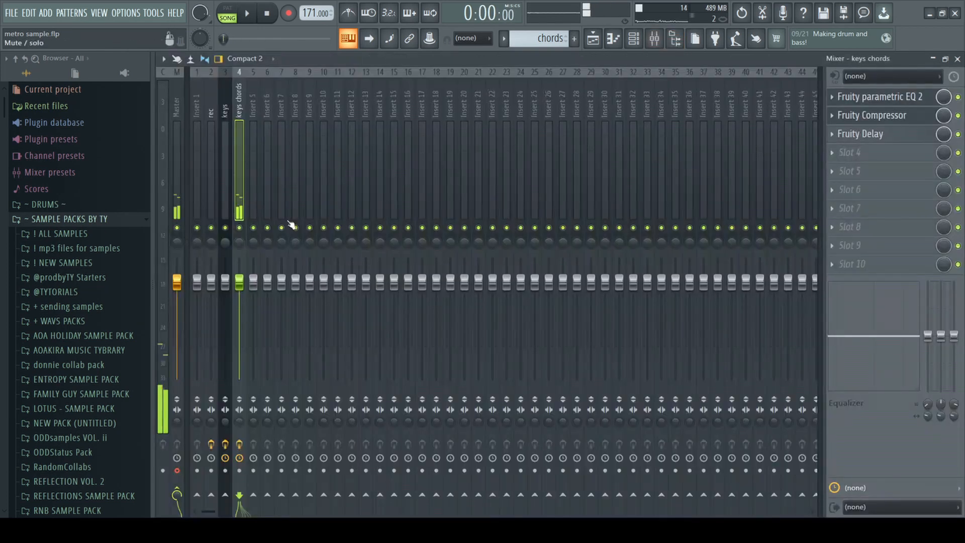
left_click(955, 59)
scroll(804, 161, "up", 3)
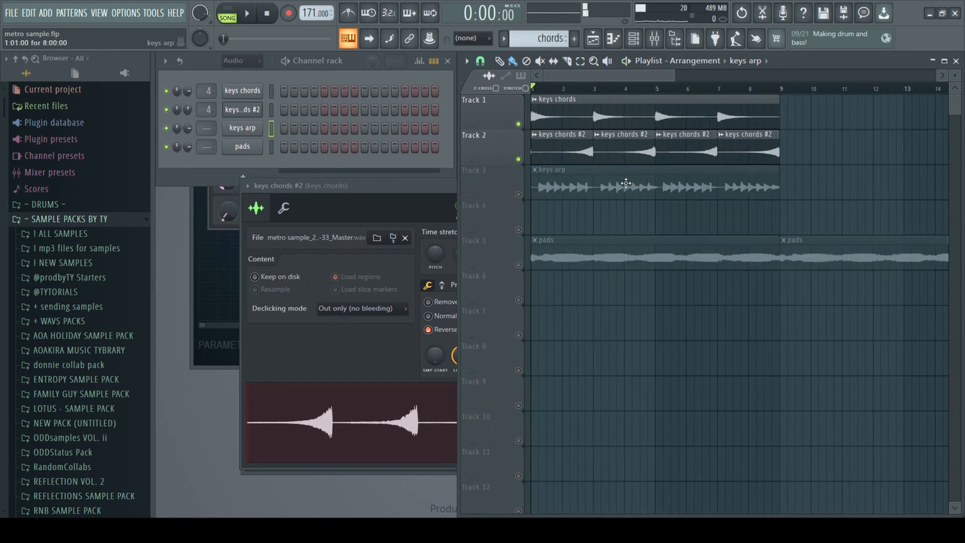
Solo the keys arp on Track 3, play it back and pan its mixer track slightly off centre.
left_click(518, 195)
key("space")
key("F9")
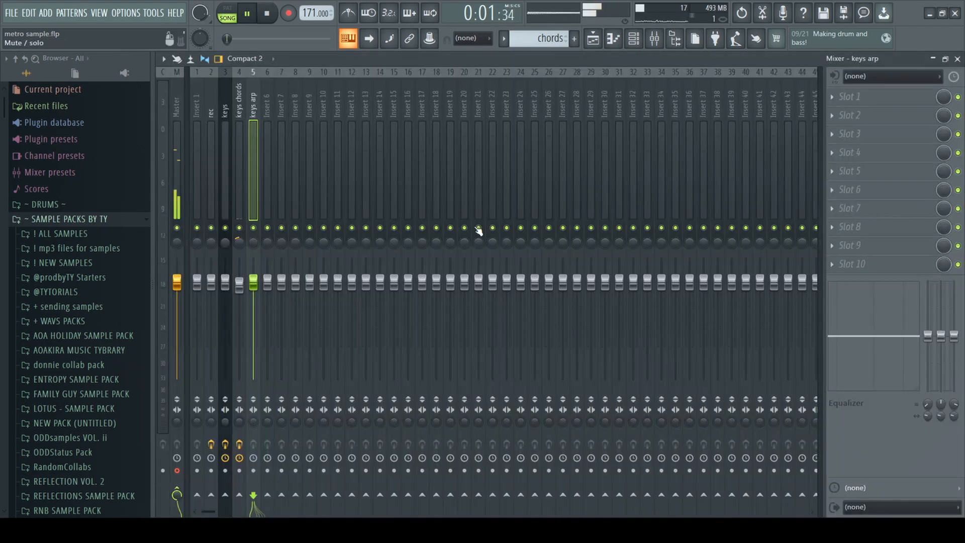
left_click_drag(254, 242, 253, 236)
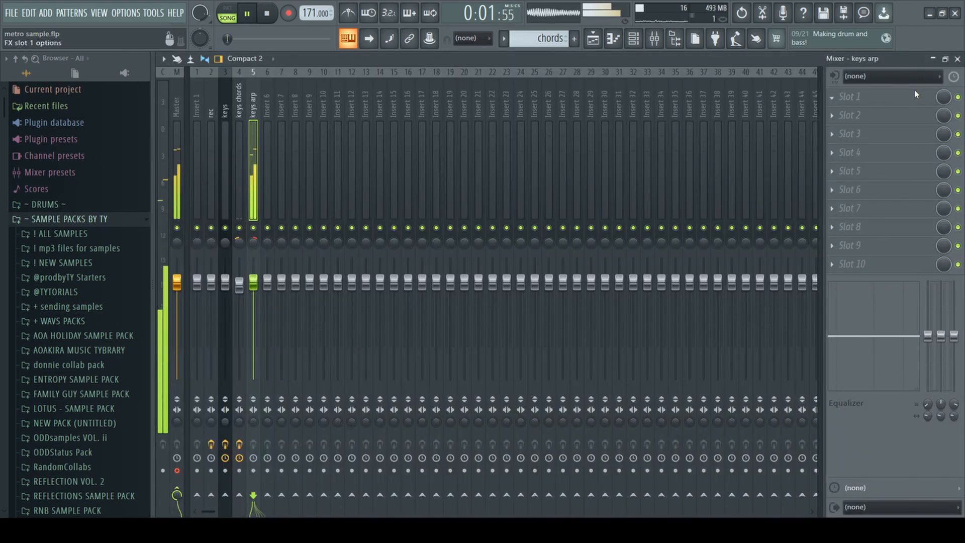
Add Fruity parametric EQ 2 to the keys arp track with the 20Hz + 18kHz cut preset and raise its low cut to about 200 Hz.
key("space")
left_click(612, 171)
left_click(622, 171)
left_click(622, 171)
left_click(622, 171)
left_click(623, 170)
left_click_drag(573, 375, 573, 354)
key("space")
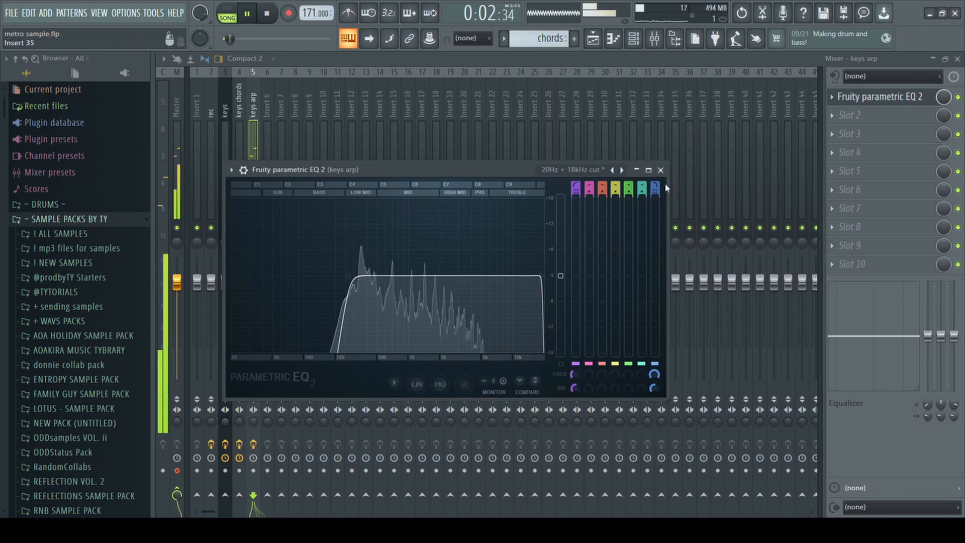
key("space")
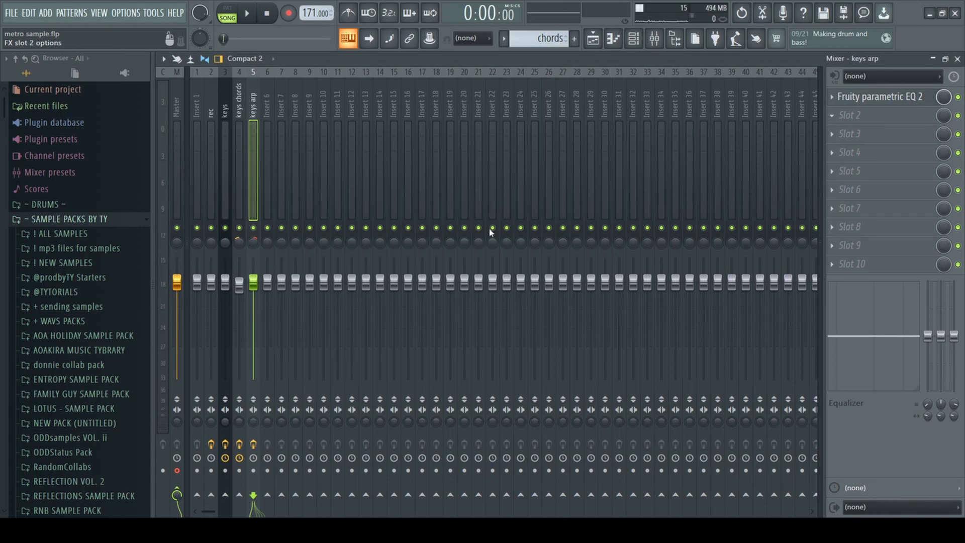
Add Fruity Reeverb 2 with a 109% wet level, then Helisert_5.0 at a reduced mix, to the keys arp track.
key("space")
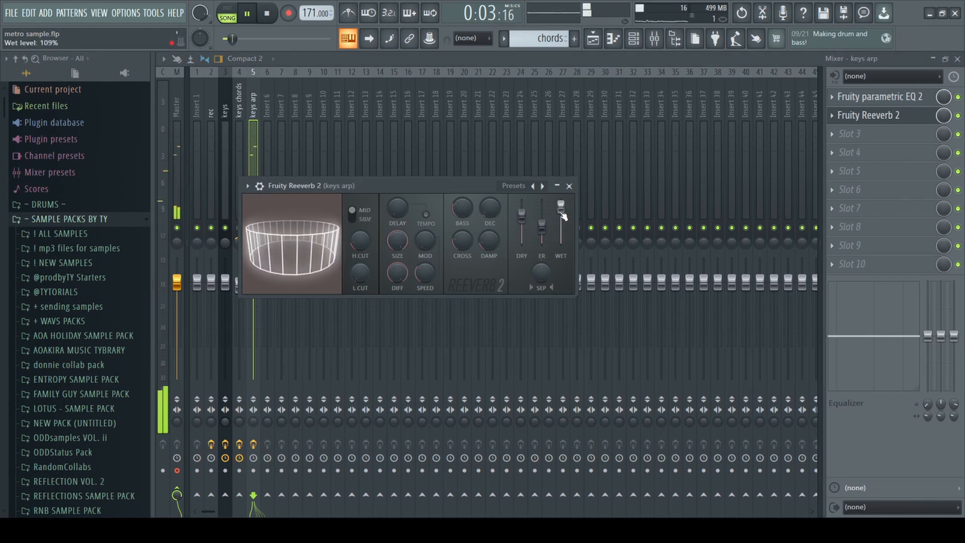
left_click(569, 186)
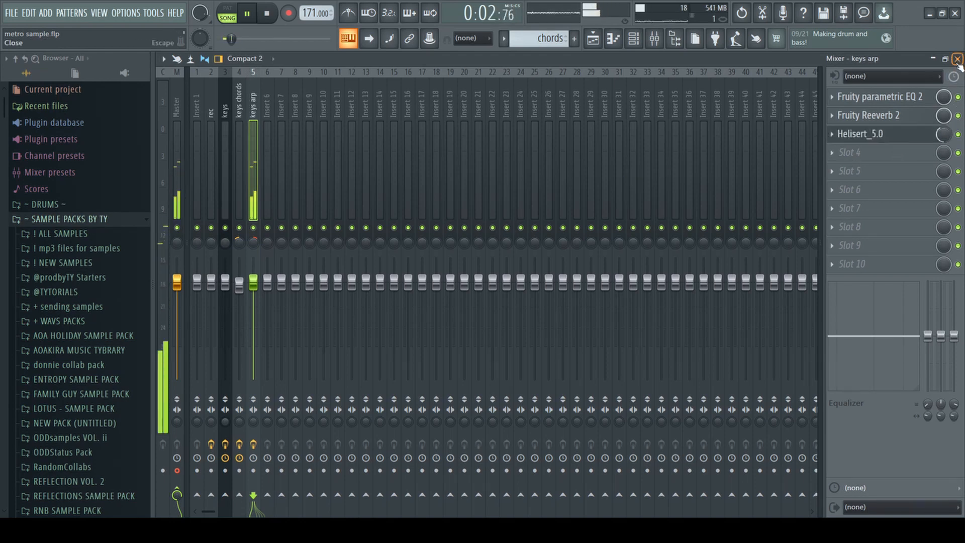
left_click(899, 133)
left_click(435, 216)
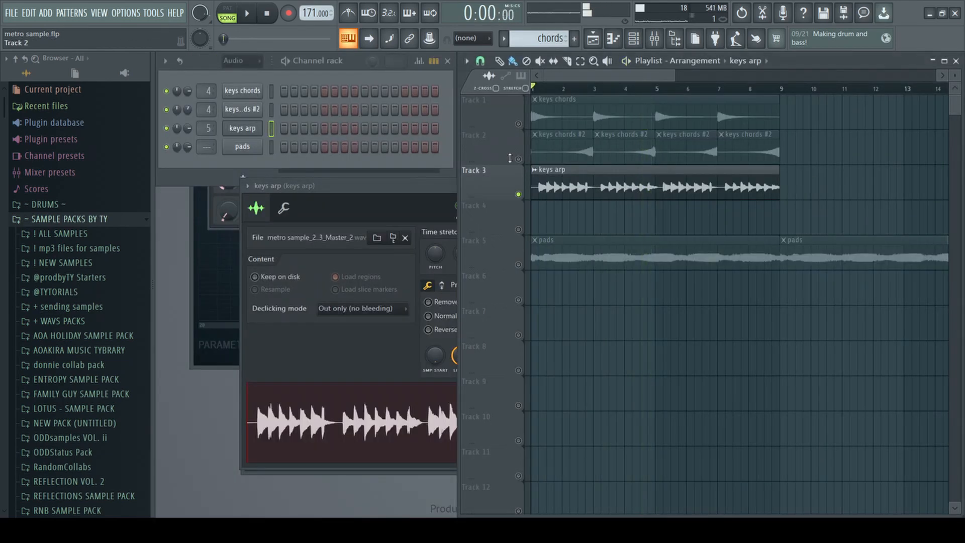
Move the keys chords, reversed chords and keys arp clips to bar 17, and put all pads clips on Track 4 with every track unmuted.
left_click_drag(510, 158, 510, 157)
left_click(518, 158)
left_click_drag(623, 107, 707, 163, "ctrl")
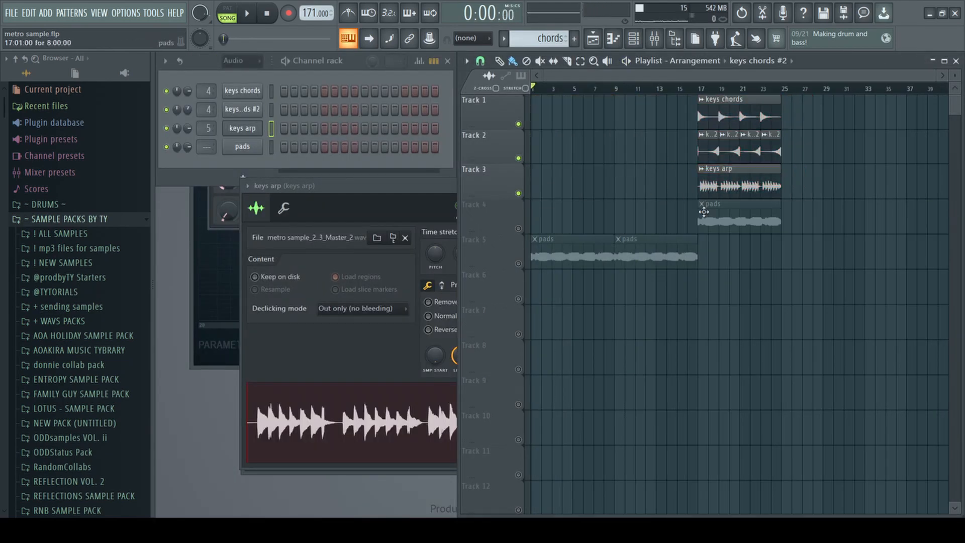
left_click_drag(717, 223, 724, 270)
right_click(519, 124)
Copy the keys chords and reversed chords clips from bar 17 to bar 1 and play them with the pads.
scroll(545, 166, "up", 2)
scroll(547, 167, "down", 2)
left_click_drag(820, 96, 638, 164, "ctrl")
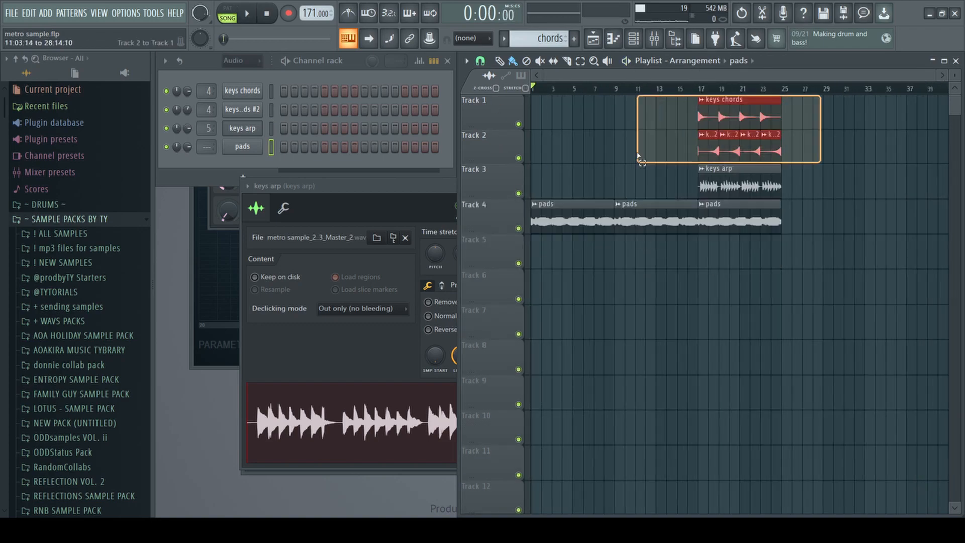
left_click_drag(716, 118, 392, 123, "shift")
left_click(652, 127, "ctrl")
key("space")
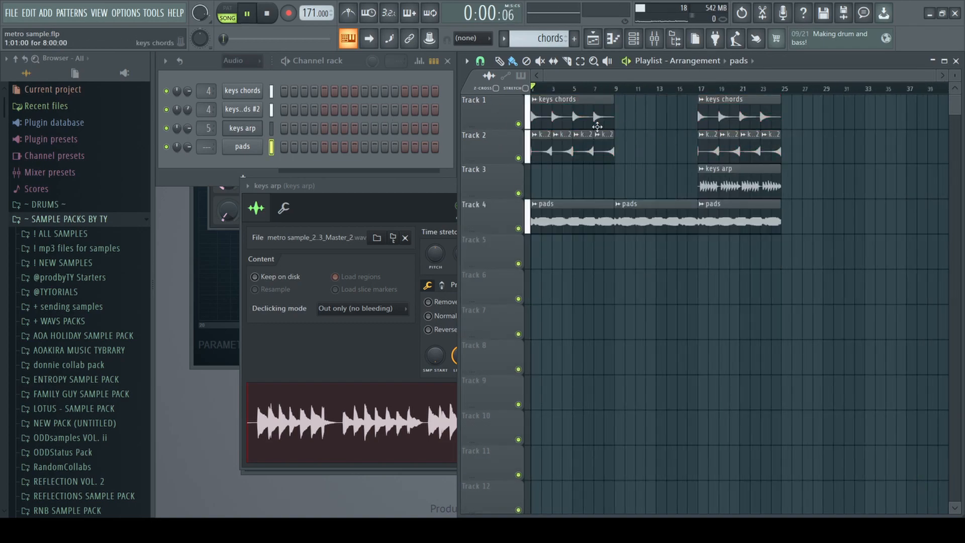
Route the pads to their own soloed mixer track and add Fruity parametric EQ 2 with low and high cuts.
scroll(644, 151, "up", 3)
double_click(612, 213)
key("space")
key("ctrl+l")
right_click(268, 227)
key("space")
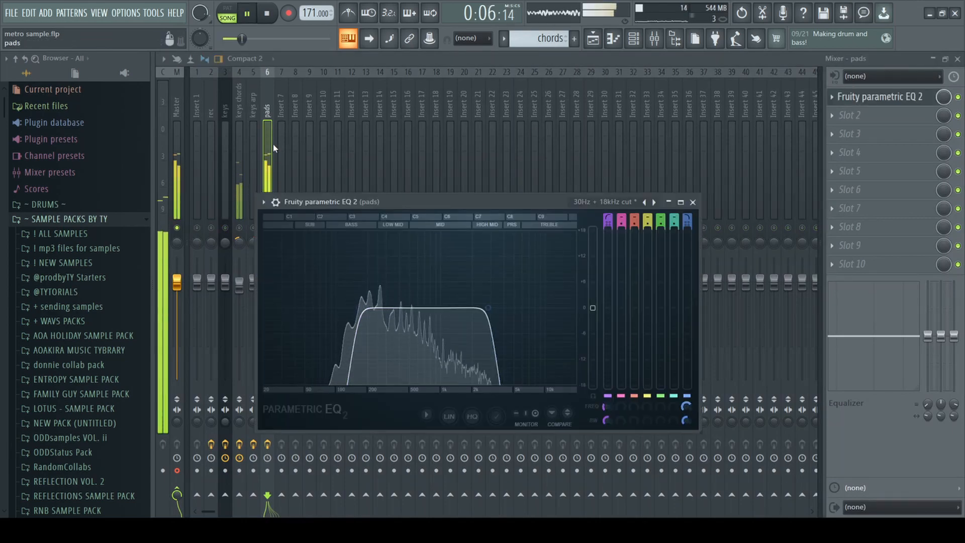
key("Escape")
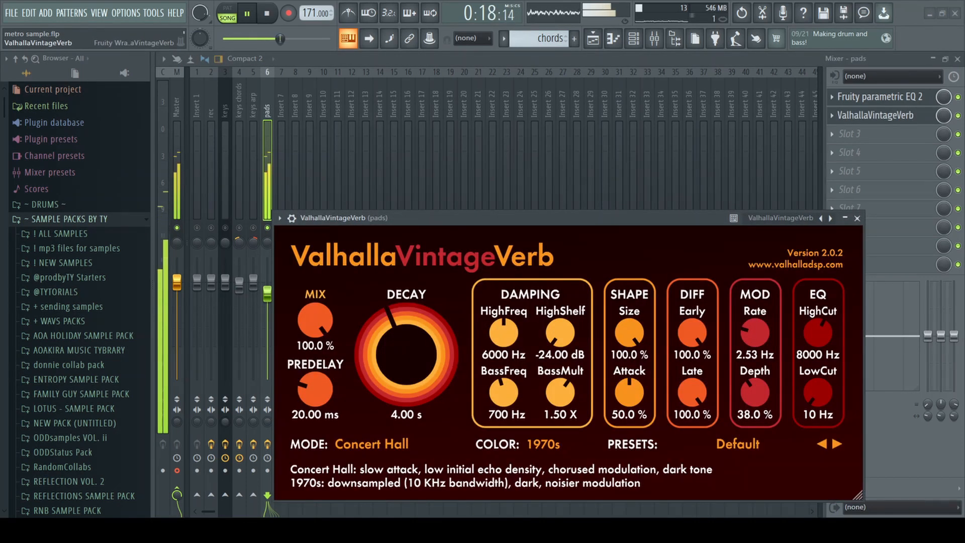
Add ValhallaVintageVerb to the pads track with the mix at 53.9% and the decay at 1.24 s.
left_click_drag(465, 219, 424, 146)
key("space")
left_click_drag(276, 248, 277, 316)
left_click_drag(366, 280, 366, 299)
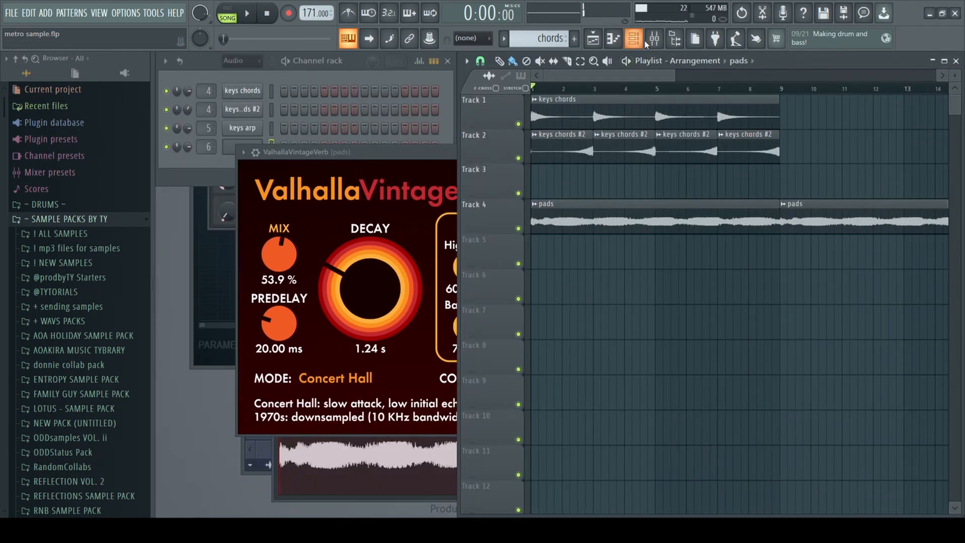
Unsolo the pads mixer track, play back all tracks together and leave the mixer.
left_click(655, 38)
right_click(267, 227)
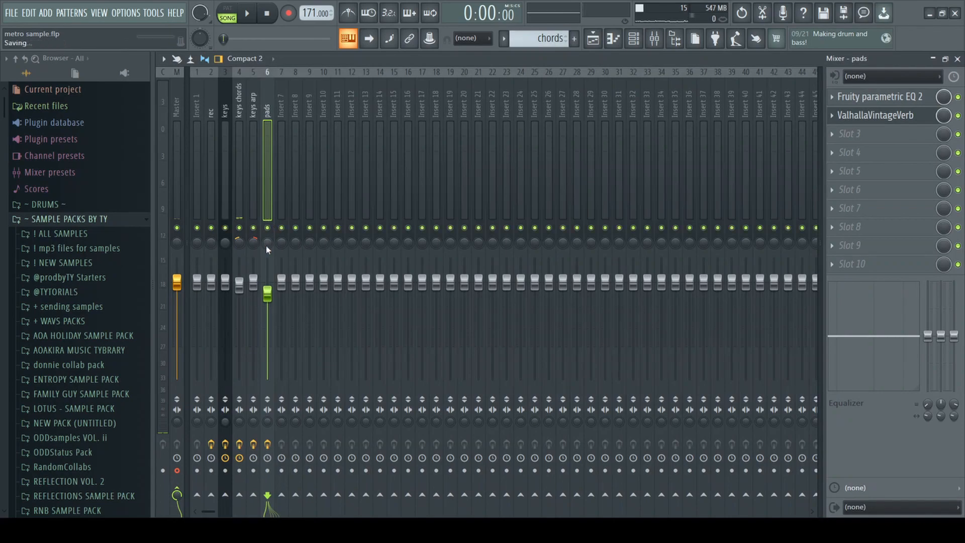
key("space")
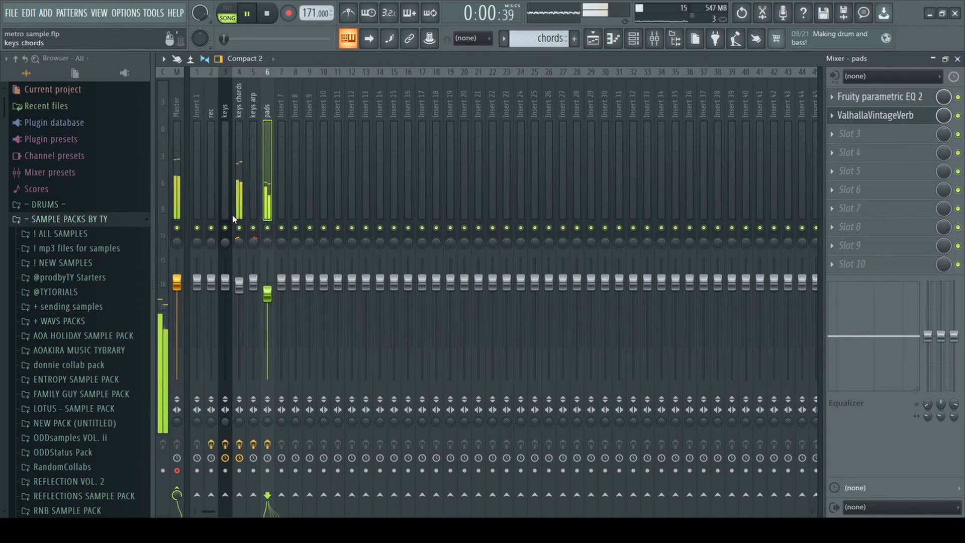
left_click(957, 59)
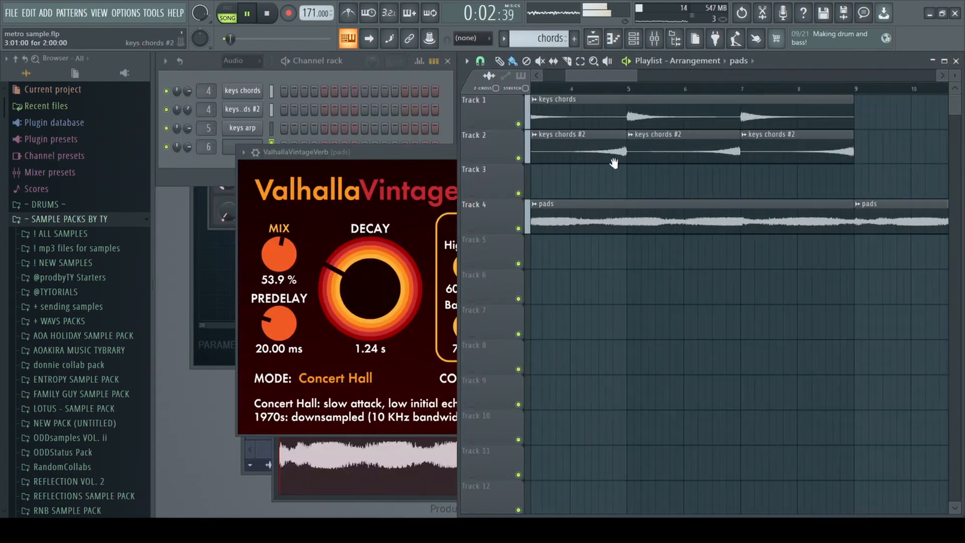
Stop playback, show the unsorted channels in the channel rack and add a Podolski synth channel.
scroll(636, 153, "down", 3)
left_click(578, 149)
right_click(354, 91)
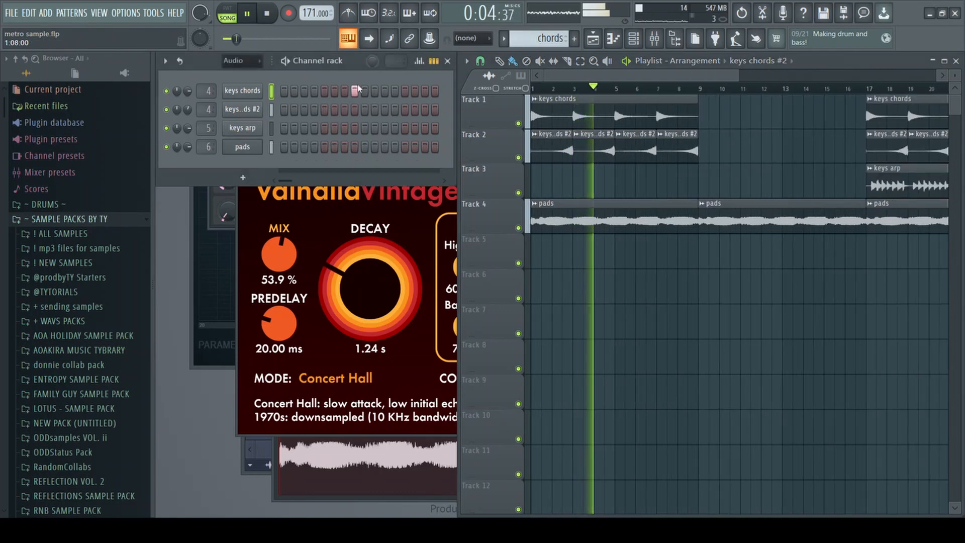
scroll(242, 62, "up", 1)
key("space")
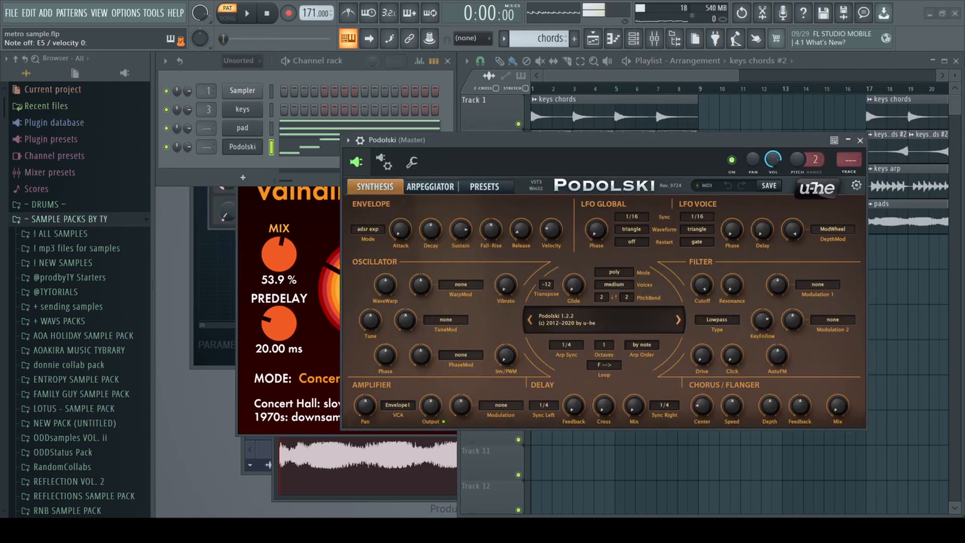
Load the TUC Wax Cylinder Organ preset from Podolski's 03 Leads folder.
left_click(291, 158)
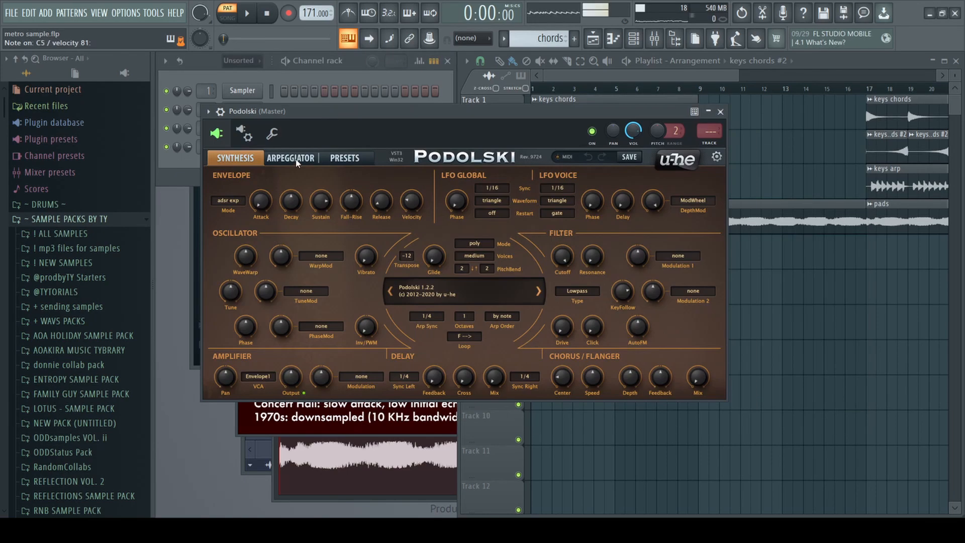
left_click(344, 158)
left_click(259, 268)
left_click(256, 236)
left_click(258, 244)
scroll(423, 351, "down", 2)
left_click(423, 365)
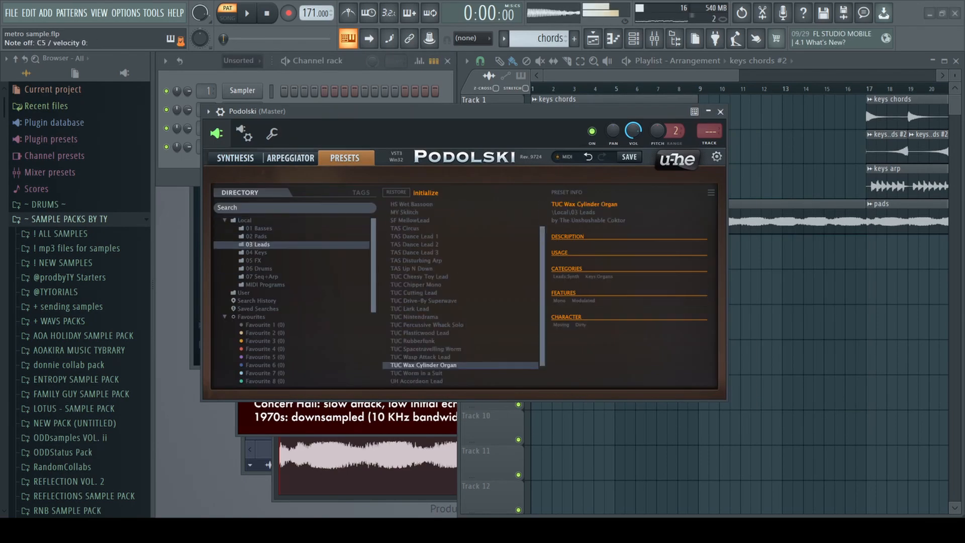
Open the Podolski melody in the piano roll and transpose it by octaves so its first note is F4.
left_click(720, 113)
left_click(337, 150)
scroll(338, 152, "down", 5)
key("ctrl+Up")
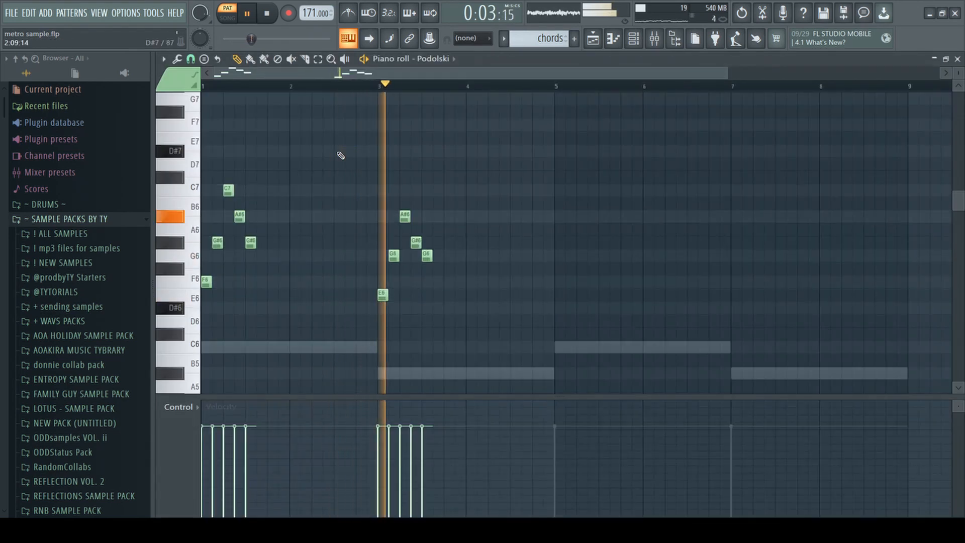
key("ctrl+Down")
key("ctrl+Down")
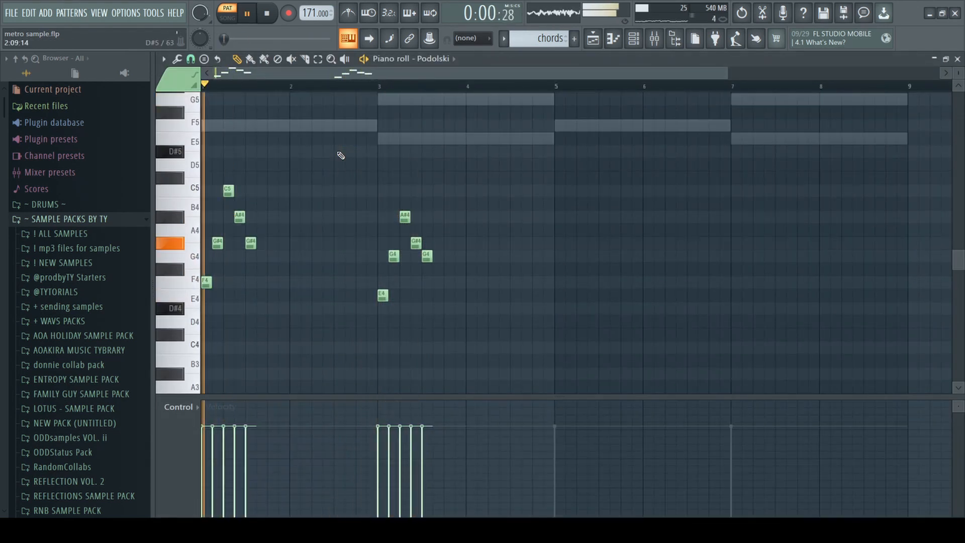
Lengthen the held G#4 note to the start of bar 3 and the held G4 note to the start of bar 5.
scroll(339, 155, "up", 4)
left_click_drag(296, 243, 666, 234)
left_click_drag(562, 256, 754, 255)
scroll(576, 211, "down", 2)
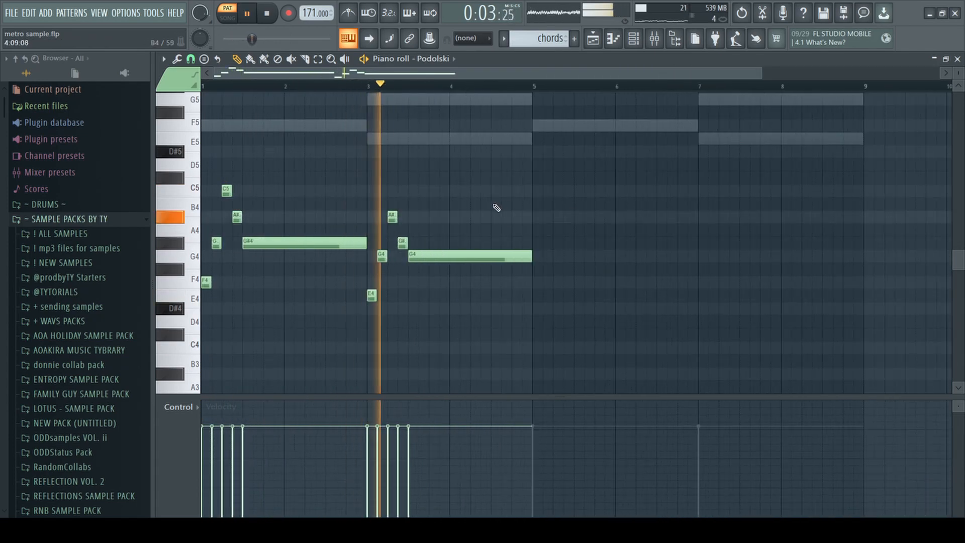
Duplicate the four-bar lead phrase into bars 5 to 8 and clear the note selection.
scroll(442, 204, "down", 2)
key("ctrl+b")
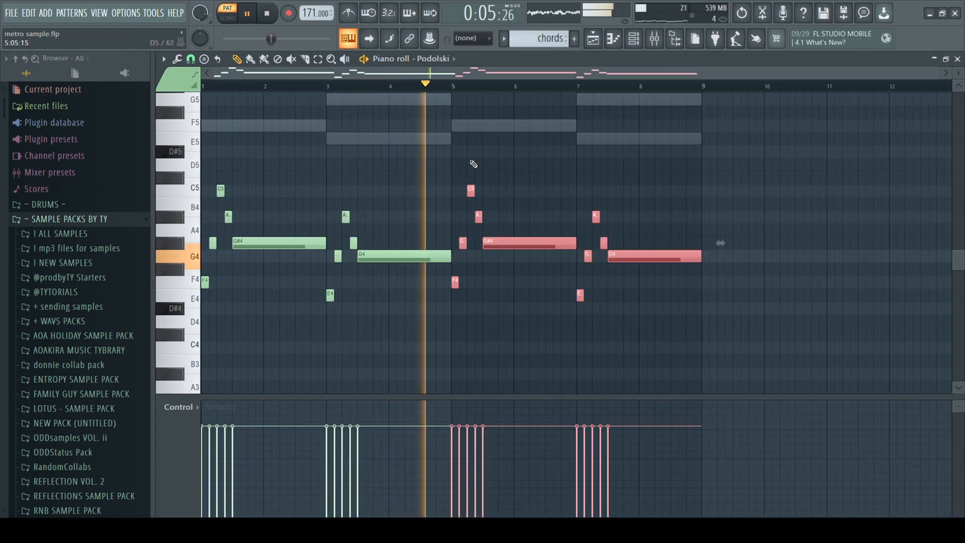
key("ctrl+d")
scroll(485, 160, "up", 2)
scroll(490, 168, "down", 1)
scroll(494, 175, "up", 1)
Transpose the Podolski melody up one octave and place it as the lead pattern on Track 5 from bar 1.
key("space")
key("ctrl+Up")
key("space")
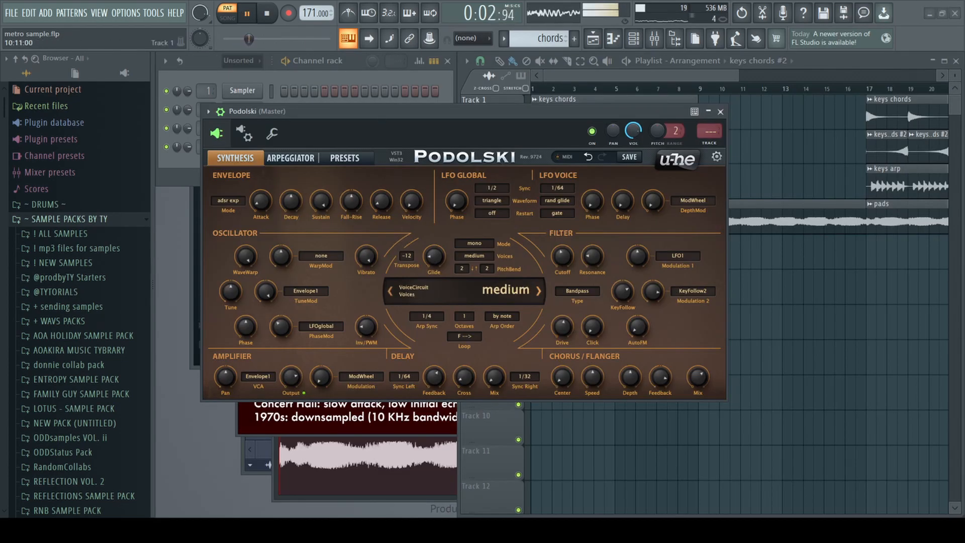
left_click(721, 111)
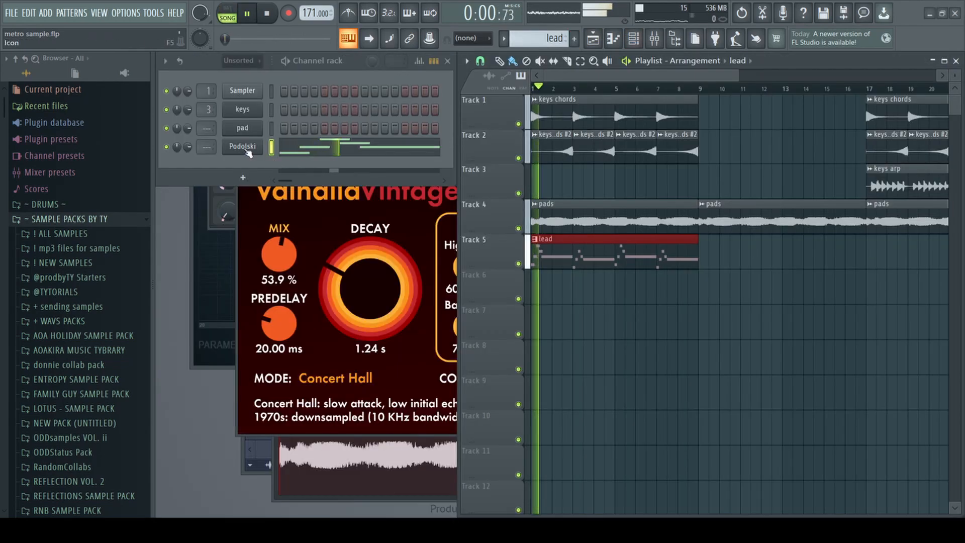
Add Fruity parametric EQ 2 to the soloed lead mixer track and switch to its next preset.
key("F9")
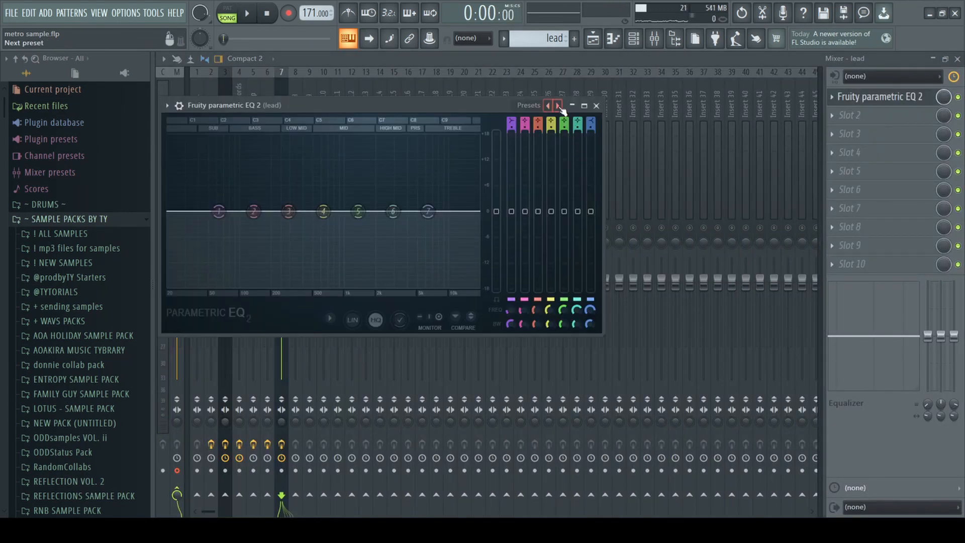
left_click(558, 106)
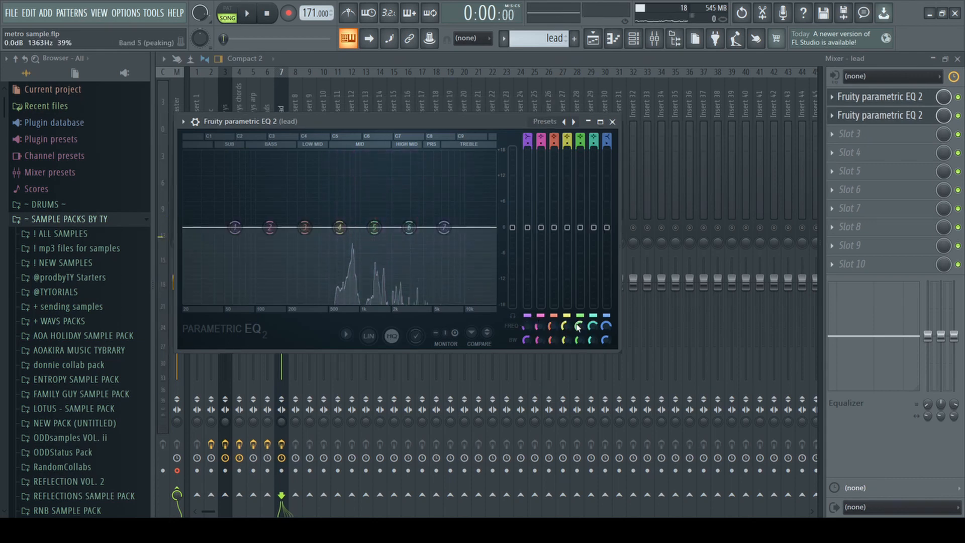
In a second Fruity parametric EQ 2 on the lead, cut band 5 by 10.4 dB at 881 Hz with a narrow 11% bandwidth.
left_click_drag(577, 326, 579, 382)
key("space")
left_click_drag(580, 228, 580, 271)
left_click_drag(582, 326, 580, 330)
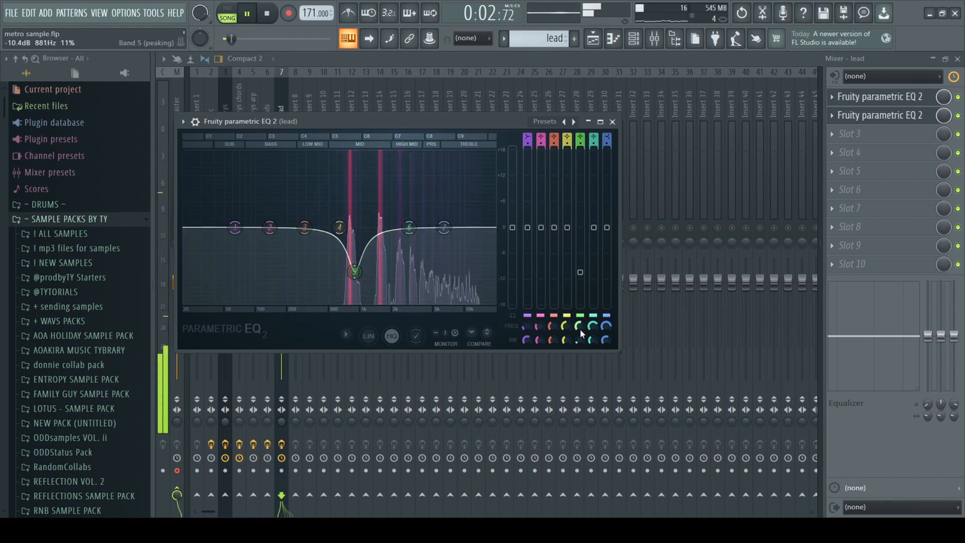
Deepen the band 5 cut in the lead's second EQ, boost band 7 strongly and lower band 6 slightly.
left_click_drag(580, 271, 581, 286)
left_click_drag(444, 227, 436, 181)
left_click_drag(409, 228, 409, 220)
left_click_drag(354, 286, 354, 290)
left_click_drag(580, 290, 580, 295)
left_click_drag(594, 221, 594, 240)
Add ValhallaVintageVerb to the lead track with 57.1% mix, 1.28 s decay and 52.3% size.
left_click(852, 124)
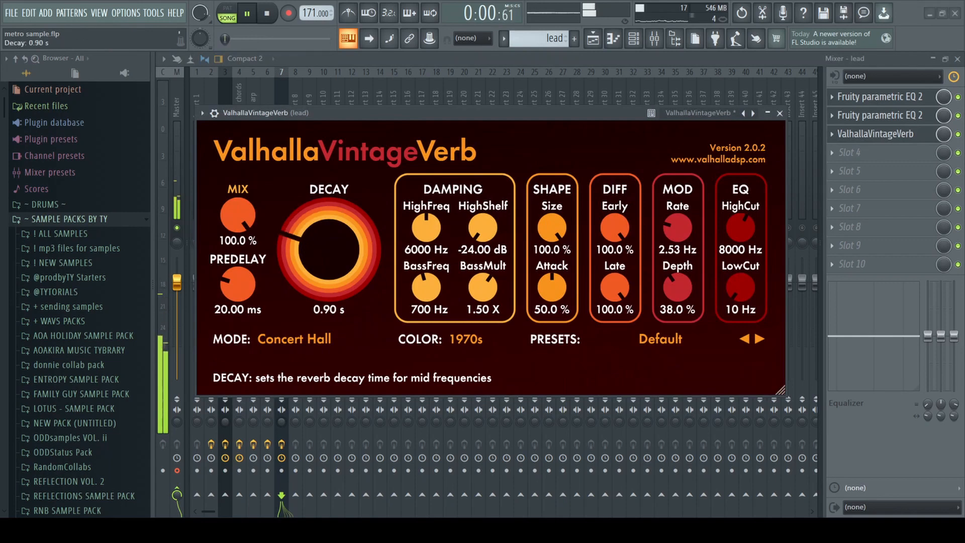
left_click_drag(237, 215, 238, 256)
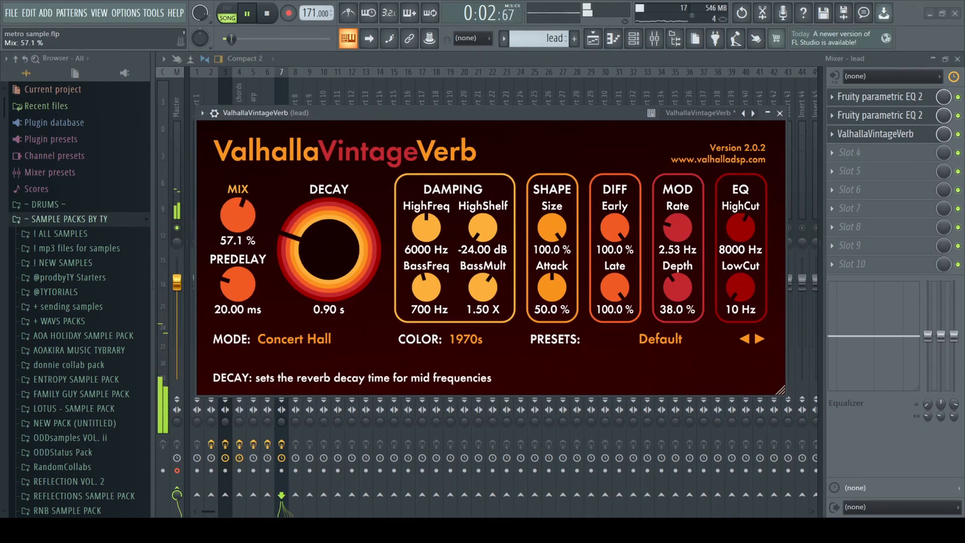
left_click_drag(552, 227, 552, 271)
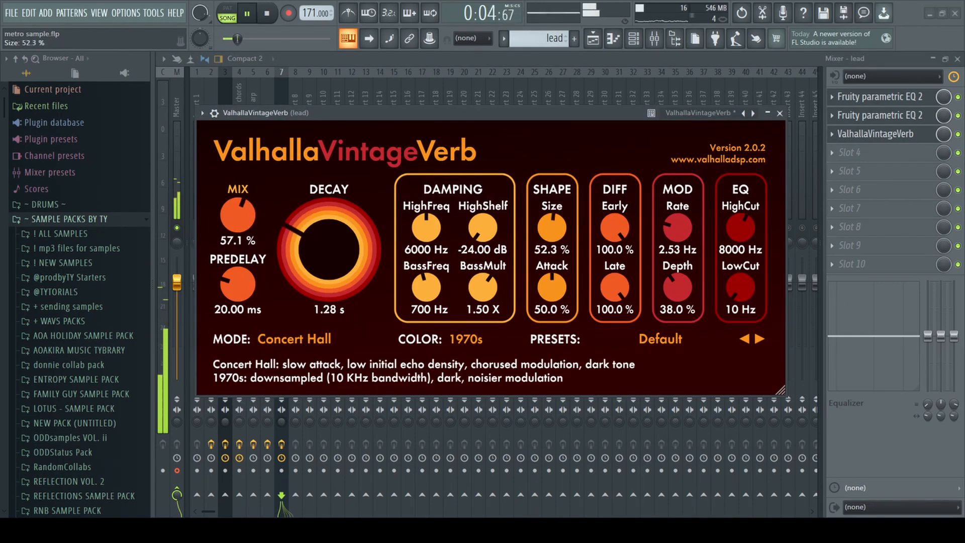
left_click_drag(564, 113, 542, 125)
left_click(758, 126)
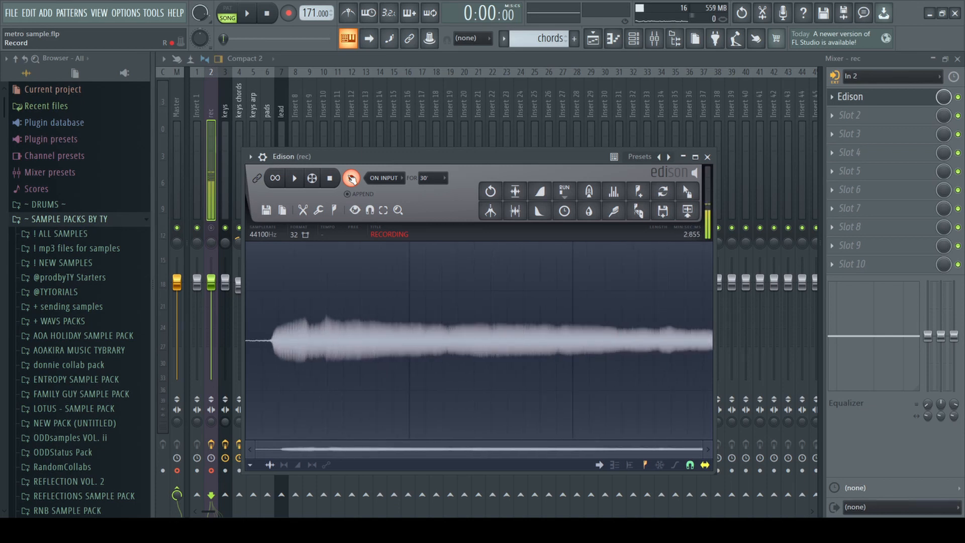
Record a sustained take with Edison on the rec mixer track and trim the silence from its beginning.
left_click(351, 178)
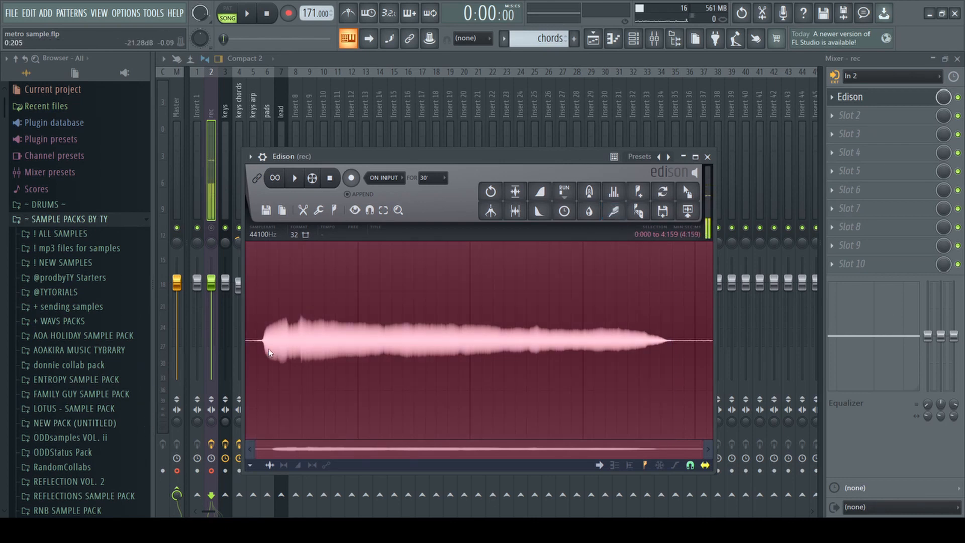
left_click_drag(99, 376, 366, 407)
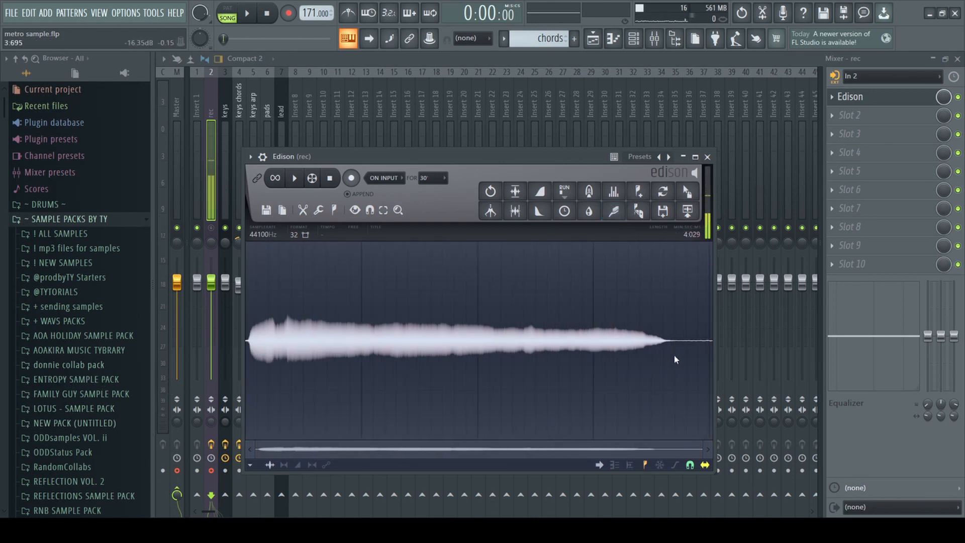
Trim the silence from the end of the Edison recording and load it into a new sampler channel named vocals C.
key("Delete")
left_click(959, 66)
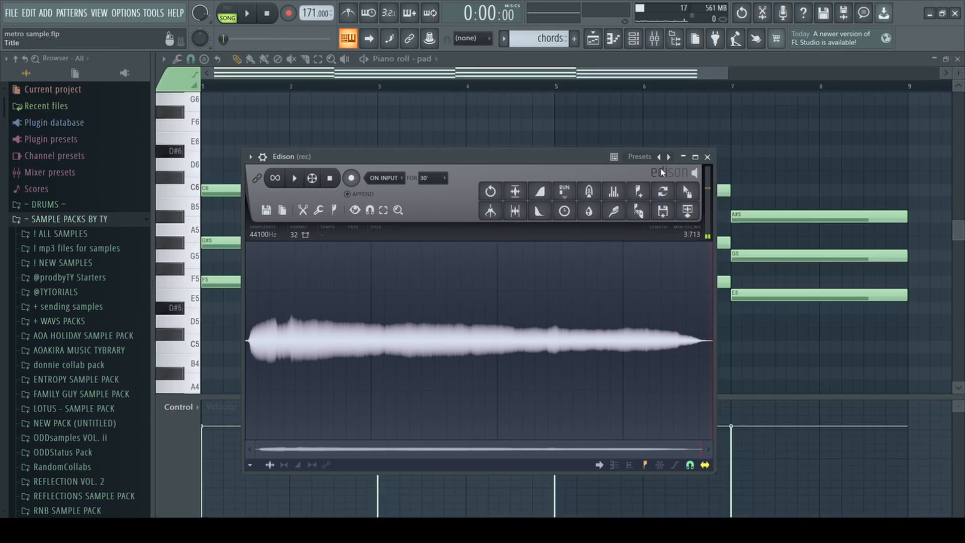
left_click(956, 59)
left_click(284, 240)
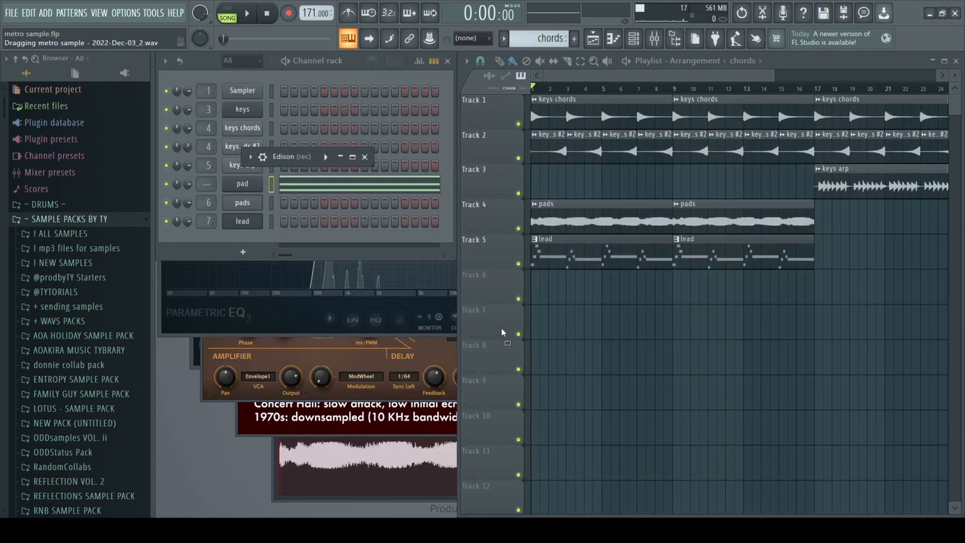
In a new pattern named vocals, write two-bar chords F5-G#5-C6 at bar 1 and E5-G5-A#5 at bar 3 for vocals C.
key("F7")
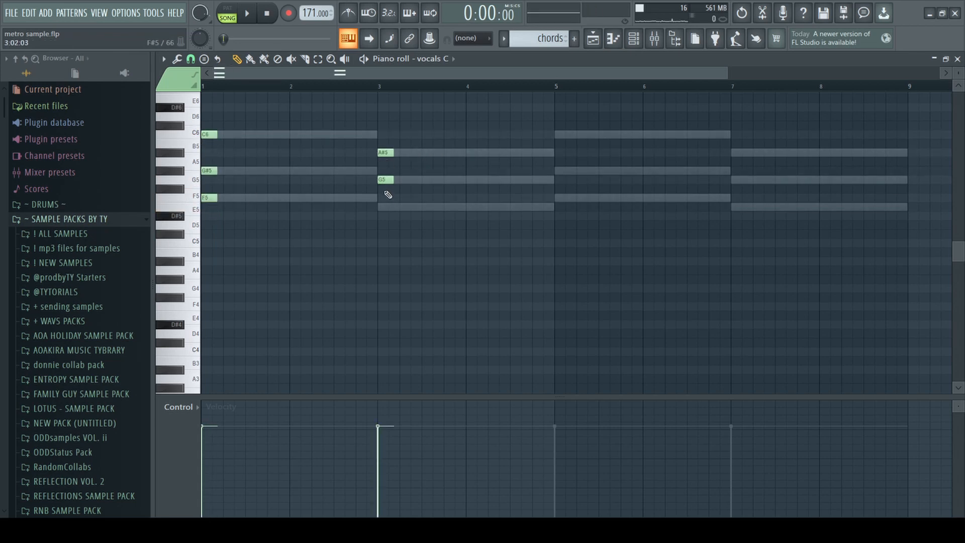
left_click(573, 38)
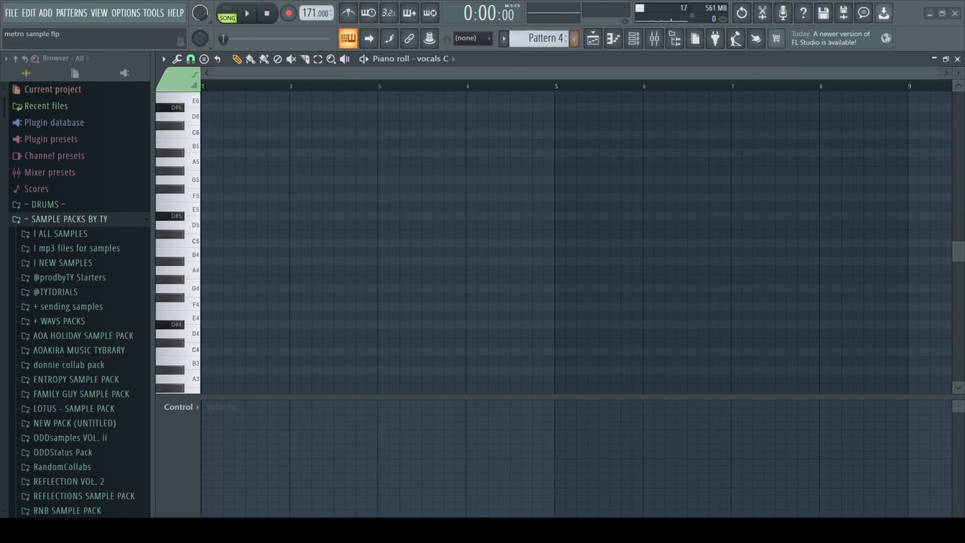
scroll(575, 42, "up", 1)
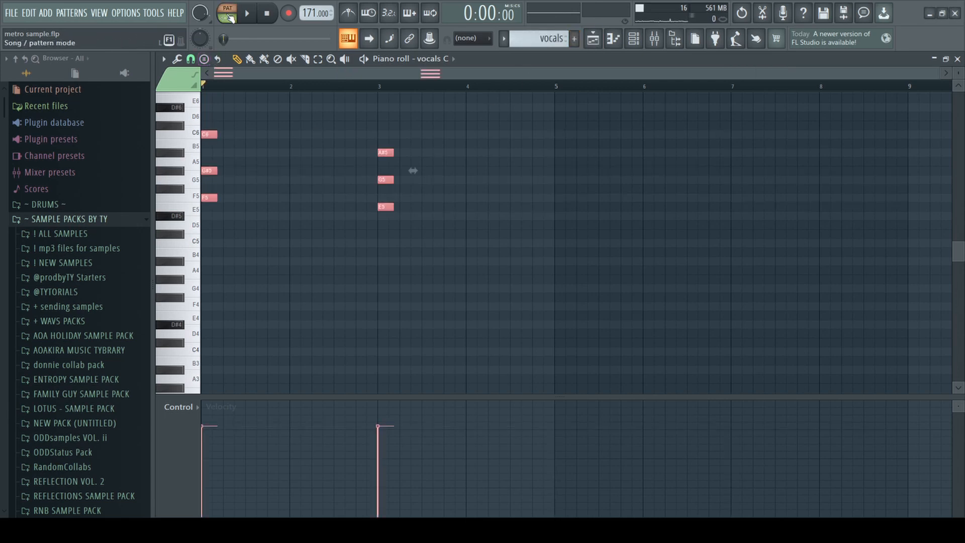
key("ctrl+l")
key("space")
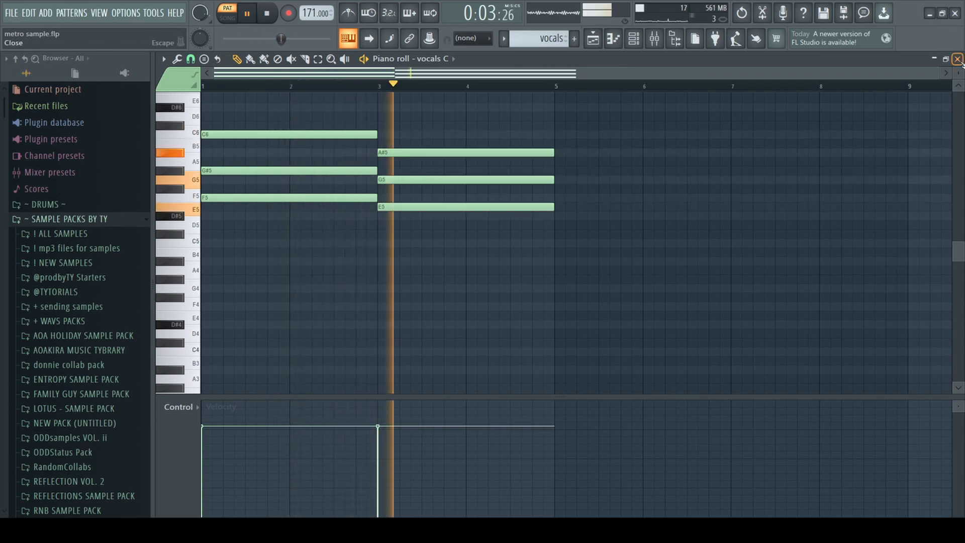
Place the vocals pattern at the start of playlist Track 6 and save the project.
key("F7")
scroll(668, 186, "down", 1)
key("ctrl+s")
left_click_drag(607, 285, 555, 286)
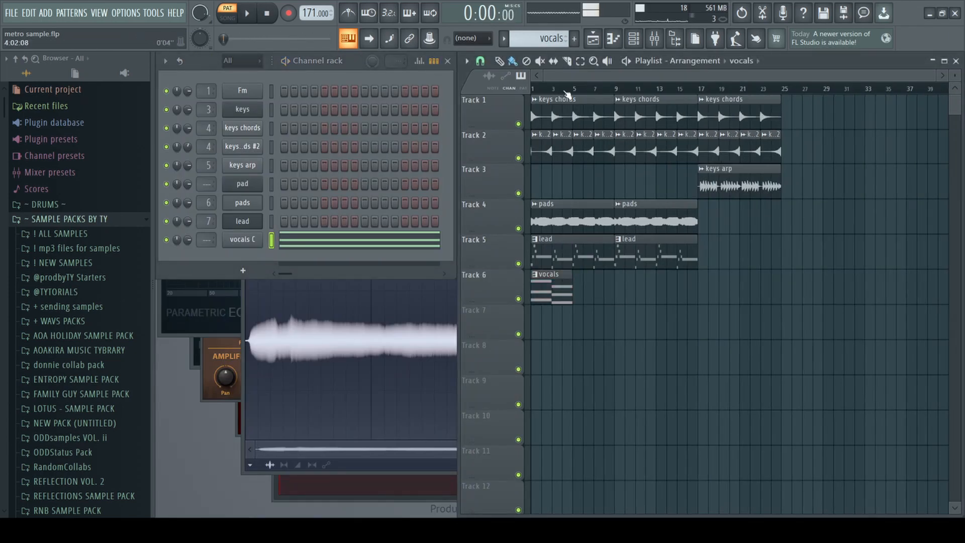
Enable the volume envelope on the vocals C sampler, set its decay time to 0% and audition it with the arrangement.
left_click(242, 240)
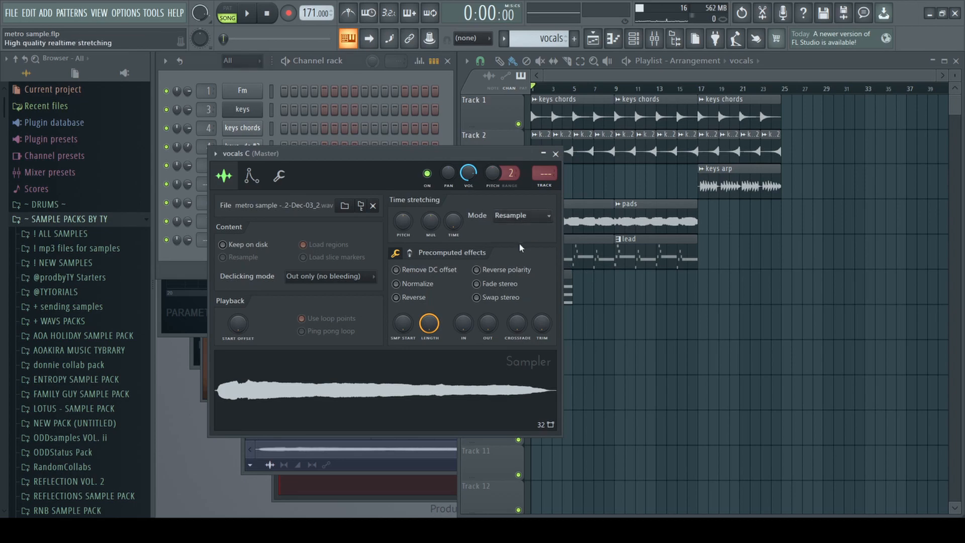
scroll(668, 222, "up", 4)
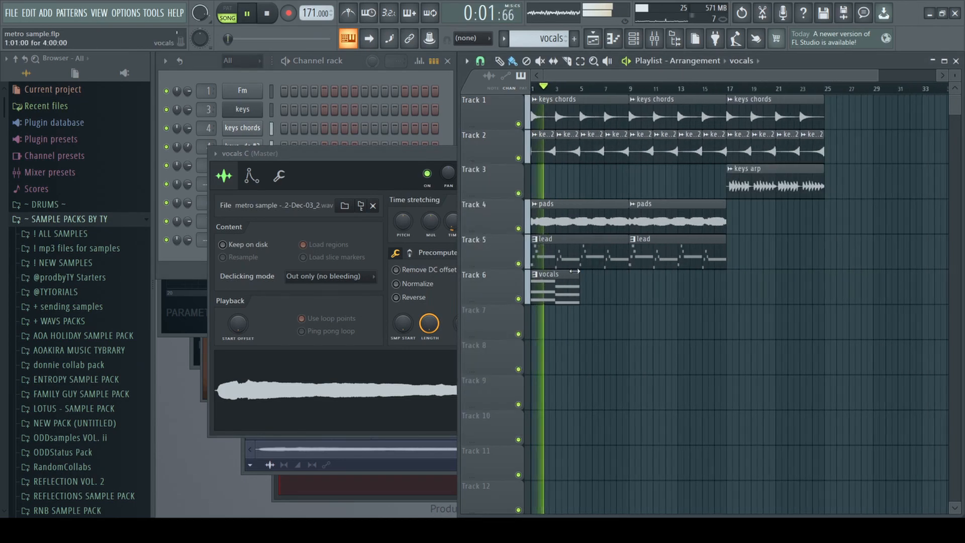
scroll(755, 108, "down", 4)
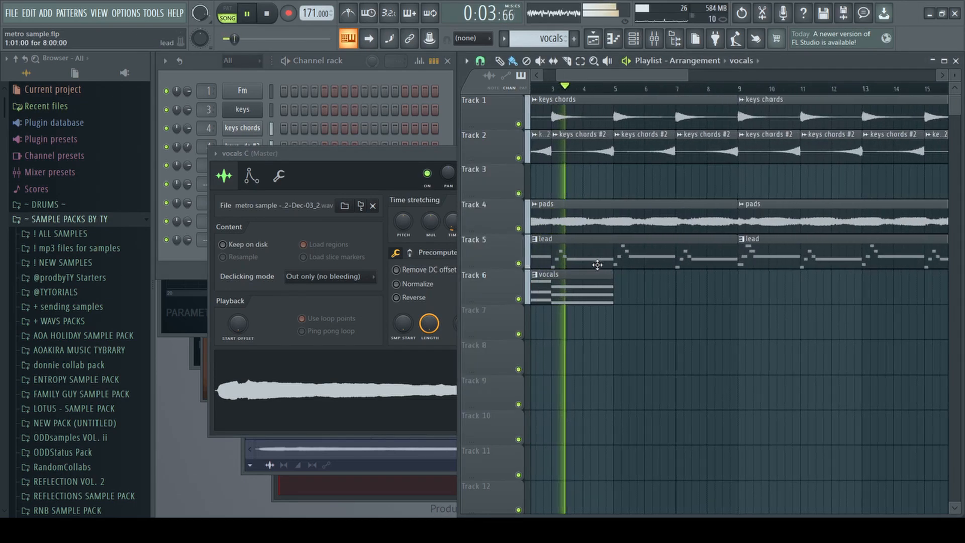
key("space")
left_click(251, 176)
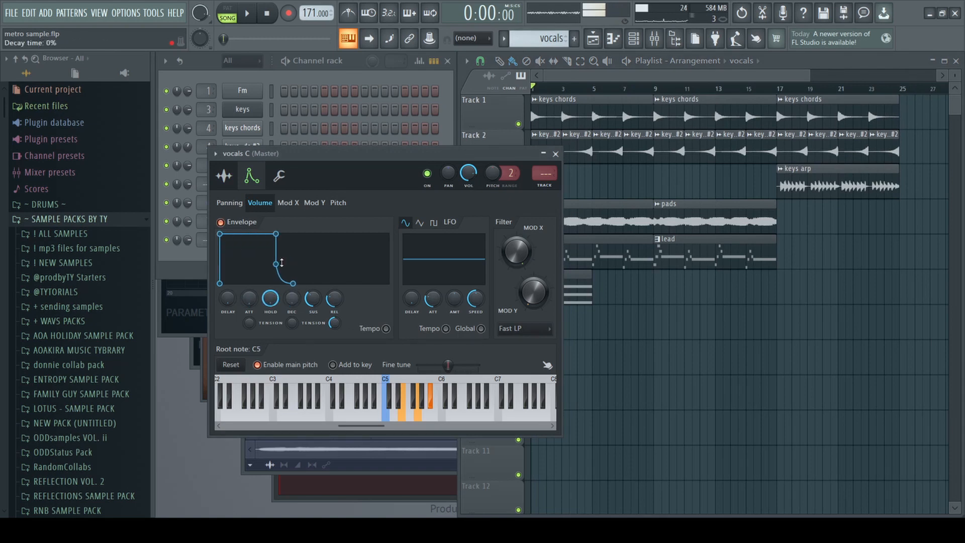
left_click(767, 217)
key("space")
left_click(340, 76)
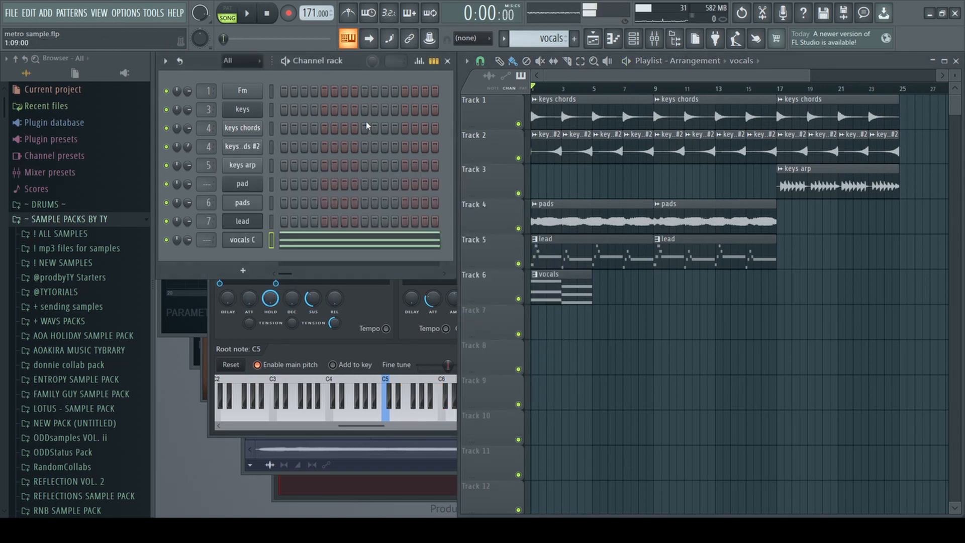
Route the vocals C channel to mixer track 8 and load a preset in a Fruity parametric EQ 2 there.
left_click(239, 241)
key("F9")
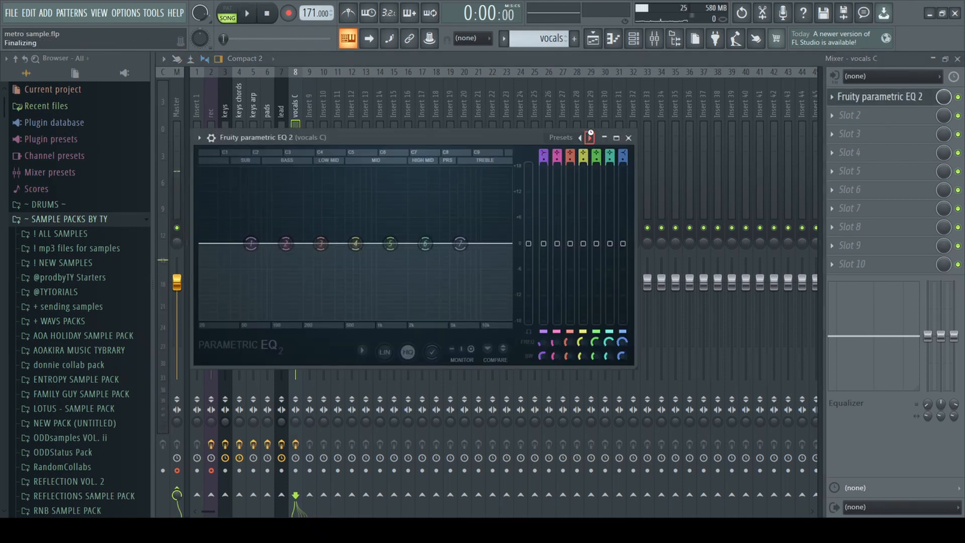
left_click(590, 136)
Pan the highest note of each vocals chord to the left and the lowest about 41% to the right.
key("space")
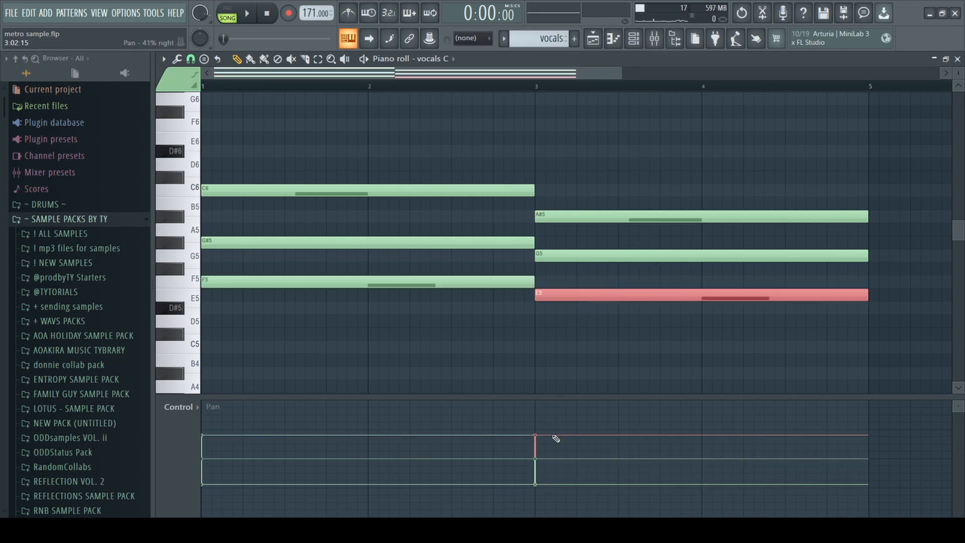
key("space")
scroll(547, 338, "down", 3)
left_click(958, 60)
Add Fruity Flangus and Fruity Reeverb 2 to the vocals C mixer track, then raise the reverb's size and adjust its wet level.
left_click(653, 39)
key("ctrl+s")
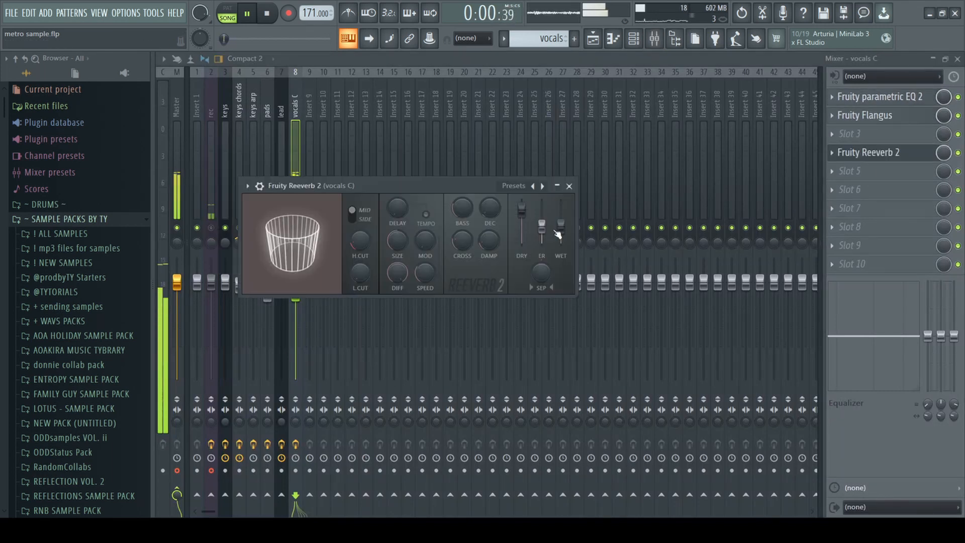
left_click_drag(398, 242, 398, 201)
left_click_drag(561, 220, 521, 209)
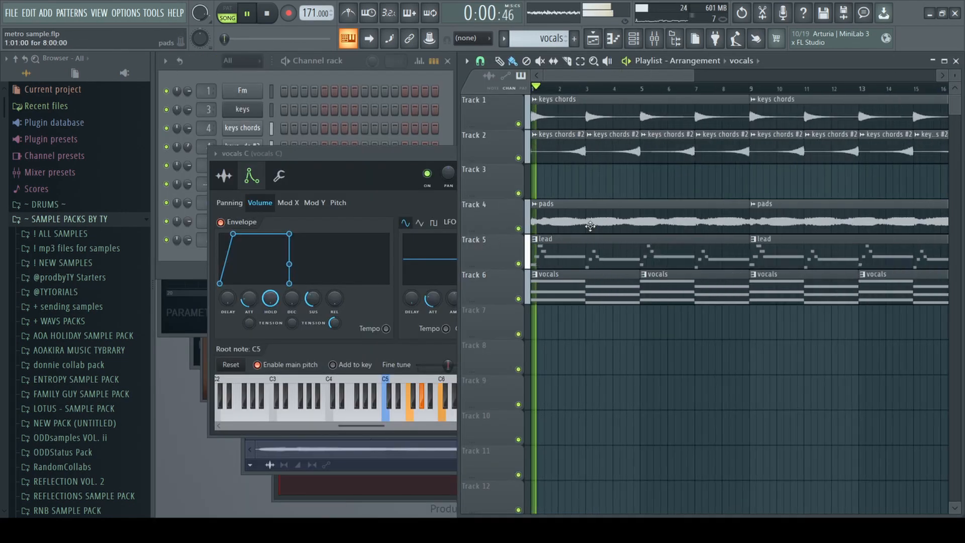
Repeat the vocals clips on Track 6 across bars 1 to 24, leaving bars 9 to 16 empty.
scroll(603, 275, "down", 2)
left_click_drag(741, 274, 702, 300)
key("ctrl+b")
right_click(692, 297)
right_click(716, 298)
scroll(692, 303, "down", 2)
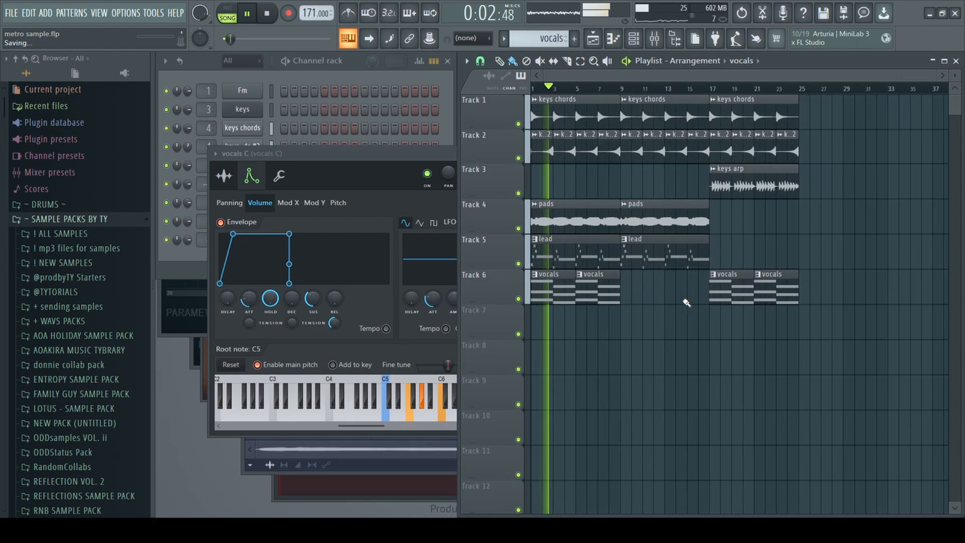
Raise the vocals C mixer fader and delete the second lead clip, starting at bar 9 on Track 5.
key("F9")
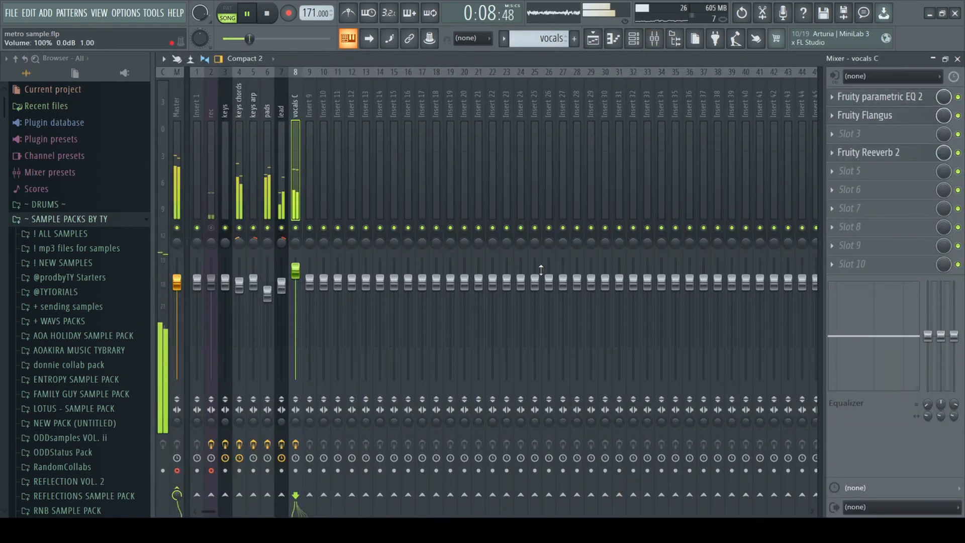
left_click(958, 59)
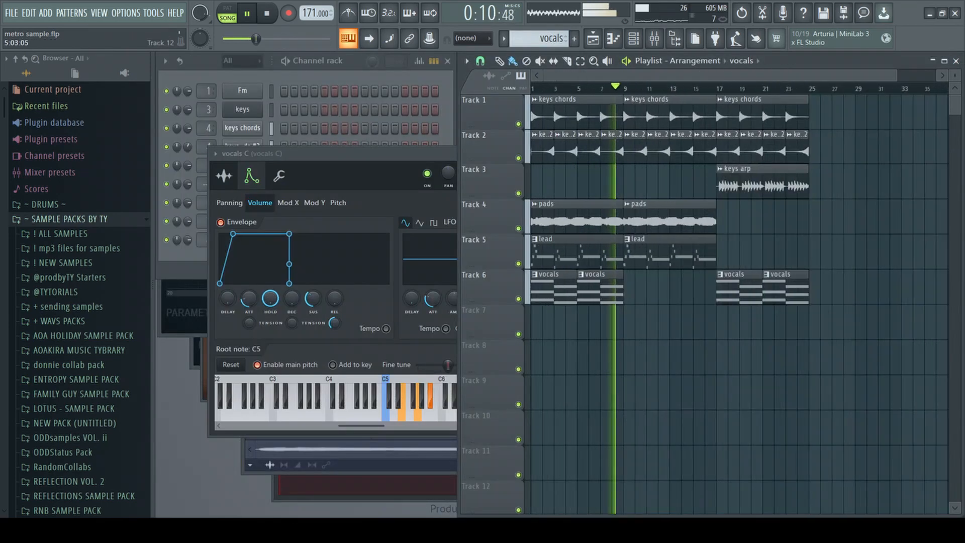
scroll(649, 253, "down", 2)
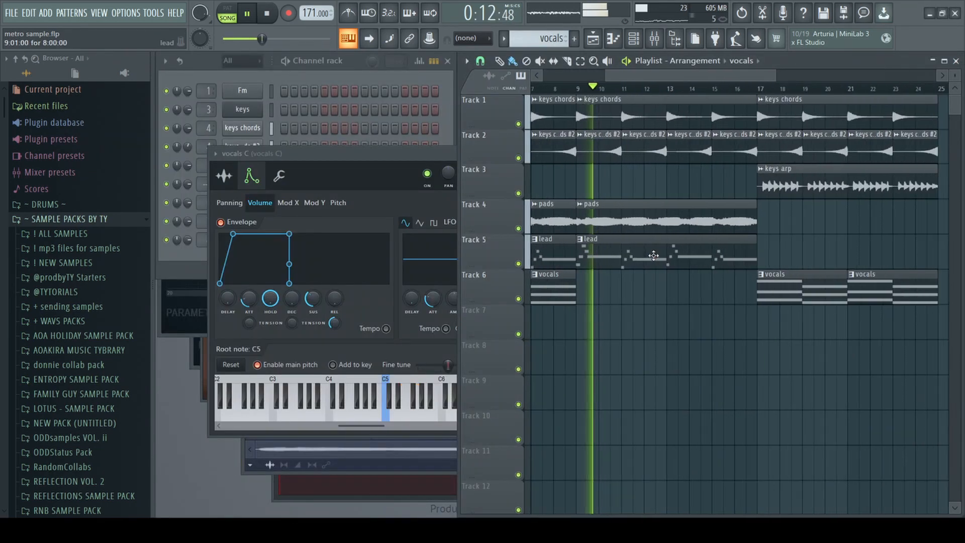
right_click(643, 255)
scroll(653, 240, "down", 1)
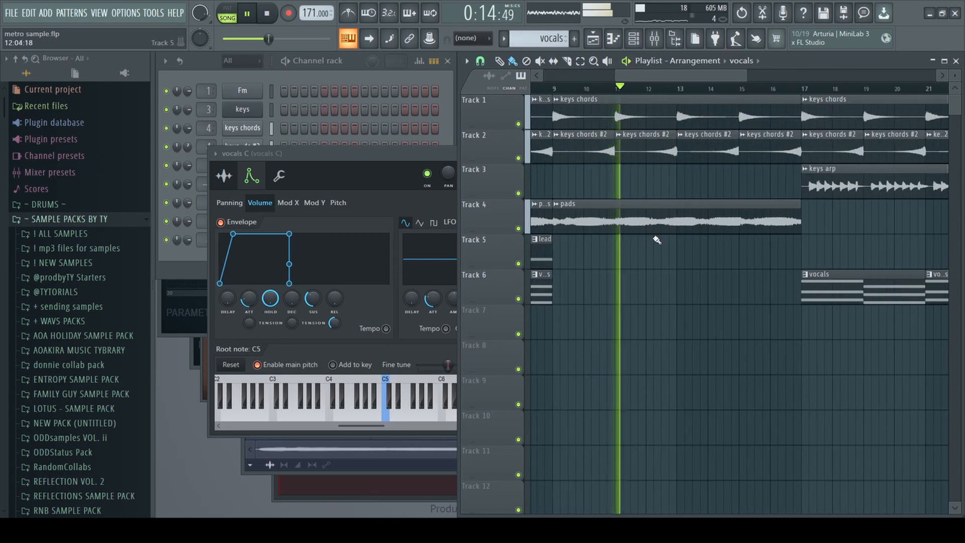
key("space")
Load the SUB - DEAN sample from TY - FLAVOUR DRUMKIT into a channel named sub and draw a two-bar F6 note.
left_click(426, 114)
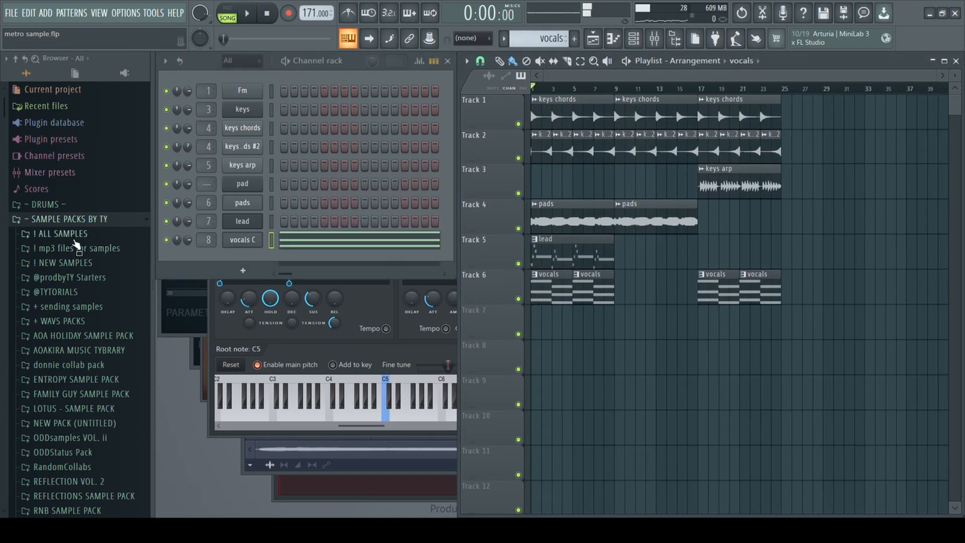
left_click(87, 220)
scroll(88, 220, "down", 4)
scroll(89, 211, "up", 4)
left_click(89, 219)
scroll(89, 219, "down", 8)
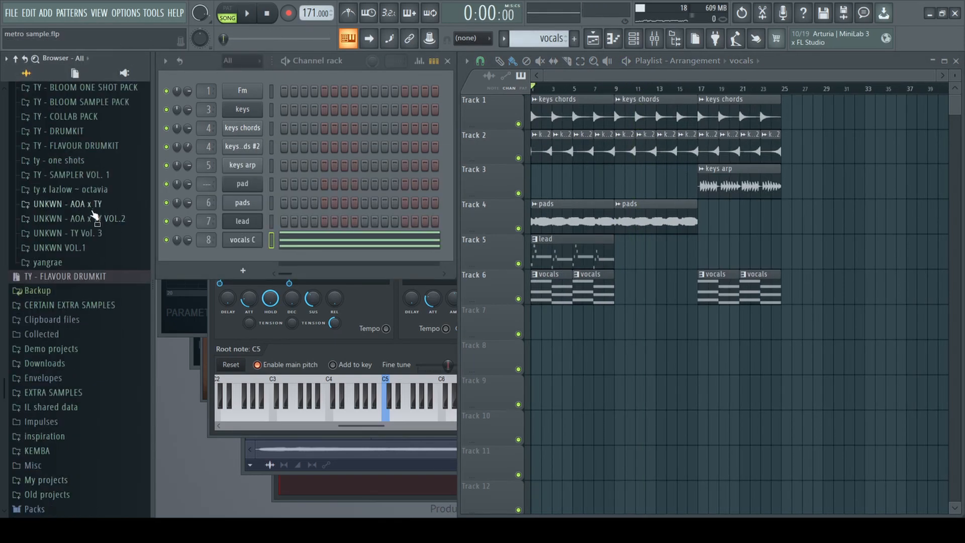
scroll(87, 218, "up", 3)
key("space")
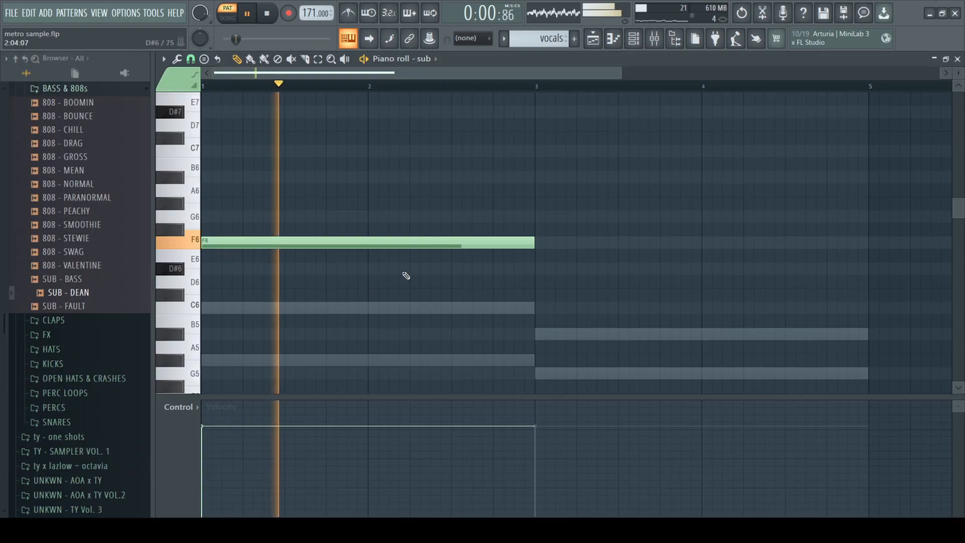
Add short rising sub notes C6, C#6, D#6 and G6 in the second half of bar 2.
key("space")
left_click(457, 274)
left_click_drag(504, 271, 459, 308)
left_click_drag(781, 306, 470, 313)
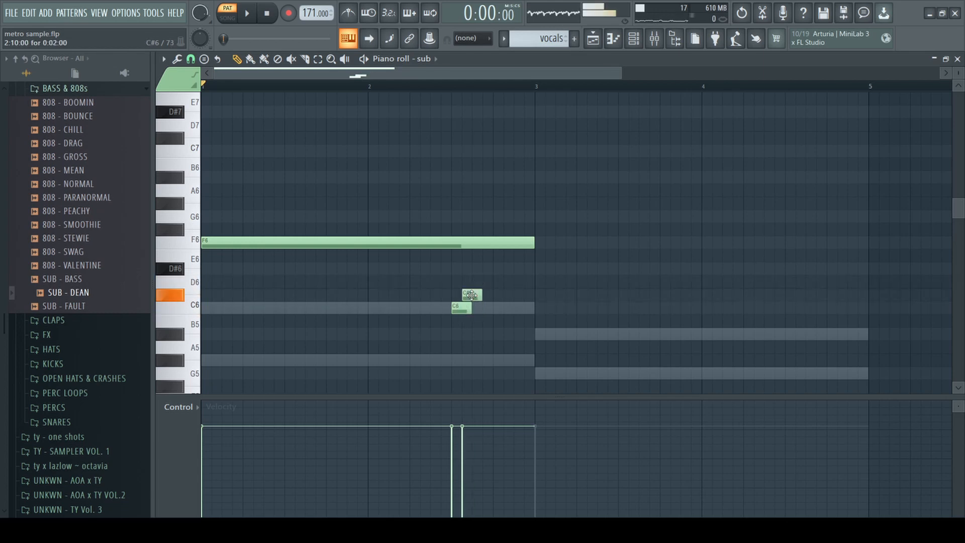
left_click(523, 219)
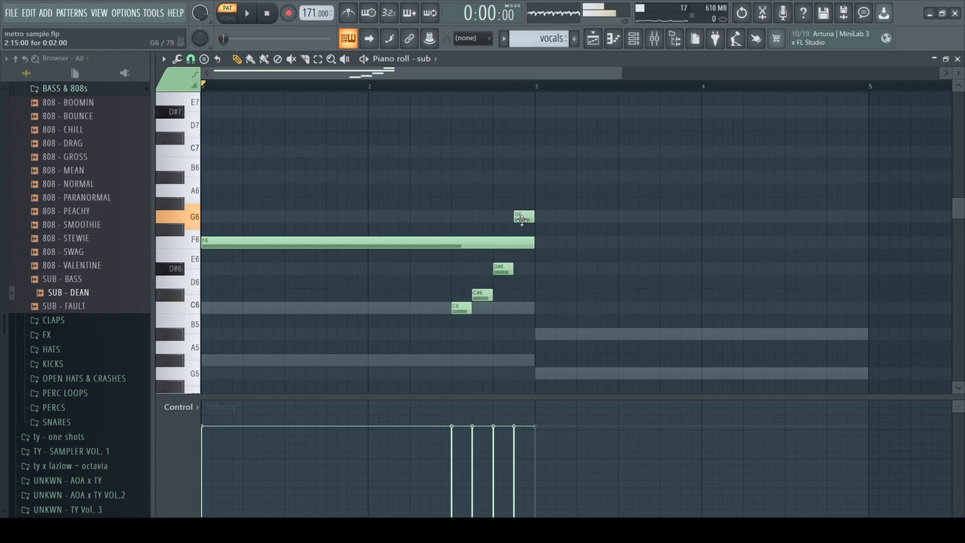
scroll(520, 236, "down", 2)
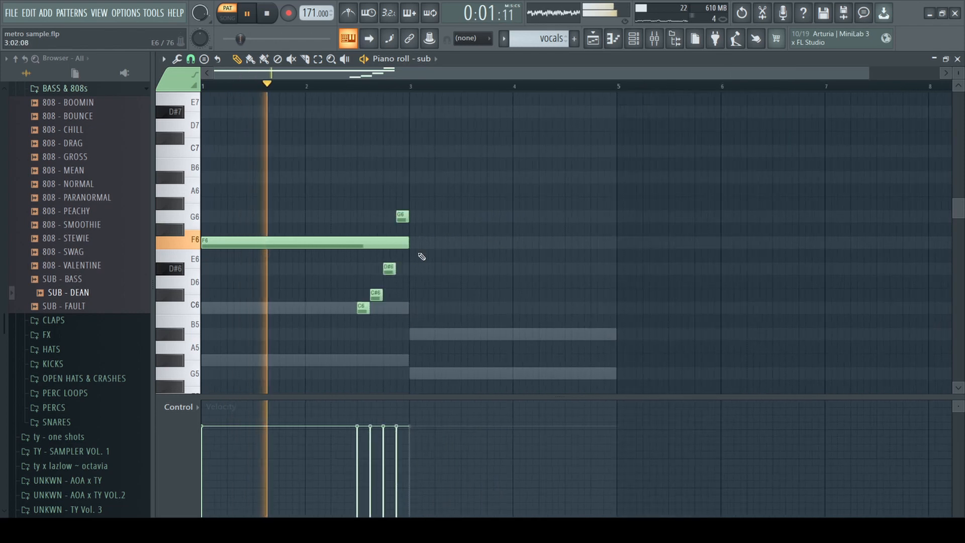
Draw a two-bar D#6 sub note starting at bar 3 and play the pattern back.
left_click(420, 264)
scroll(478, 266, "up", 2)
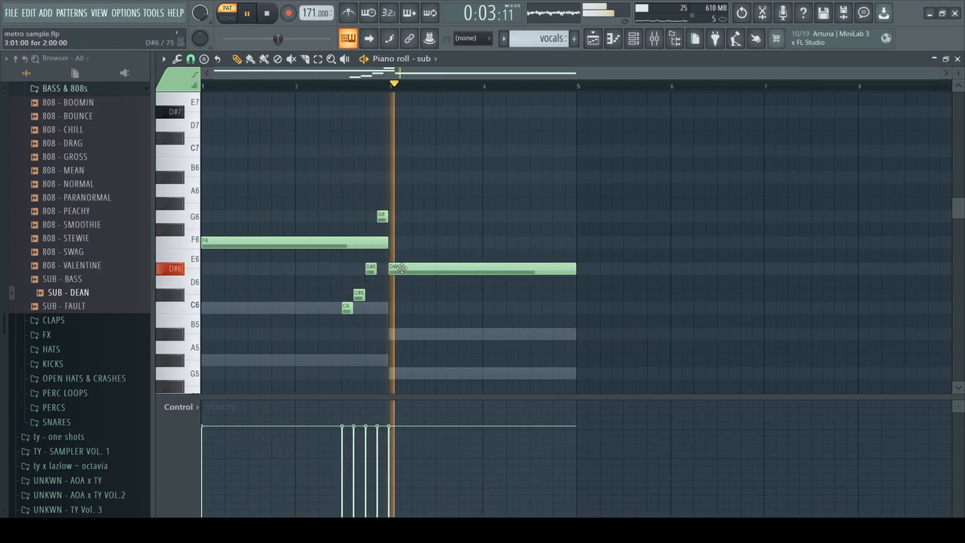
key("space")
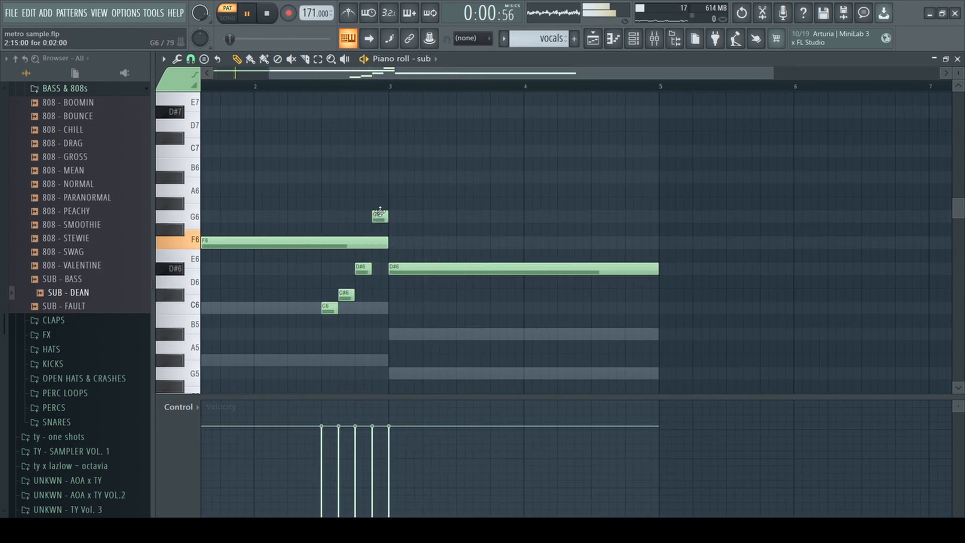
scroll(452, 243, "up", 2)
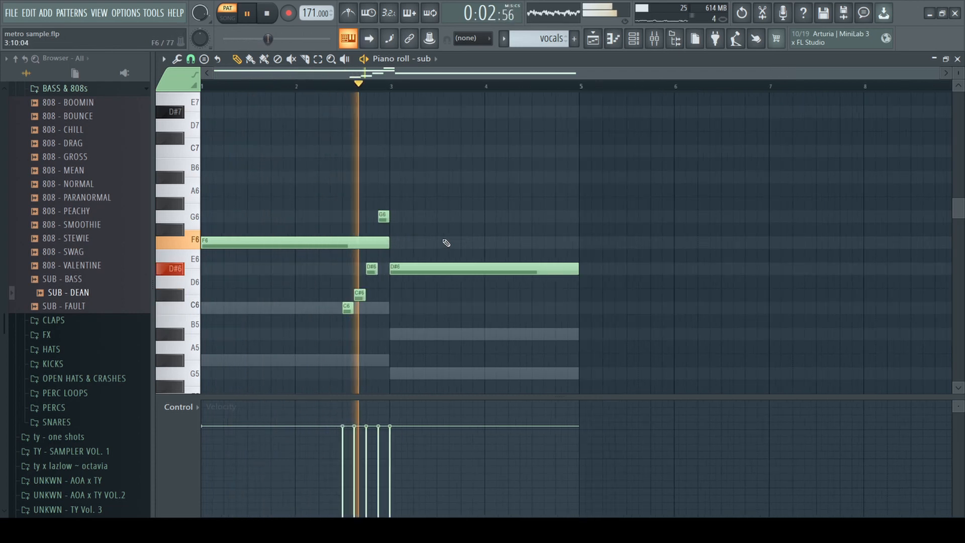
scroll(452, 242, "down", 3)
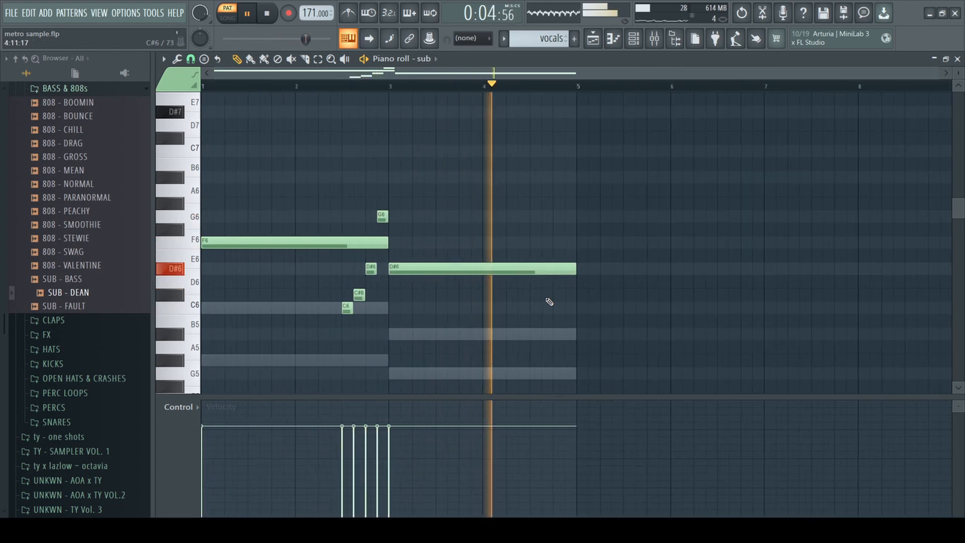
Add short C#6 and C6 sub notes across the second half of bar 4 and listen to the result.
key("space")
left_click_drag(544, 309, 533, 309)
right_click(534, 309)
left_click(534, 296)
left_click(557, 309)
left_click_drag(570, 282, 576, 323)
key("space")
key("space")
Transpose all the sub notes down one octave, raise their velocity to maximum and play them back.
left_click(591, 327, "ctrl")
key("ctrl+Down")
key("space")
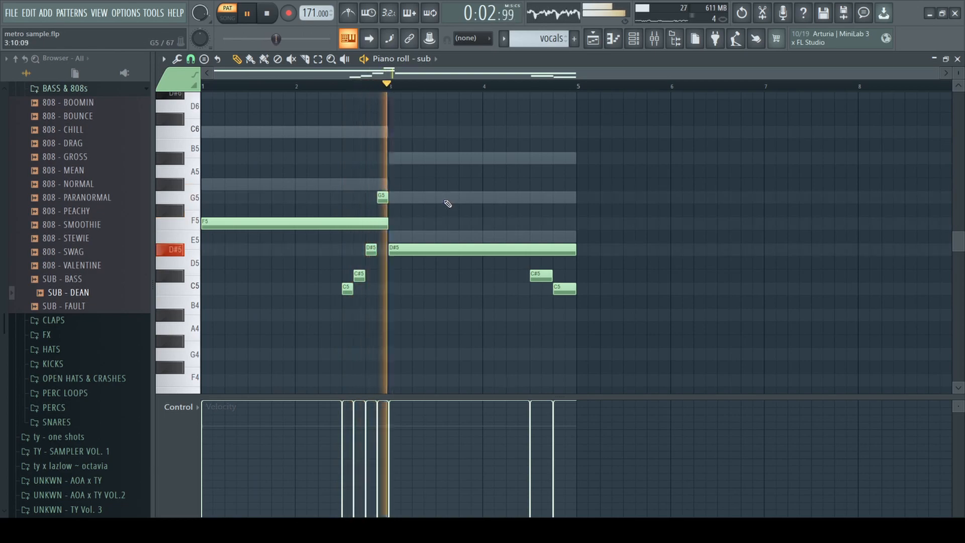
scroll(410, 197, "up", 3)
scroll(506, 189, "down", 4)
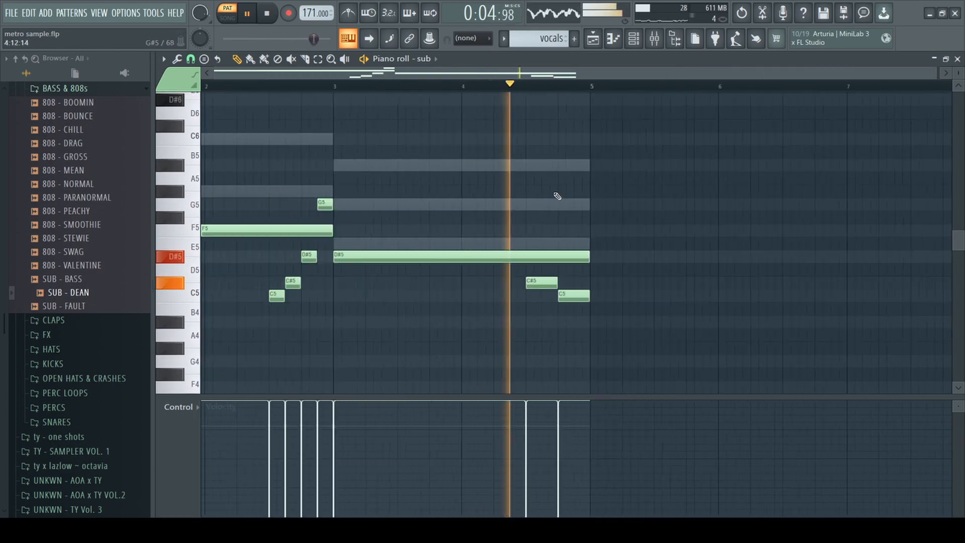
Put the sub notes in a pattern named bass pad, then EQ the sub with the highs cut and a 3 dB boost around 236 Hz.
key("space")
left_click(575, 38)
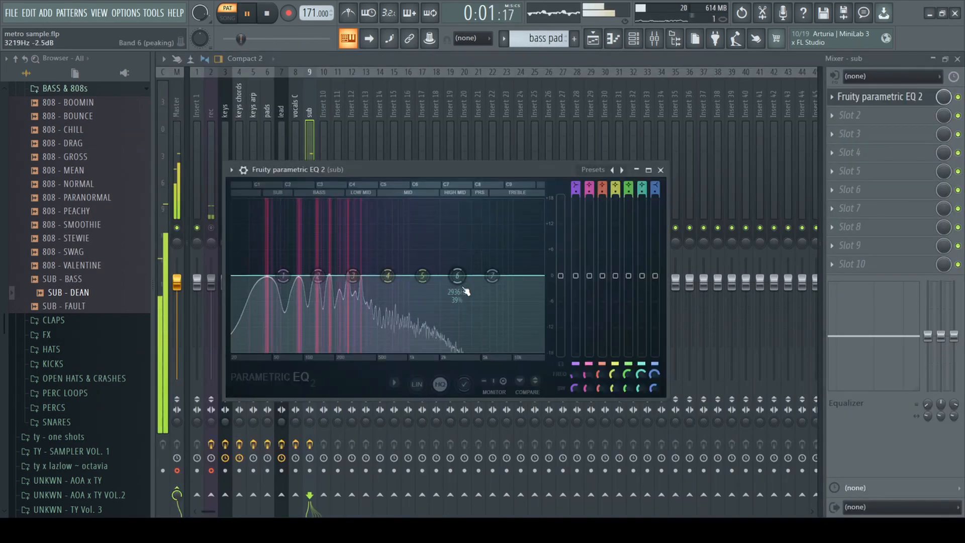
left_click_drag(283, 275, 354, 262)
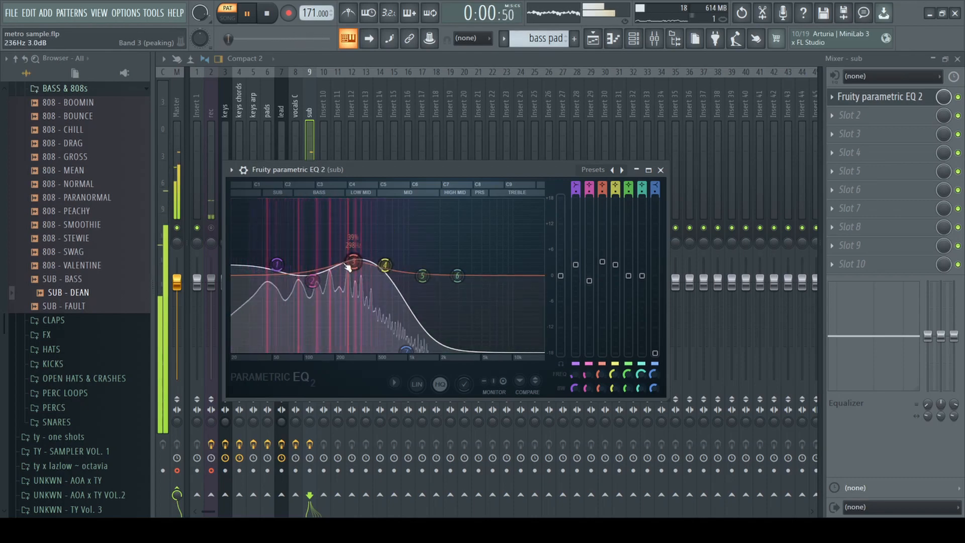
left_click(660, 170)
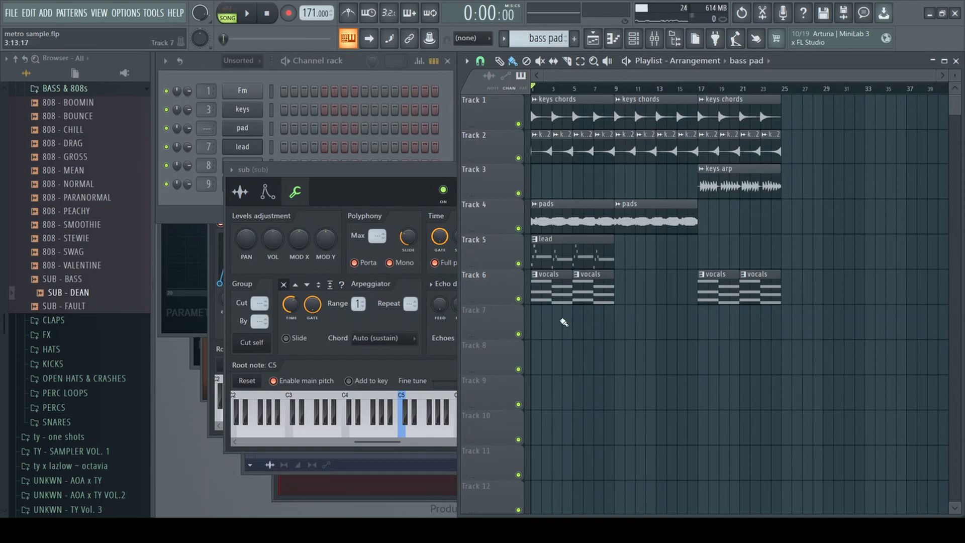
Place two bass pad clips back to back on Track 7 across bars 1 to 8 and play the arrangement.
scroll(563, 110, "up", 6)
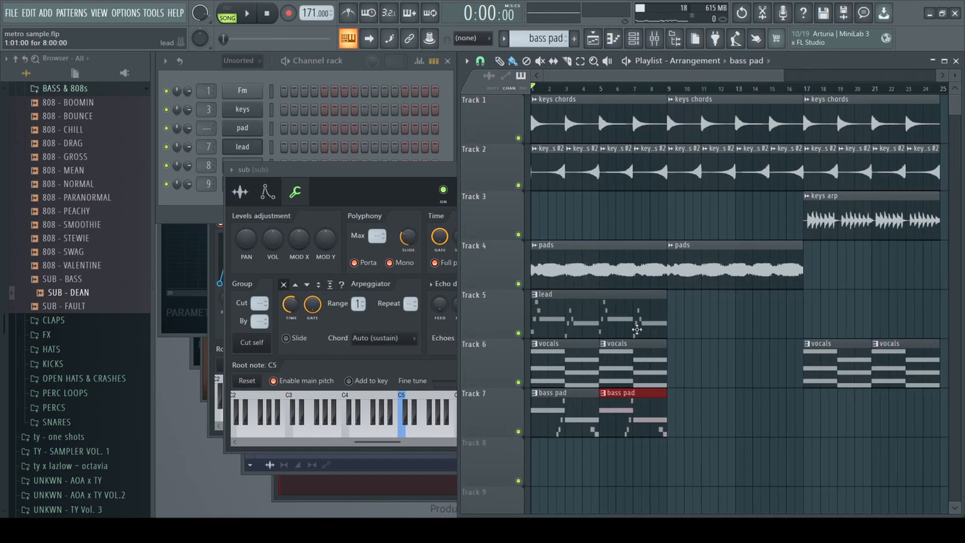
key("space")
left_click(639, 323, "ctrl")
scroll(639, 323, "down", 5)
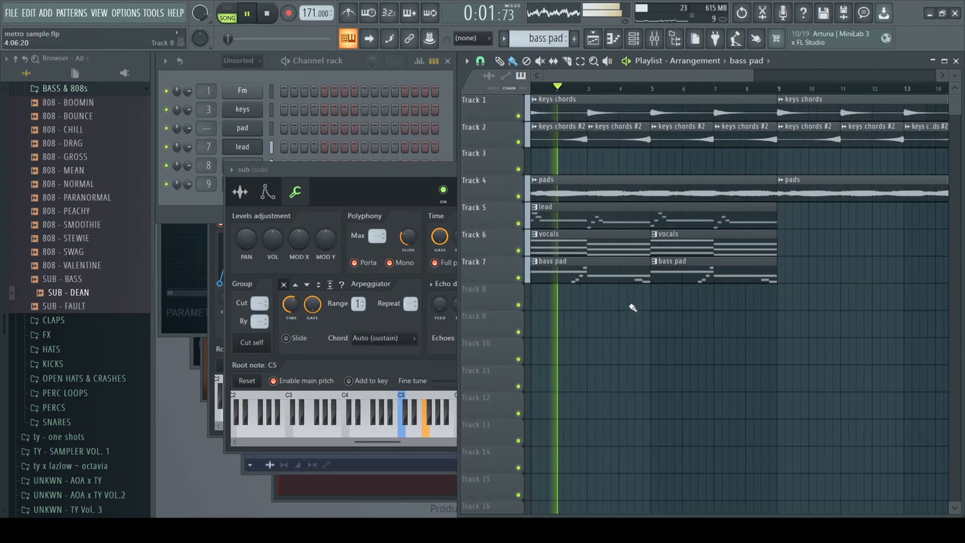
Set the Channel rack filter to show all channels.
left_click(296, 67)
left_click(244, 61)
left_click(253, 76)
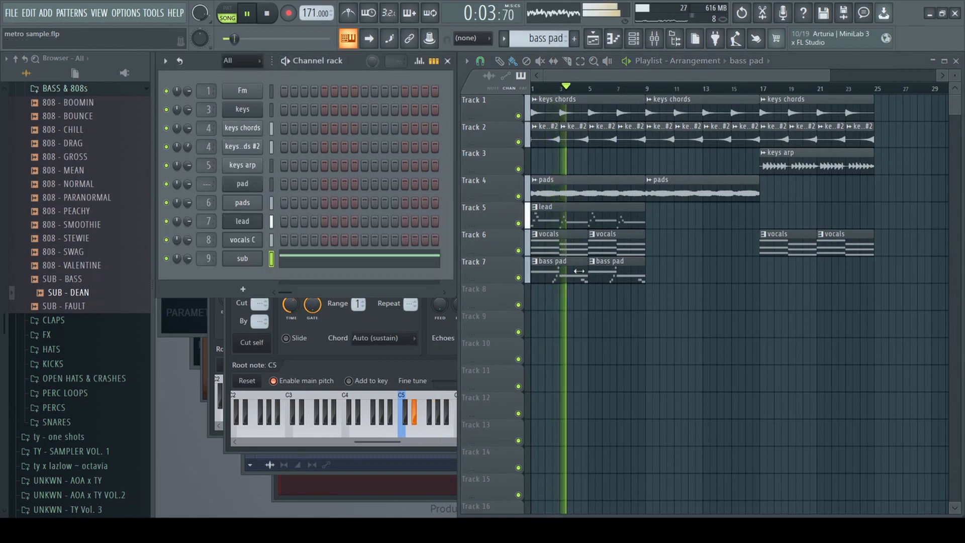
Move the opening vocals clips to start at bar 9 and repeat the bass pad clips on Track 7 across bars 9 to 16.
scroll(647, 267, "up", 4)
scroll(648, 267, "down", 3)
left_click_drag(650, 265, 528, 285)
left_click(623, 303, "ctrl")
scroll(76, 198, "up", 4)
scroll(72, 231, "down", 4)
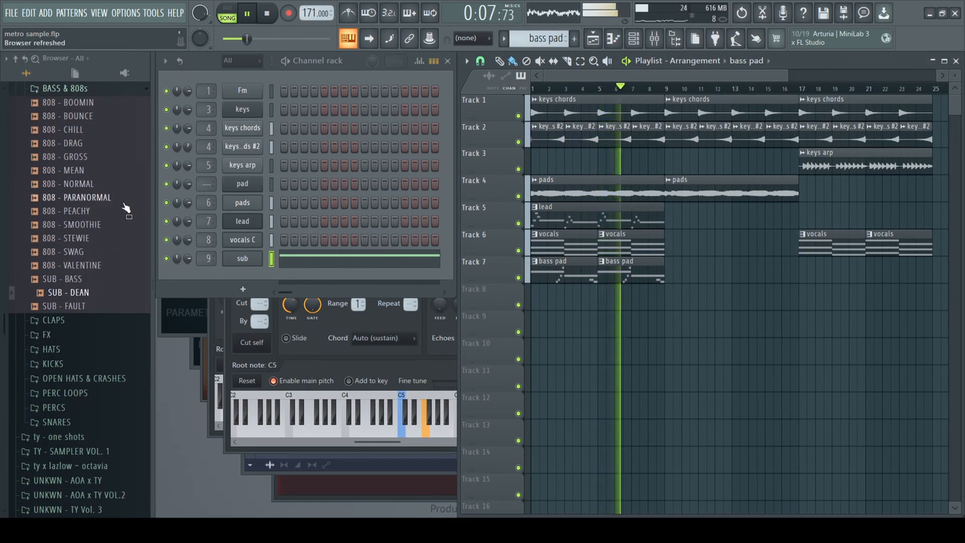
scroll(648, 251, "up", 2)
scroll(645, 252, "down", 1)
scroll(652, 247, "up", 3)
scroll(643, 247, "down", 4)
scroll(648, 249, "up", 3)
scroll(660, 225, "down", 5)
scroll(570, 196, "up", 6)
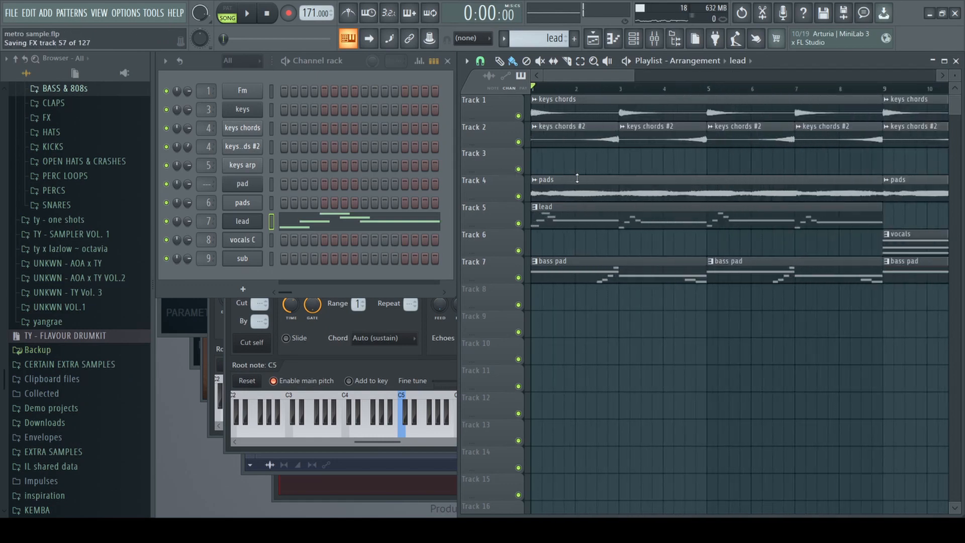
Find FX - VINYL in the TY - FLAVOUR DRUMKIT FX folder and place it twice on Track 9 across bars 1 to 8.
key("space")
scroll(609, 154, "down", 5)
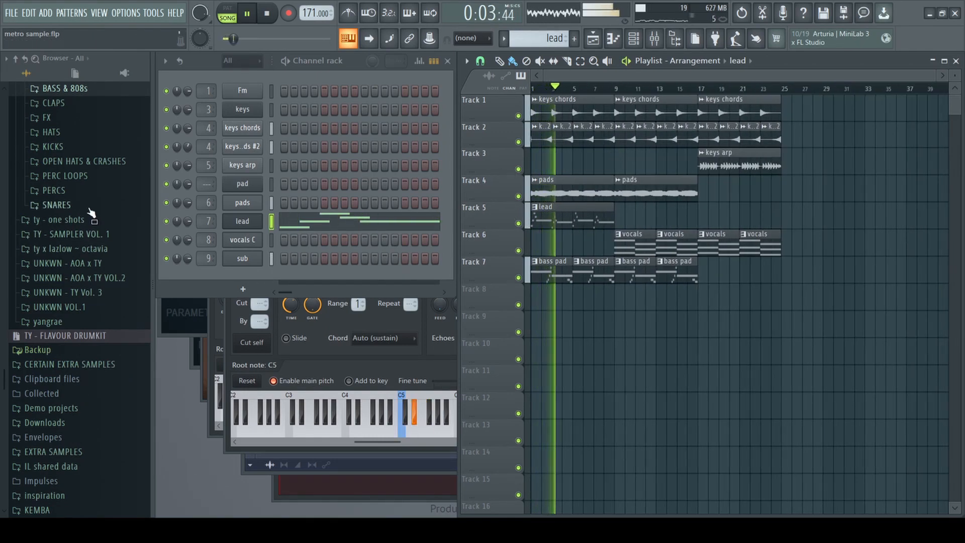
scroll(80, 251, "up", 4)
left_click(79, 265)
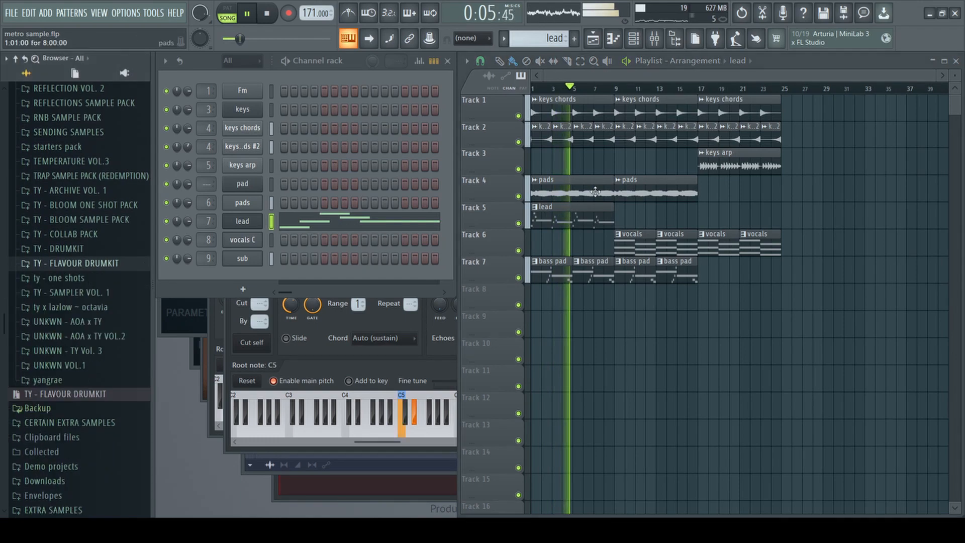
left_click(58, 263)
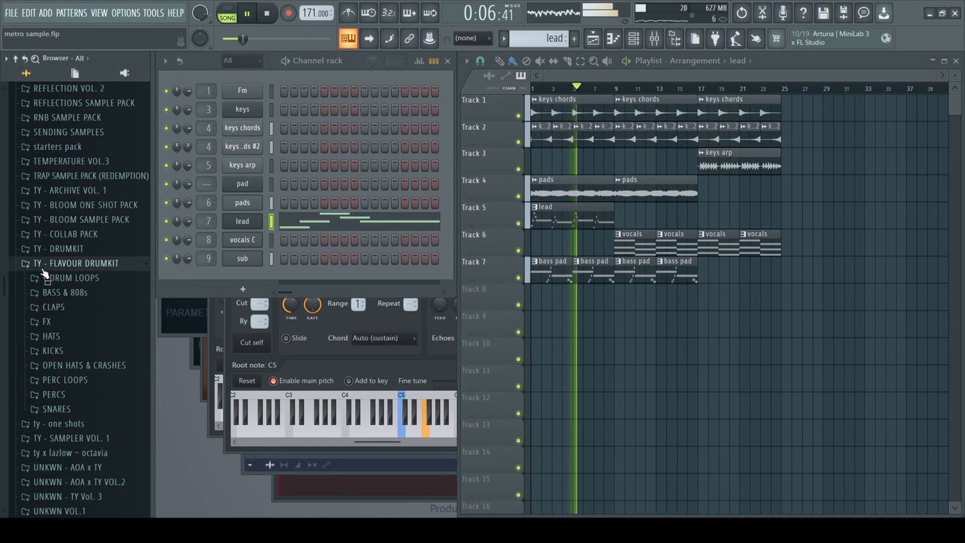
left_click(63, 293)
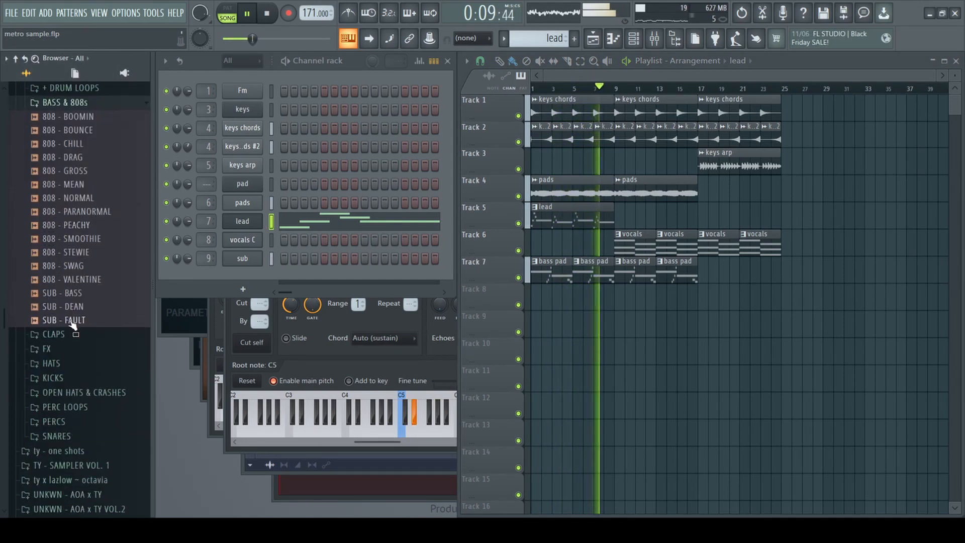
left_click(63, 354)
left_click(66, 308)
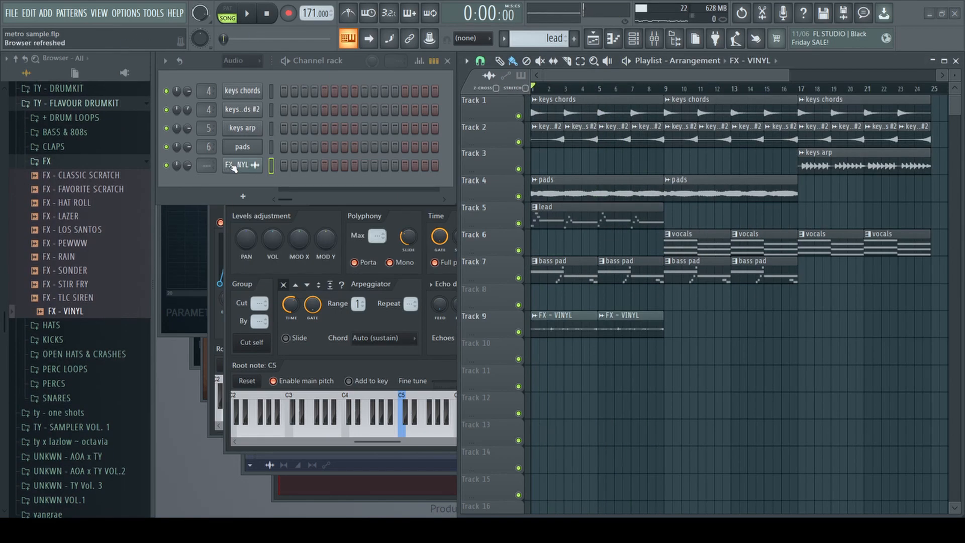
Rename the sample vinyl, route it to mixer track 10, and add Fruity parametric EQ 2 with low and high cuts and a slight band 5 boost.
left_click(234, 168)
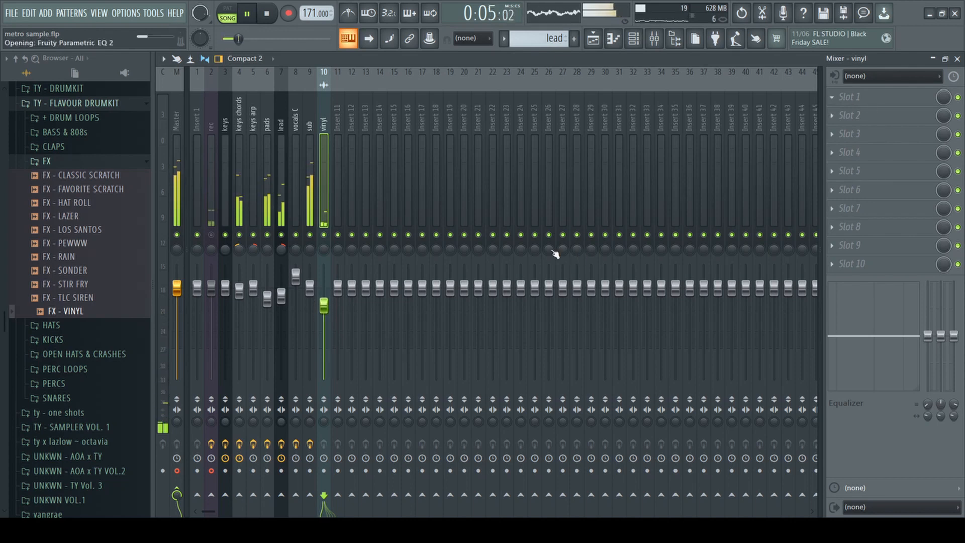
left_click_drag(526, 309, 525, 357)
left_click_drag(315, 308, 407, 382)
left_click_drag(524, 356, 513, 383)
mouse_move(455, 307)
left_mouse_down()
mouse_move(448, 257)
mouse_move(460, 301)
left_mouse_up()
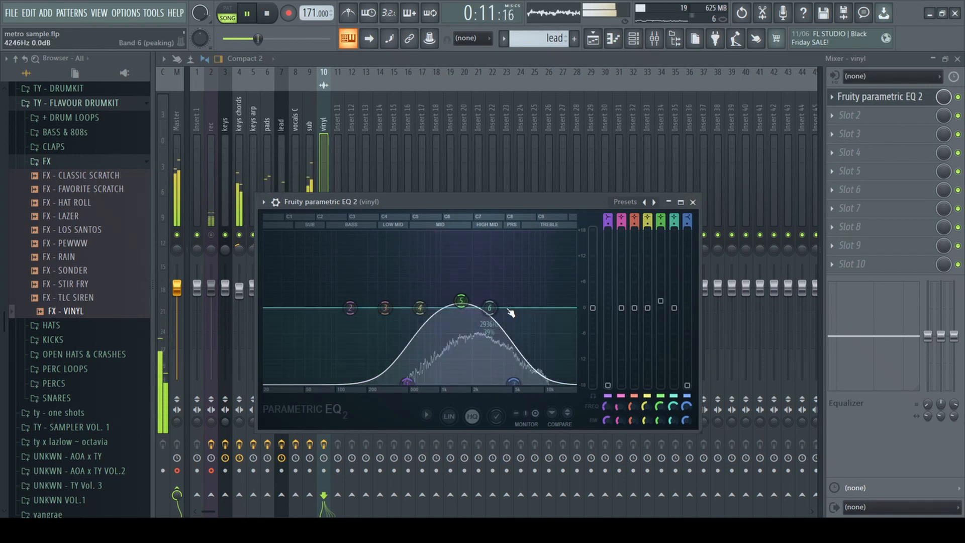
Raise the vinyl EQ's high cut to about 12888 Hz and repeat the vinyl clips on Track 9 through bar 16.
left_click_drag(513, 383, 553, 383)
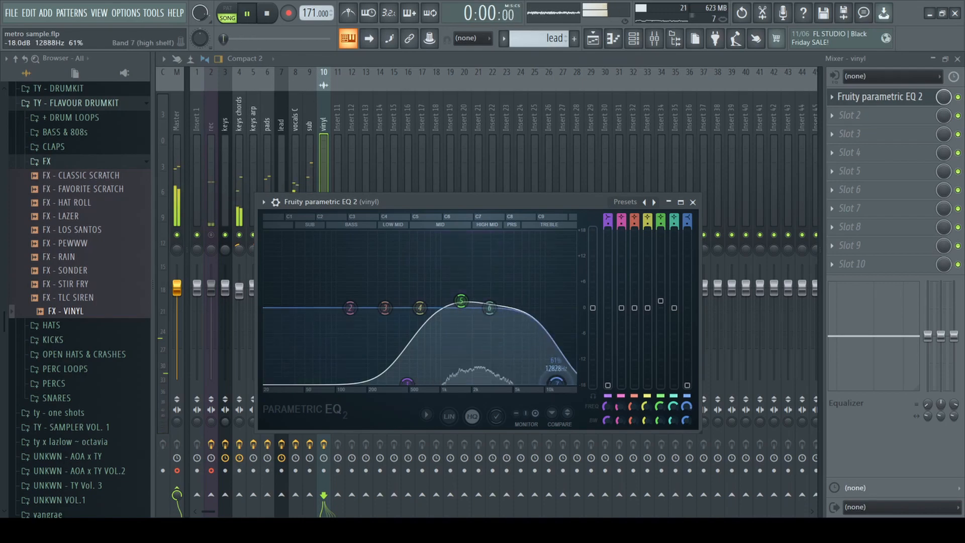
left_click(692, 203)
left_click(957, 58)
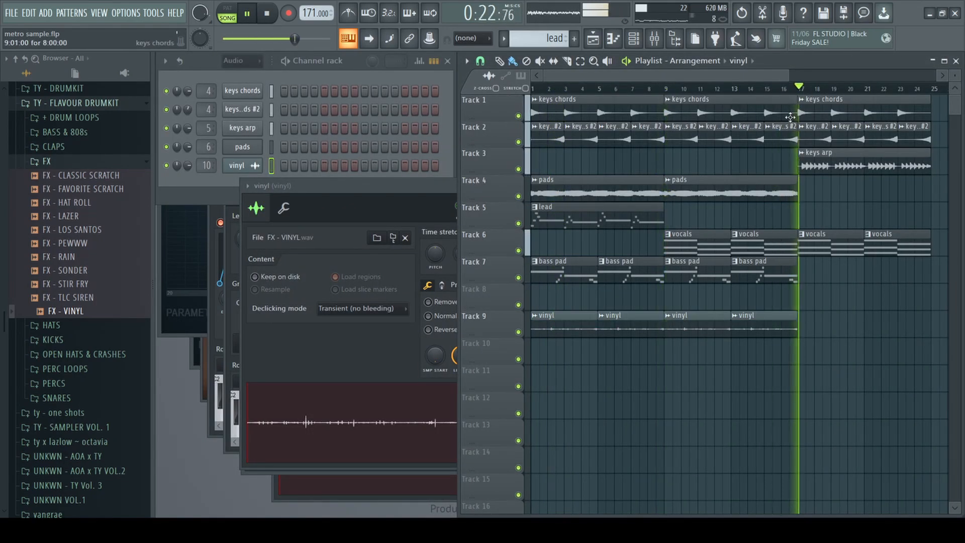
Raise the keys arp mixer track's volume to 110% and return to the playlist.
scroll(680, 106, "down", 2)
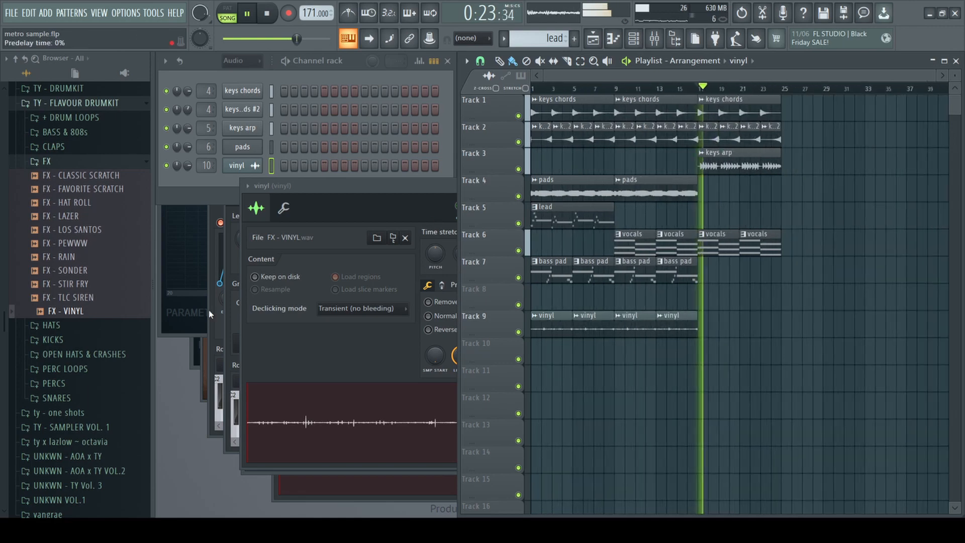
key("F9")
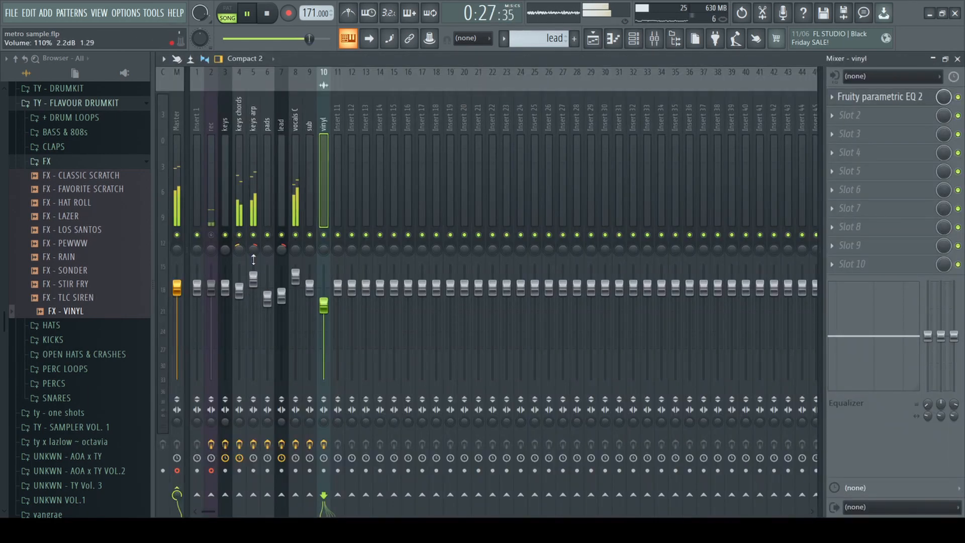
left_click(254, 285)
left_click(957, 60)
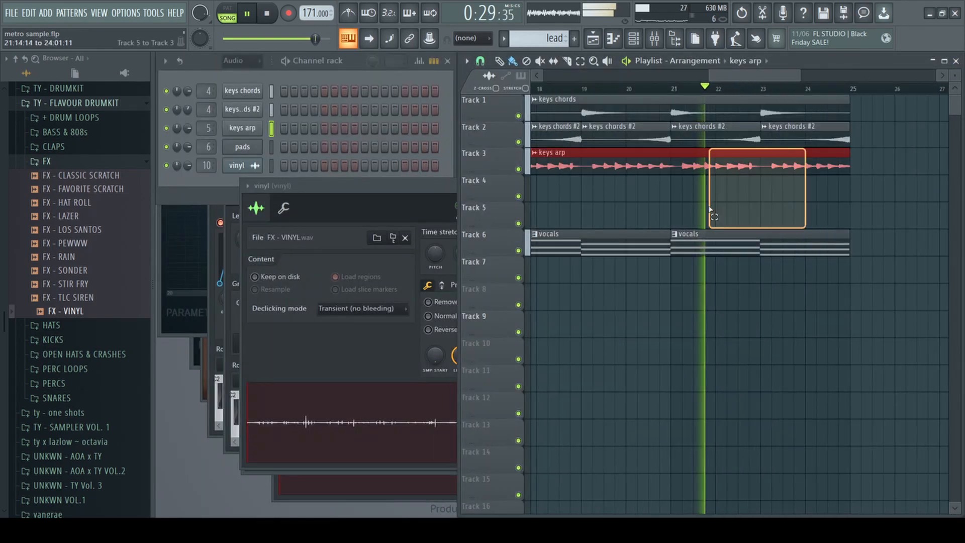
Repeat the keys chords #2, keys arp and vocals clips over bars 25 to 32, add a pads clip at bar 25, and listen.
left_click_drag(717, 129, 622, 135)
key("ctrl+b")
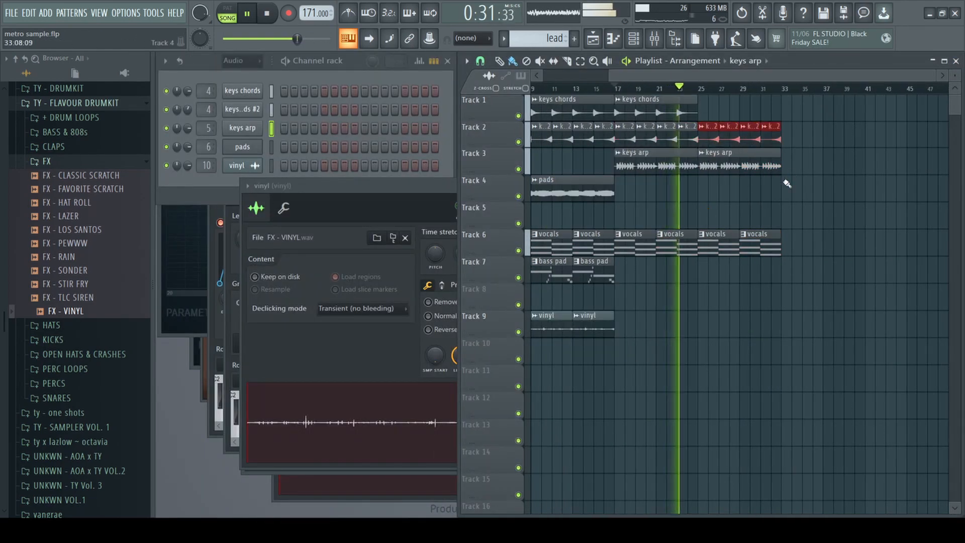
scroll(793, 176, "down", 2)
left_click_drag(655, 194, 778, 195)
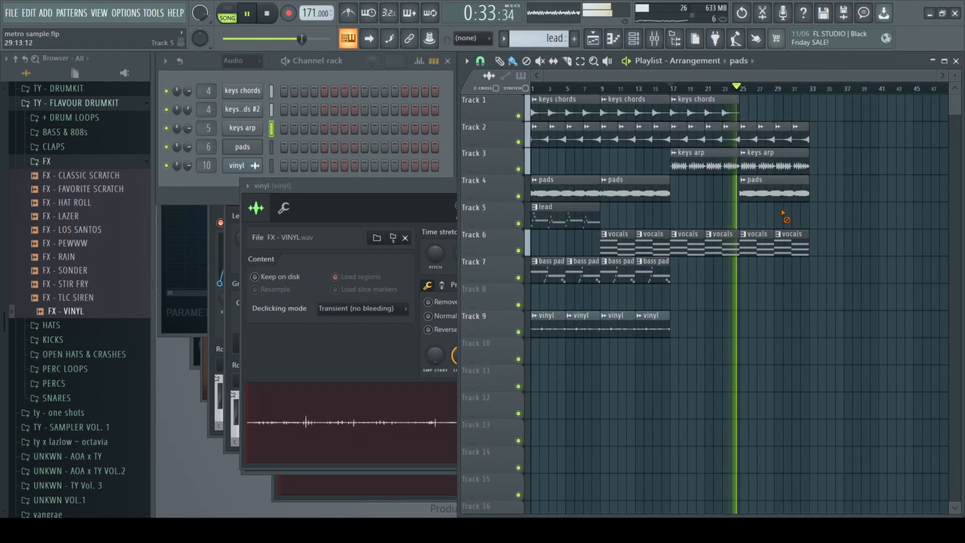
scroll(776, 196, "up", 3)
scroll(769, 188, "down", 1)
scroll(759, 177, "up", 3)
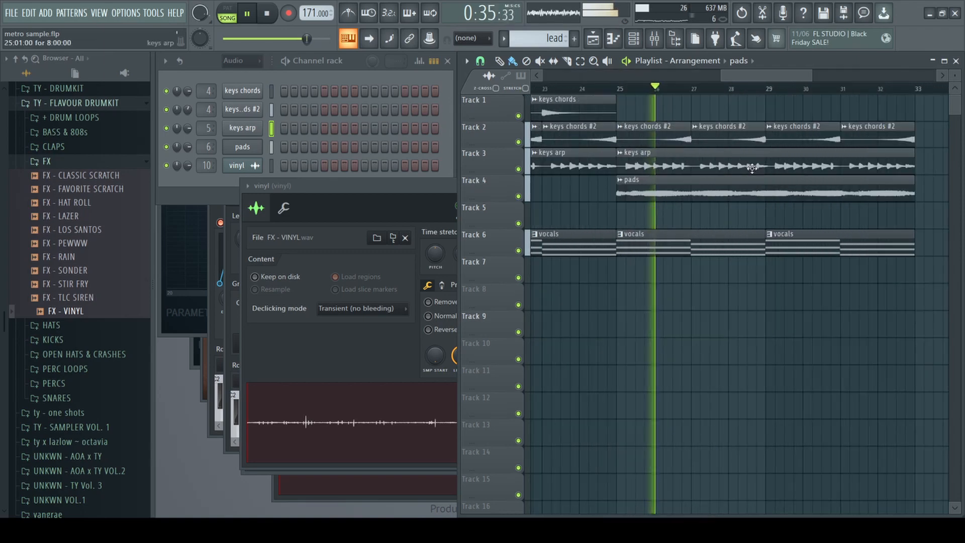
scroll(707, 276, "down", 4)
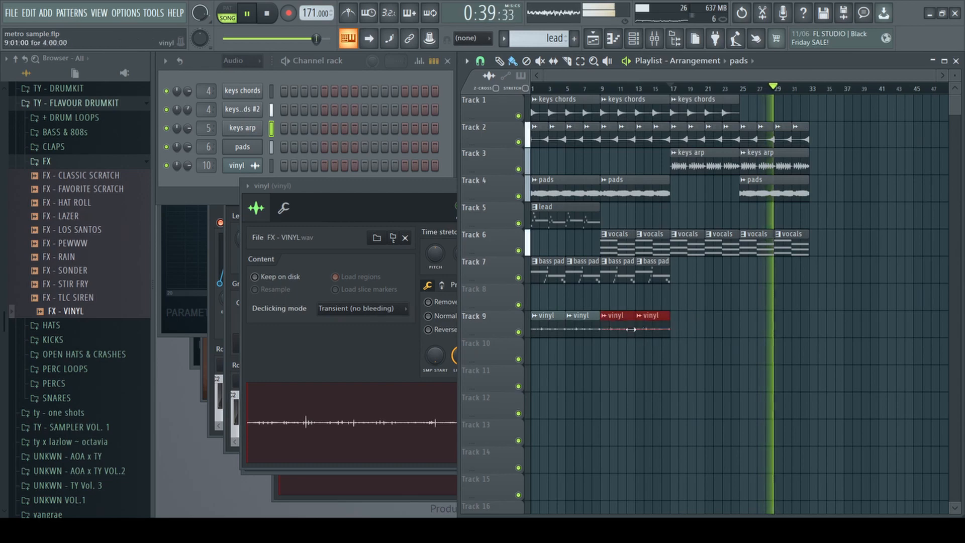
scroll(789, 241, "up", 4)
scroll(802, 213, "down", 3)
key("space")
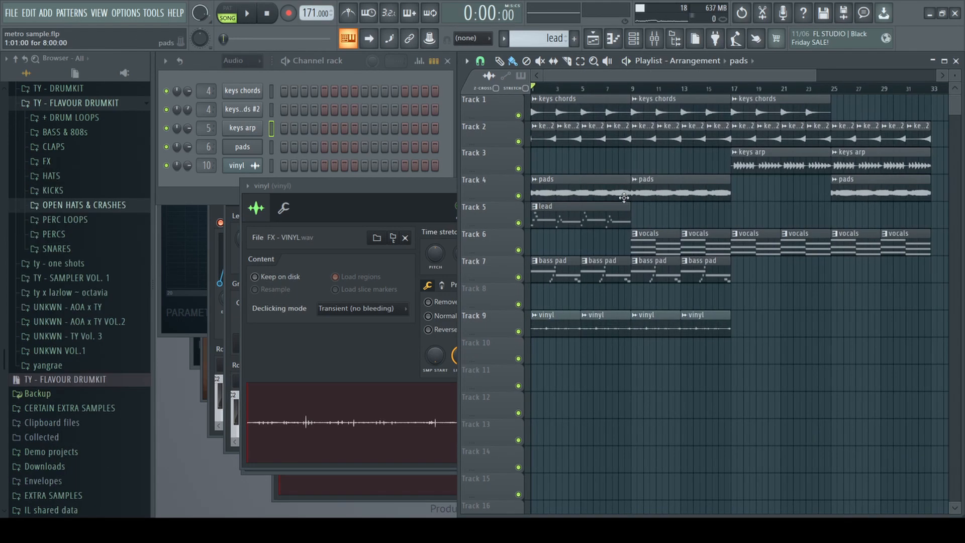
Create a strings pattern in Kontakt with two-bar chords F6-G#6-C7 and E6-G6-A#6, and play it.
left_click_drag(635, 92, 733, 92)
scroll(609, 99, "down", 2)
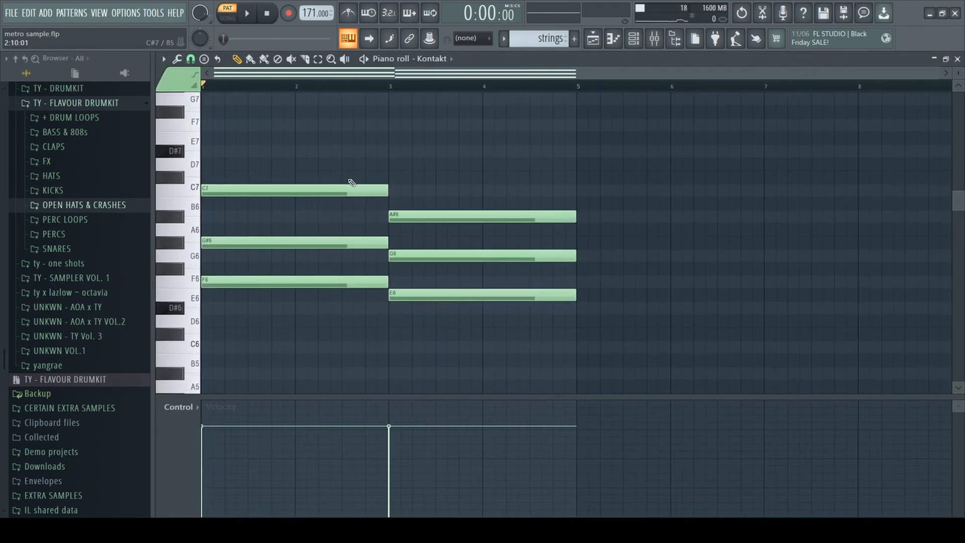
key("space")
Place a strings clip on Track 8 at bar 17 and play the arrangement from there.
left_click(957, 60)
scroll(713, 215, "down", 2)
left_click(676, 292)
left_click(670, 89)
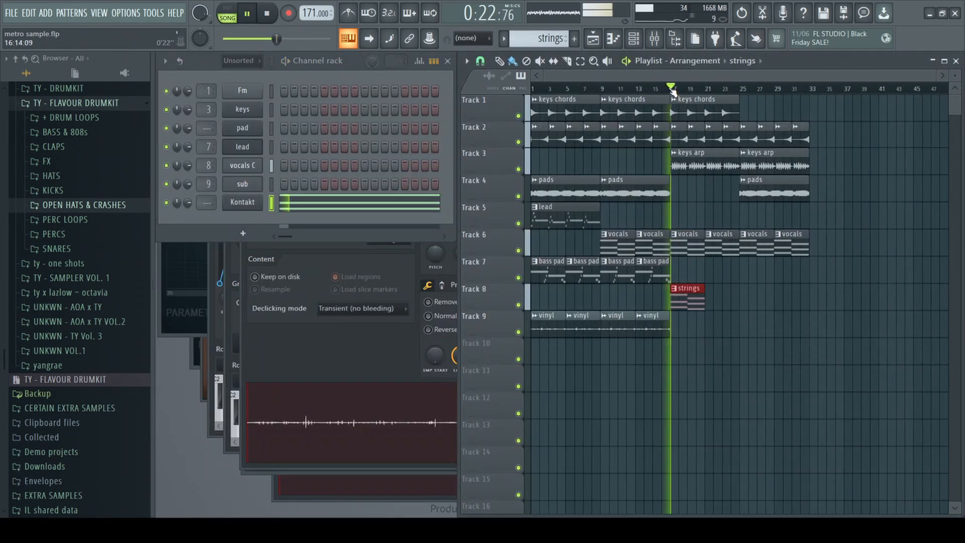
key("space")
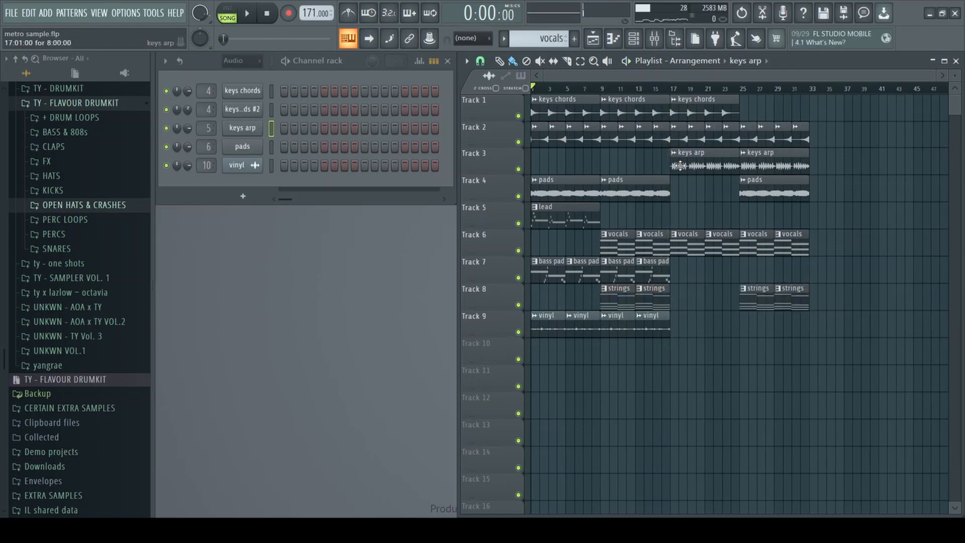
Draw staggered F6, G#6 and C7 notes for the keys in a new keys sprinkle pattern, with a C6 note leading in.
left_click(761, 298)
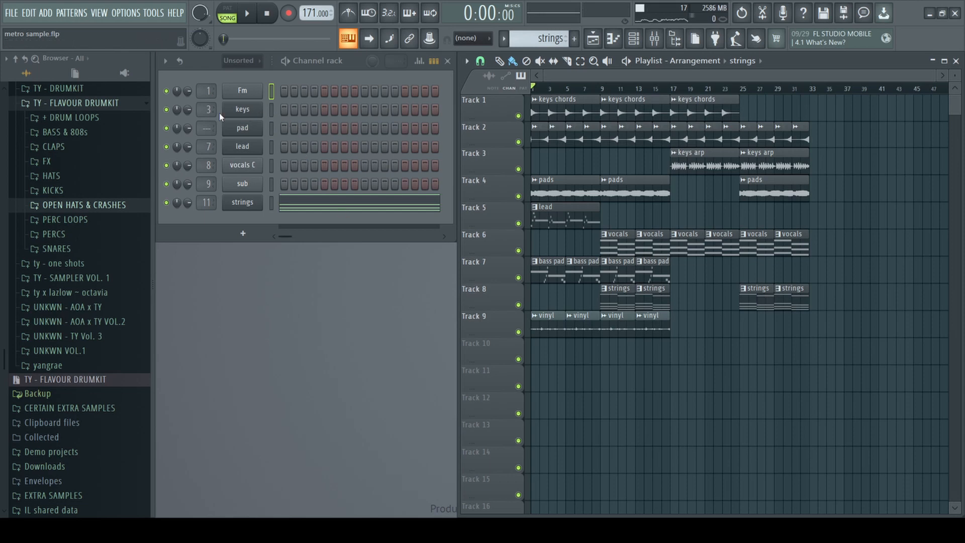
key("F7")
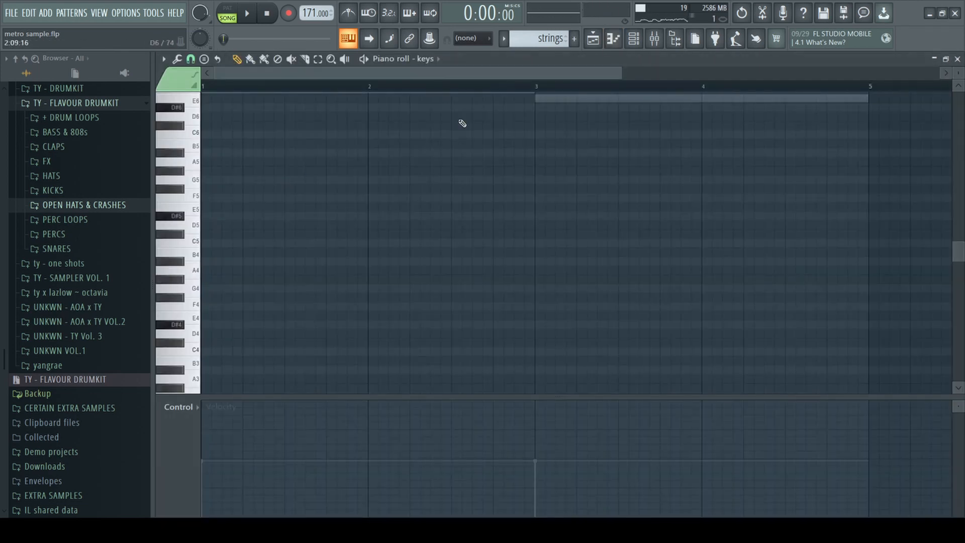
left_click(224, 225)
left_click(228, 199)
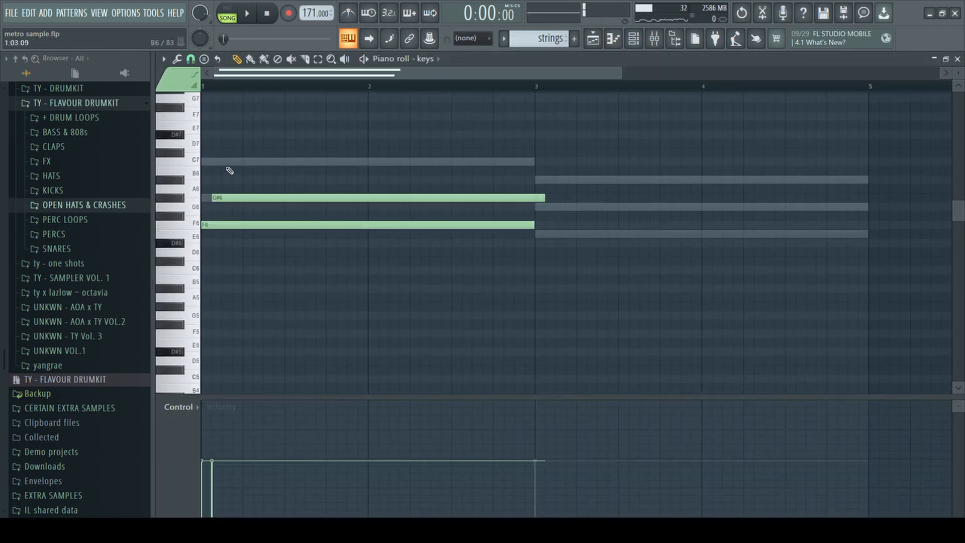
left_click(225, 160)
left_click(229, 22)
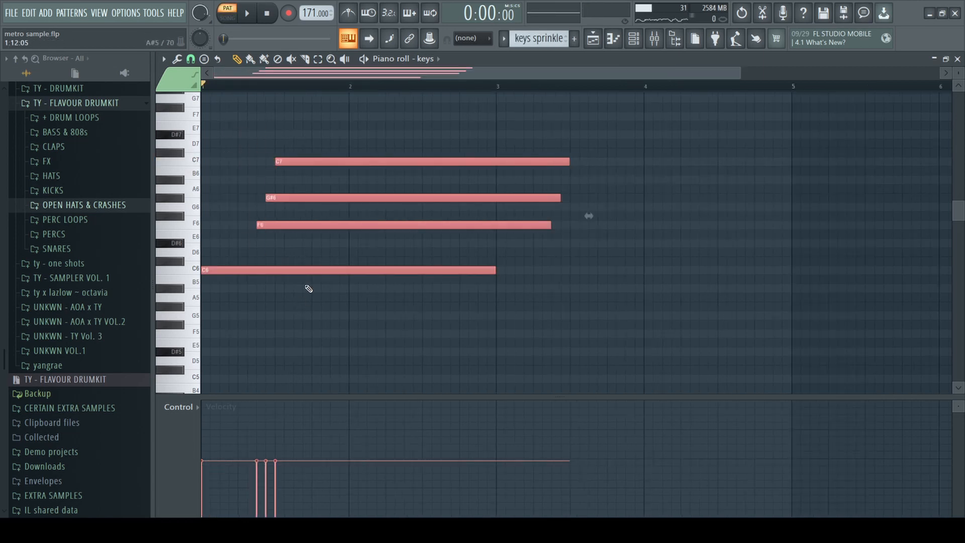
Duplicate the four keys notes one octave lower and delete the overlapping original C6 note.
left_click_drag(306, 269, 305, 377, "shift")
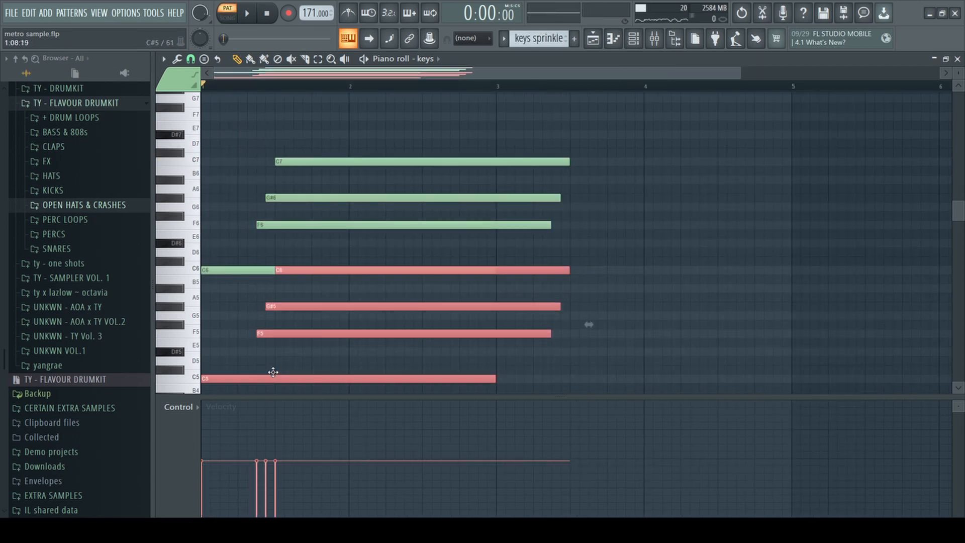
right_click(237, 270)
Stagger the note starts into an upward strum of F5, G#5, C6, F6, G#6 and C7 after the opening C5, checking by playback.
scroll(261, 236, "down", 2)
left_click_drag(311, 184, 291, 287, "ctrl")
scroll(242, 295, "up", 3)
left_click_drag(369, 216, 300, 211)
scroll(300, 211, "down", 3)
key("space")
left_click_drag(279, 296, 301, 98, "ctrl")
scroll(292, 264, "up", 1)
key("space")
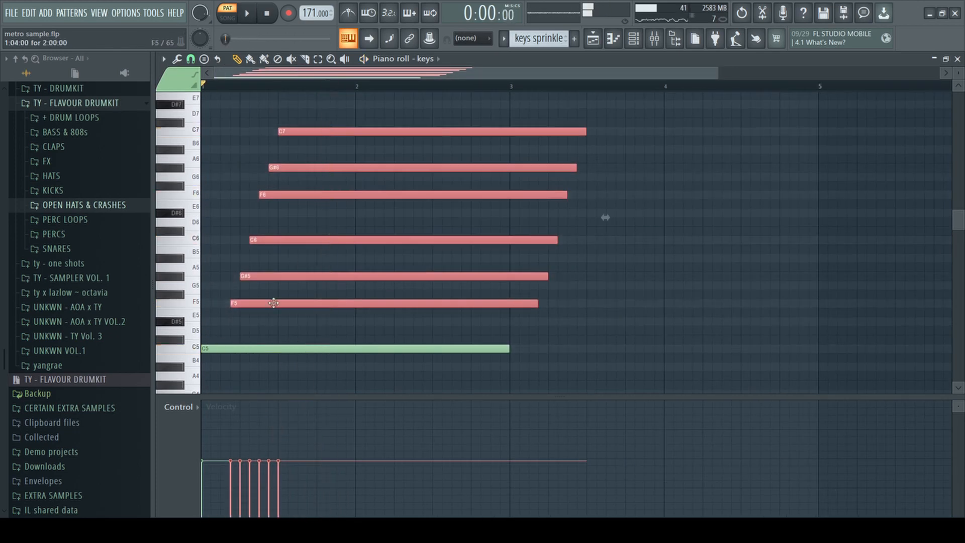
Ramp the velocities of the six strummed notes upward from F5 to C7 and play the pattern back.
left_click_drag(230, 497, 280, 467)
key("space")
key("space")
key("space")
left_click(309, 334)
scroll(311, 352, "down", 2)
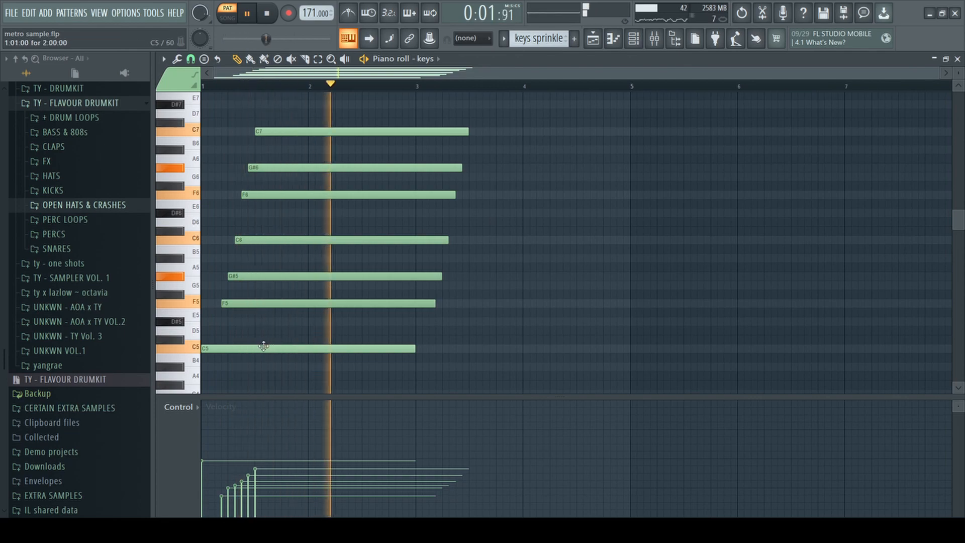
Select the six strummed notes from F5 to C7 and shorten them together so C7 ends just before bar 3.
key("space")
mouse_move(457, 111)
left_mouse_down("ctrl")
mouse_move(408, 352)
mouse_move(462, 96)
left_mouse_up("ctrl")
key("space")
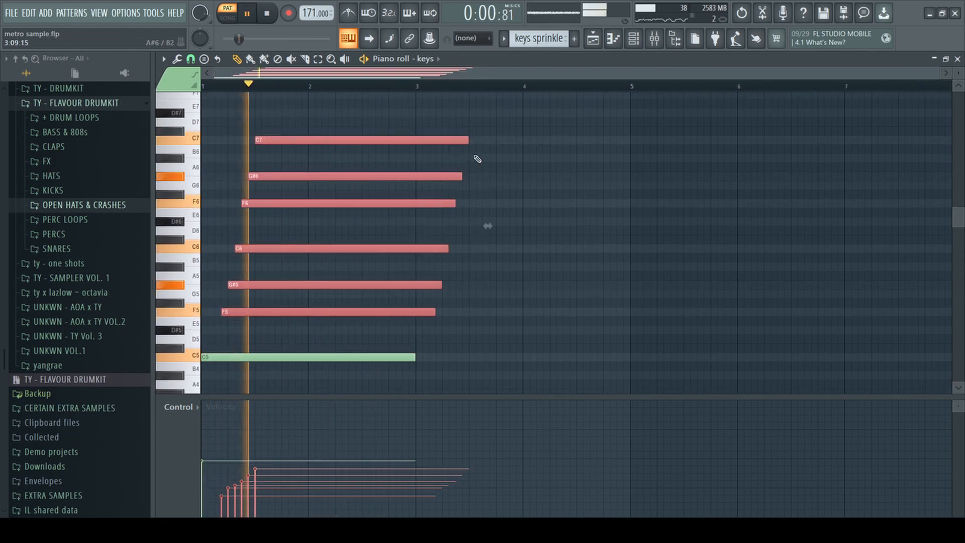
left_click_drag(469, 139, 410, 141)
Draw a second chord from bar 3 with a two-bar A#4 note and staggered E5, G5 and A#5 notes above it.
left_click(416, 316)
scroll(413, 309, "down", 2)
left_click(418, 320)
key("space")
left_click(430, 257)
left_click_drag(429, 259, 431, 267)
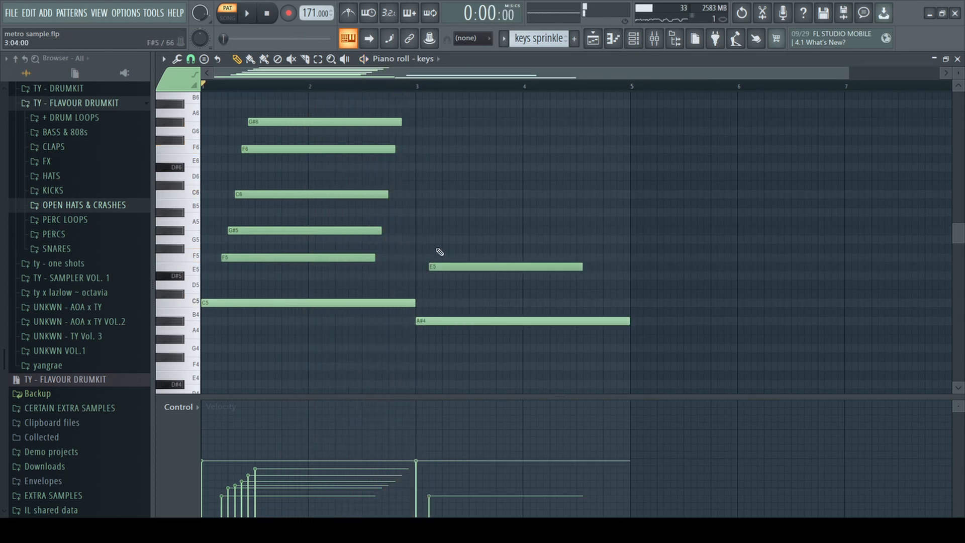
left_click(437, 239)
left_click_drag(444, 206, 447, 217)
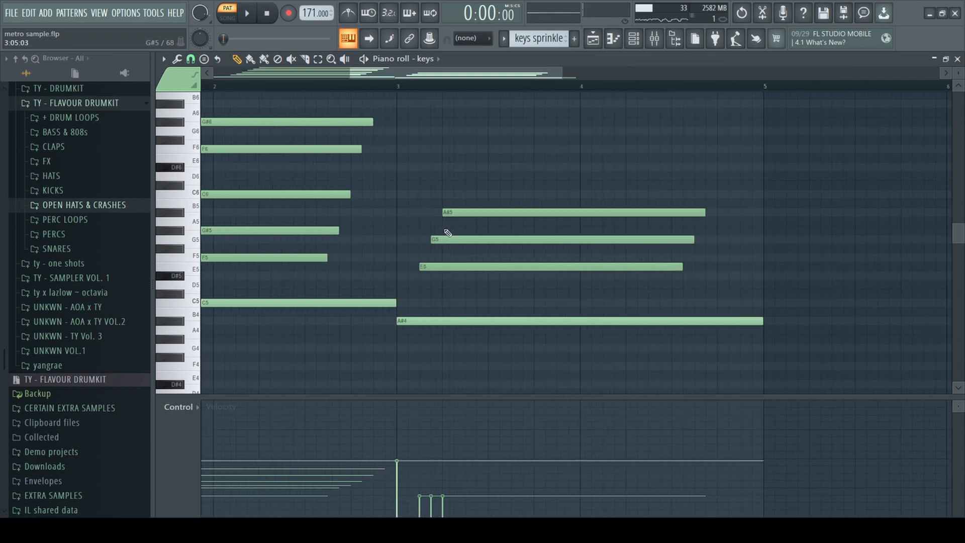
Place the keys sprinkle pattern on Track 10 and route its keys channel to mixer track 12 as keys sprinkle.
left_click(595, 354)
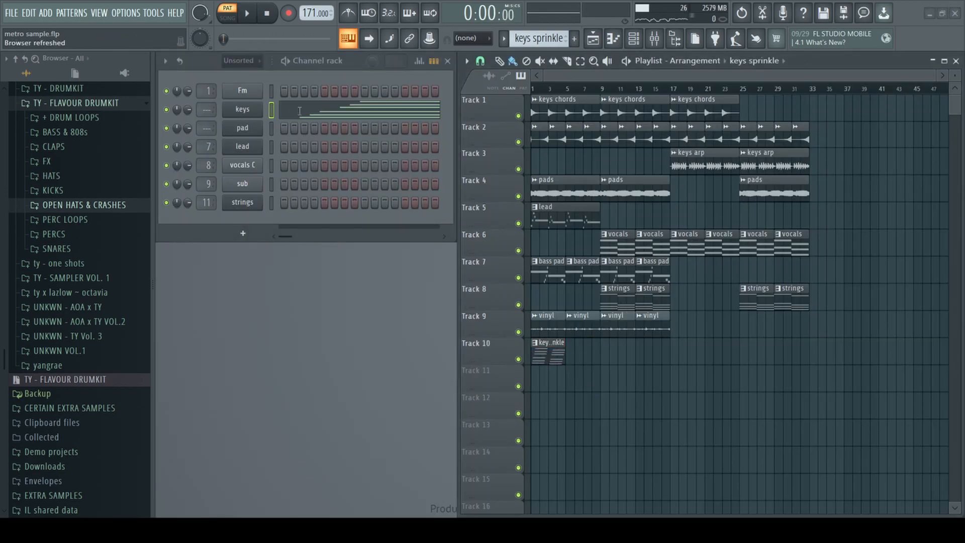
key("ctrl+l")
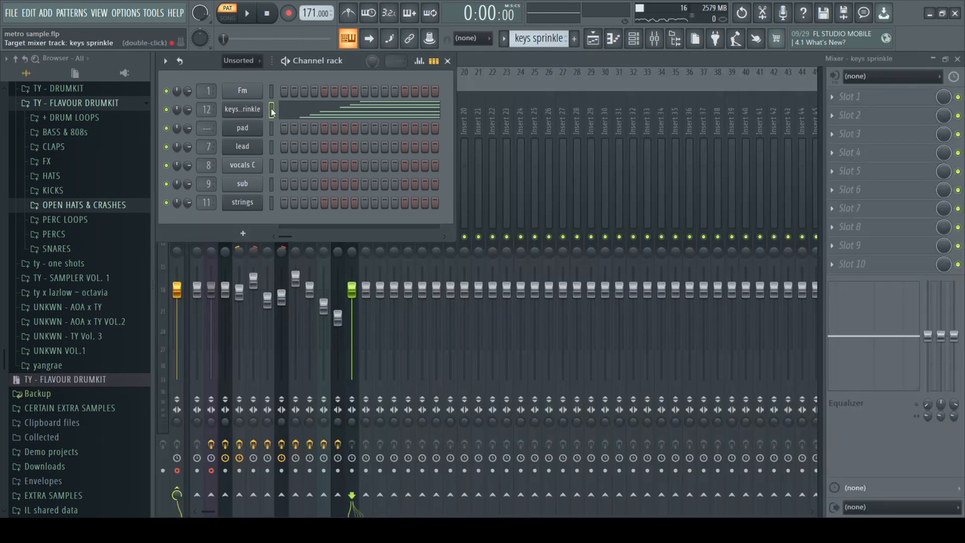
key("F6")
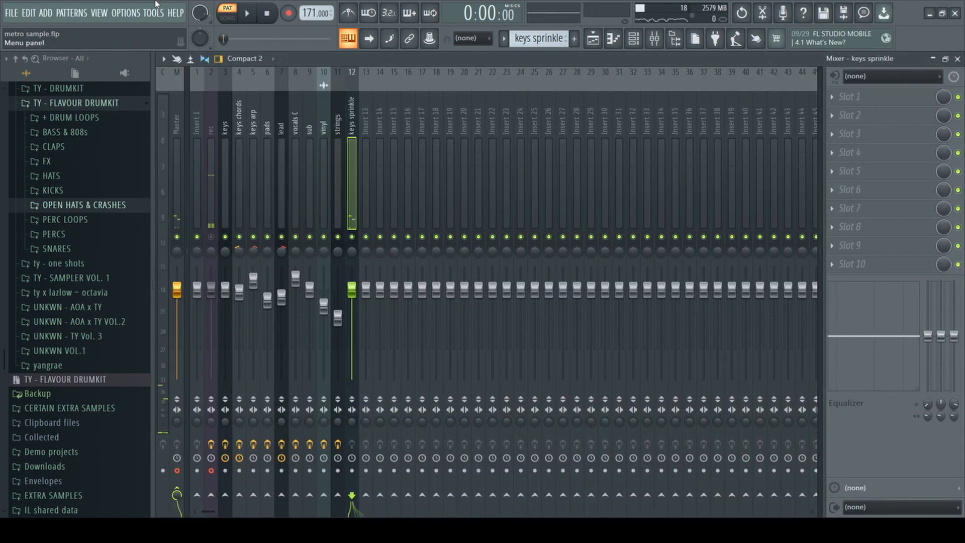
Add Fruity parametric EQ 2 to the keys sprinkle track with the 20Hz + 18kHz cut preset and set its high pass to about 217 Hz.
key("space")
left_click(590, 139)
left_click(590, 138)
left_click(590, 139)
left_click(589, 138)
key("space")
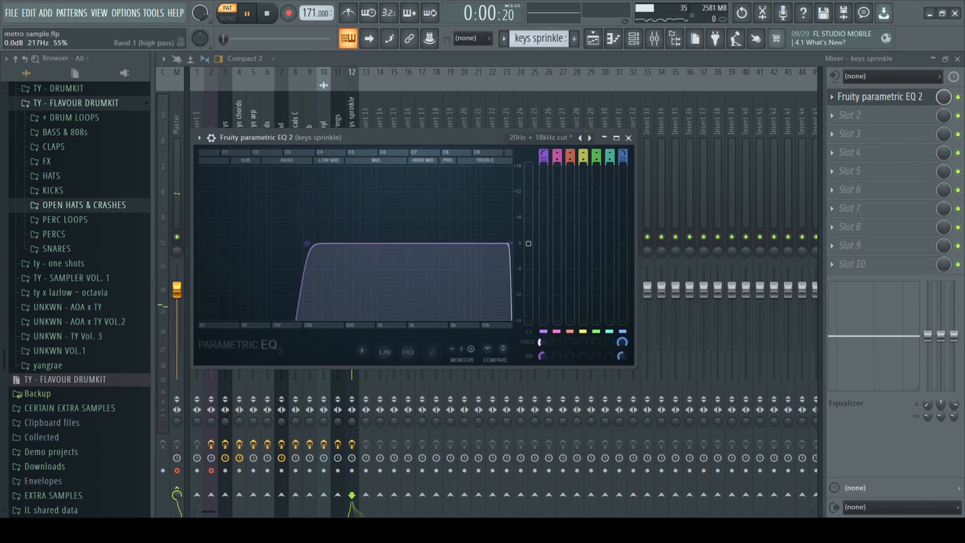
key("space")
key("Escape")
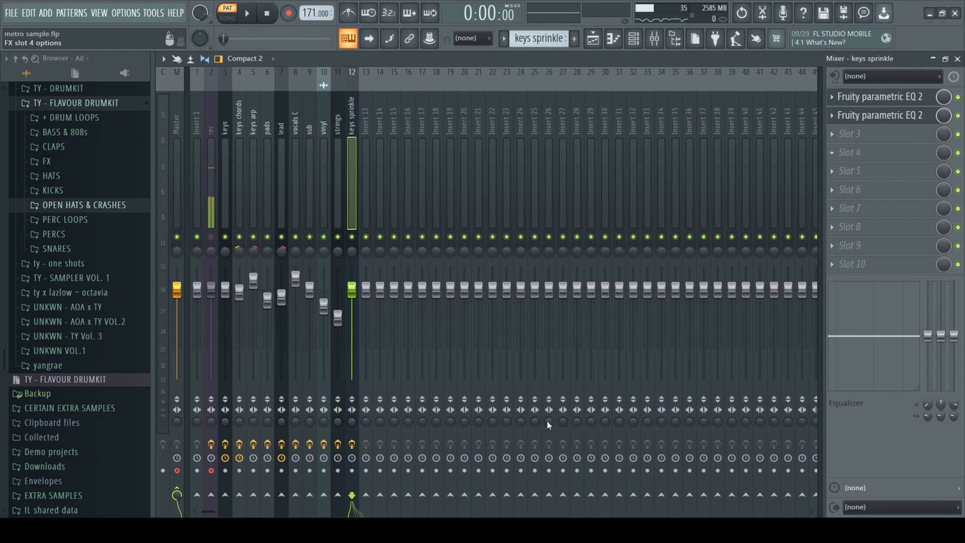
Add the Reels tape effect with hiss and motor at 0% and ValhallaDelay to the keys sprinkle track, checking by playback.
key("space")
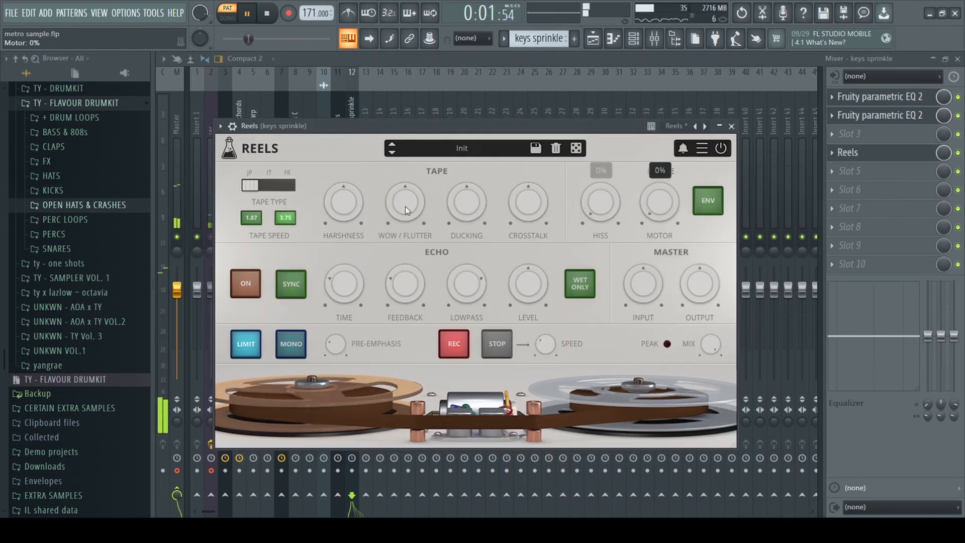
key("space")
key("Escape")
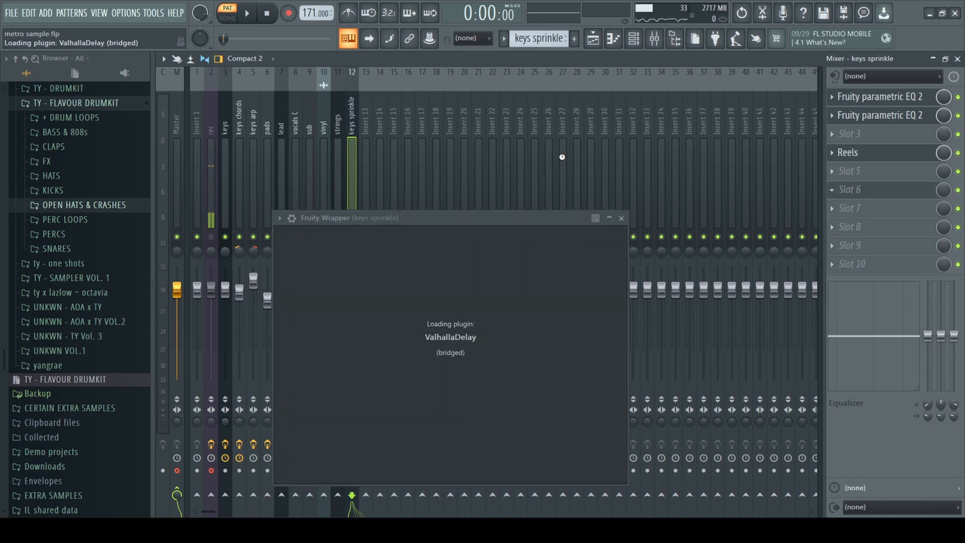
key("space")
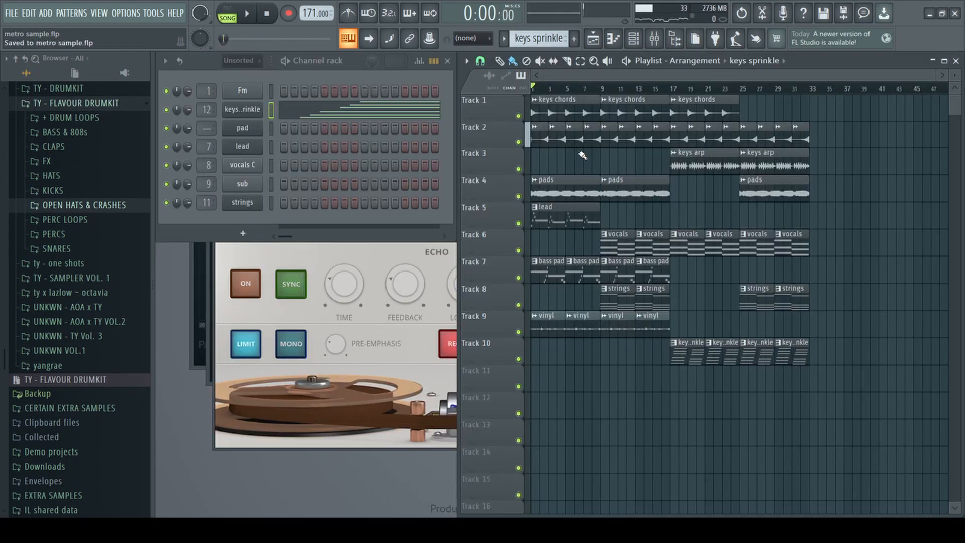
Show all channels in the channel rack, and unsolo the lead on Track 5 for full song playback.
left_click(241, 60)
left_click(236, 72)
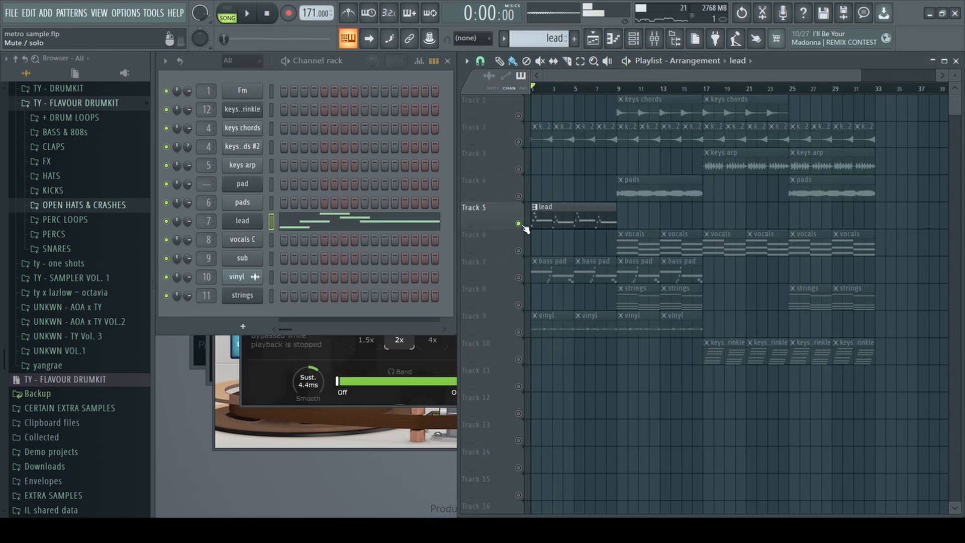
right_click(519, 223)
key("space")
Save the project while the song plays and check the track levels in the mixer.
scroll(513, 189, "up", 4)
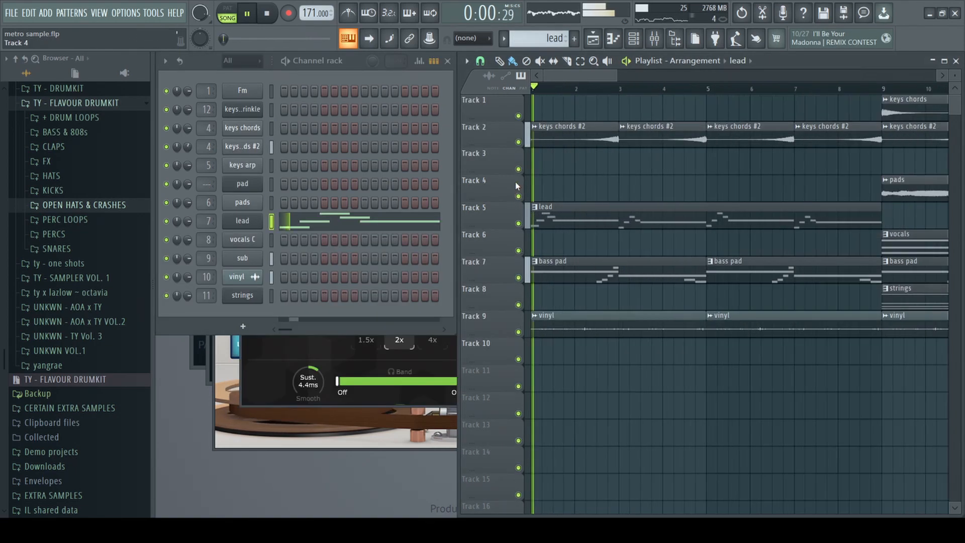
scroll(551, 184, "down", 3)
key("ctrl+s")
left_click(654, 38)
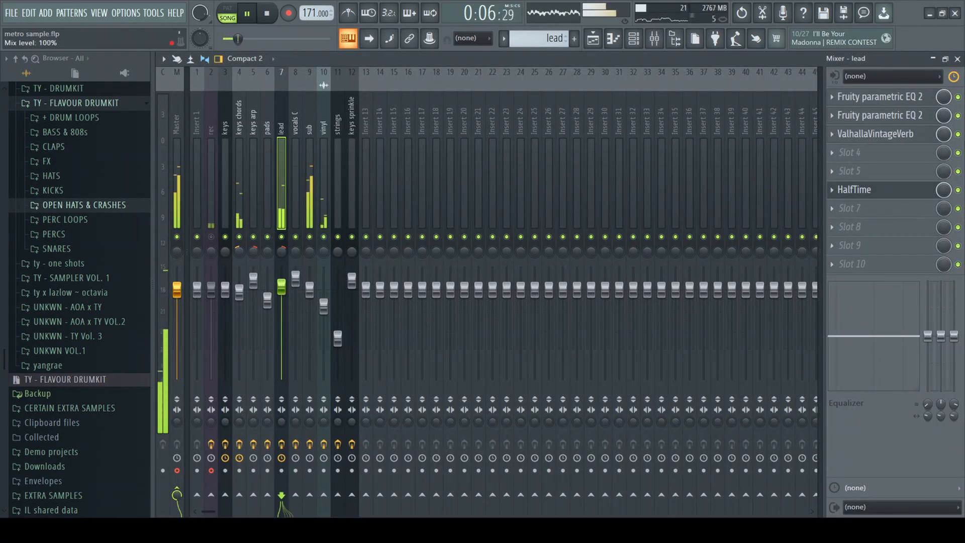
left_click(957, 61)
Follow the playing arrangement from the lead intro into the section at bar 9, and save the project again.
scroll(665, 204, "up", 4)
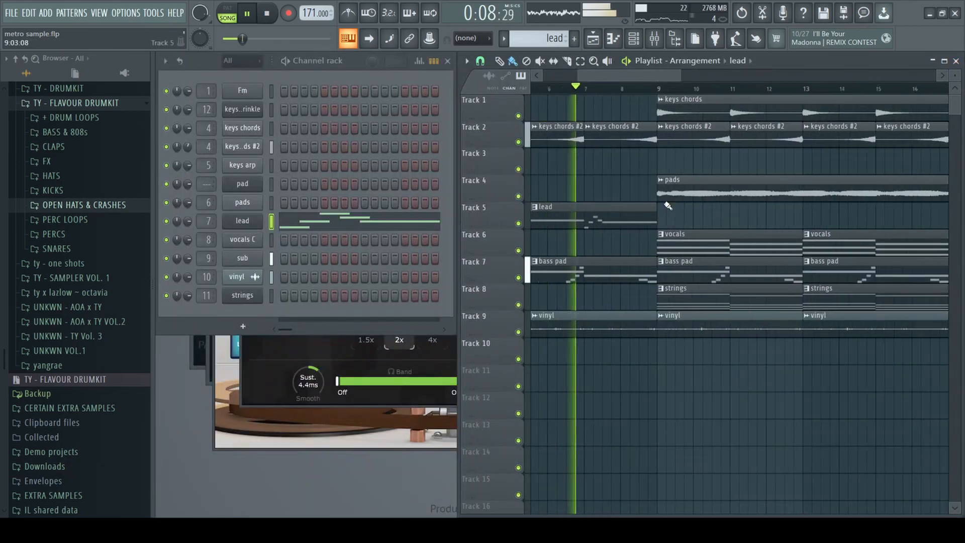
scroll(664, 201, "down", 5)
scroll(642, 202, "up", 4)
scroll(641, 205, "down", 4)
scroll(649, 212, "up", 3)
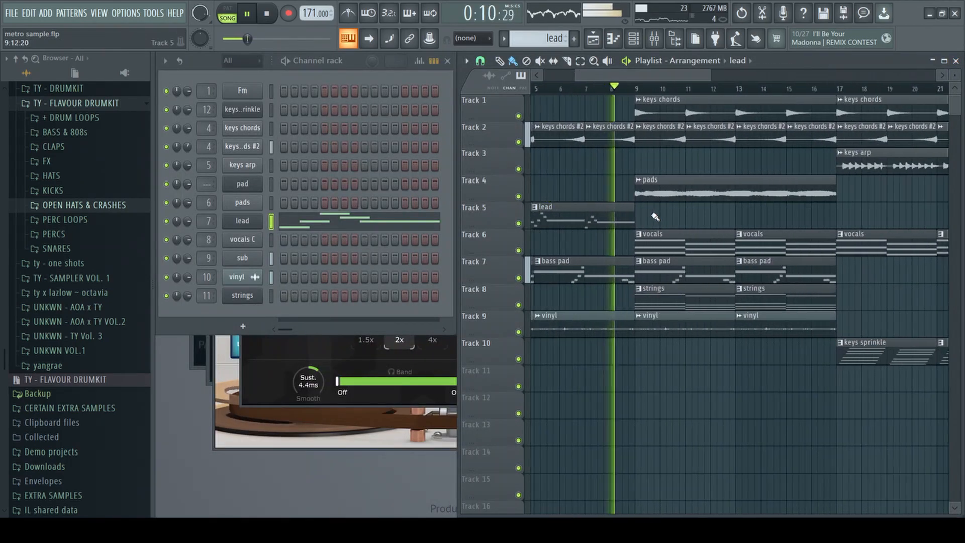
scroll(654, 216, "down", 2)
scroll(655, 216, "up", 2)
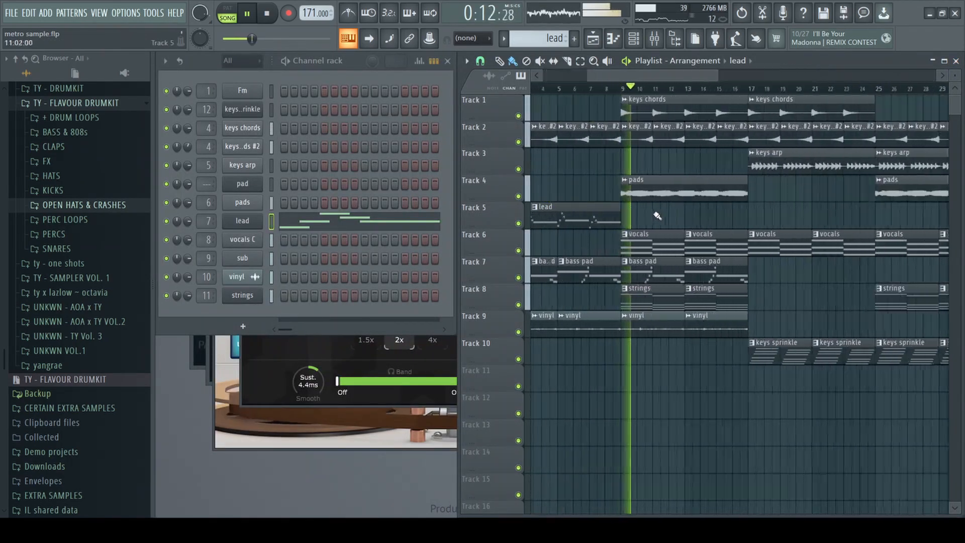
scroll(654, 216, "down", 6)
key("ctrl+s")
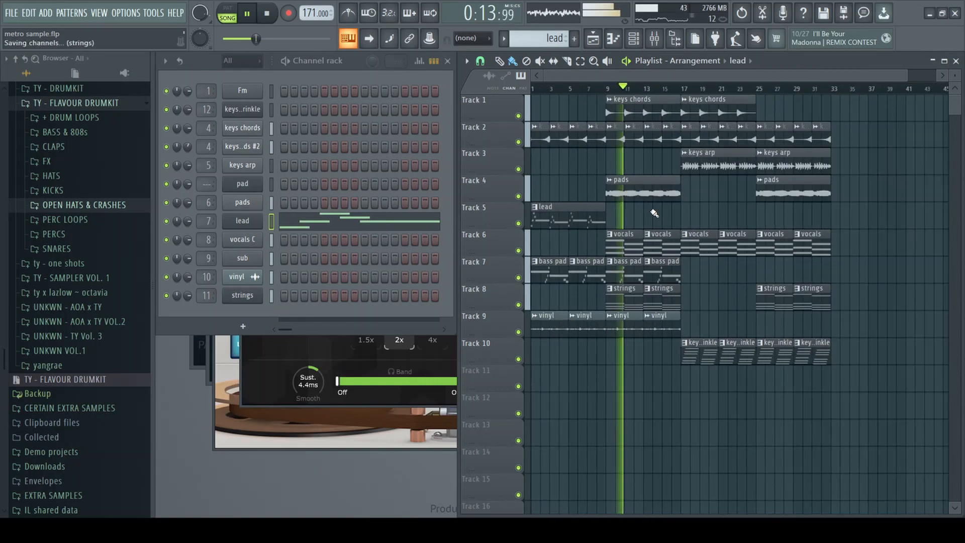
Listen through the vocals, bass pad and strings section and on into the keys arp and keys sprinkle section.
scroll(655, 214, "down", 2)
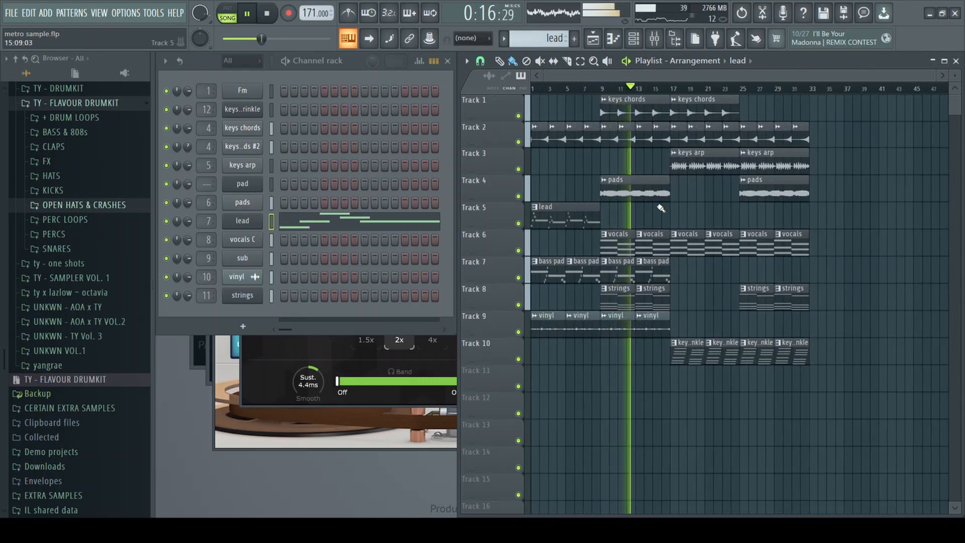
scroll(643, 243, "up", 5)
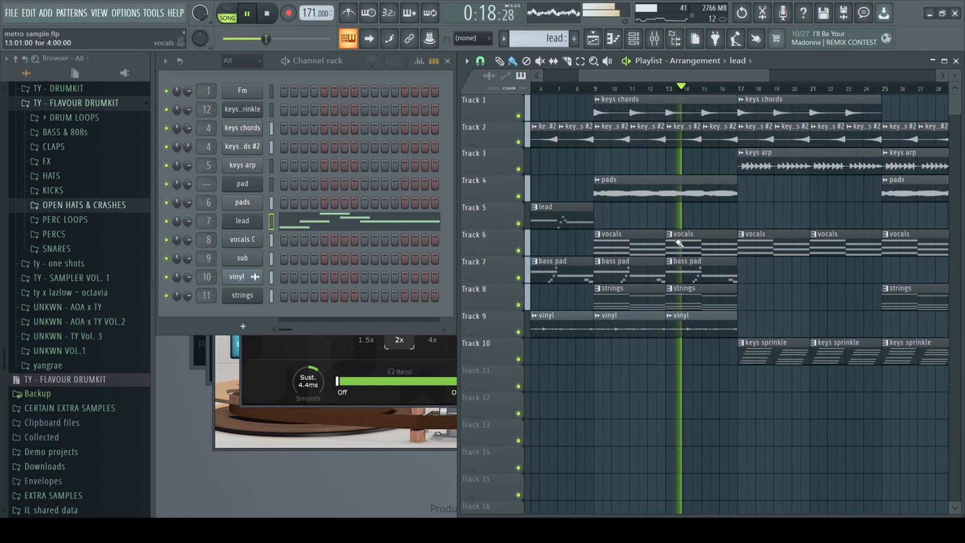
scroll(681, 230, "down", 5)
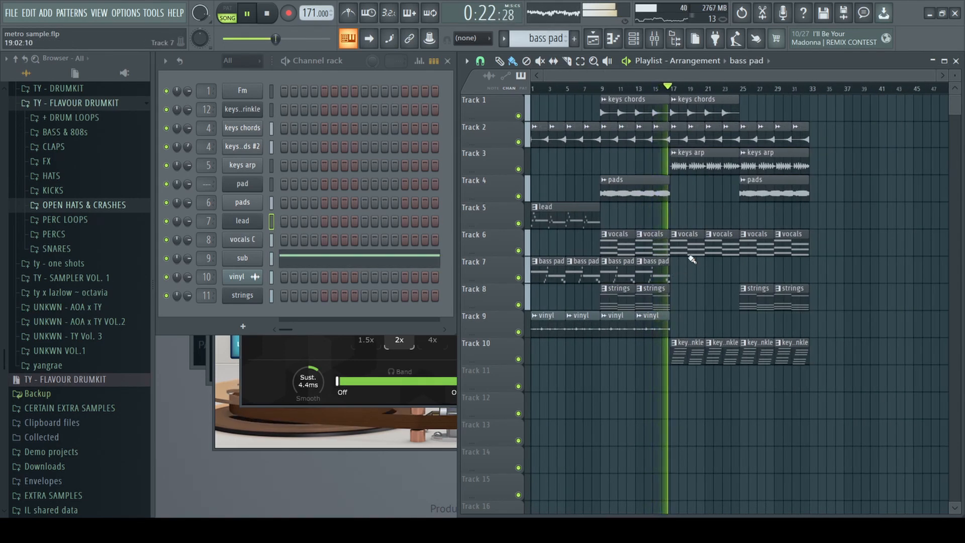
scroll(688, 257, "up", 5)
scroll(692, 259, "down", 4)
scroll(668, 265, "up", 4)
scroll(662, 266, "down", 5)
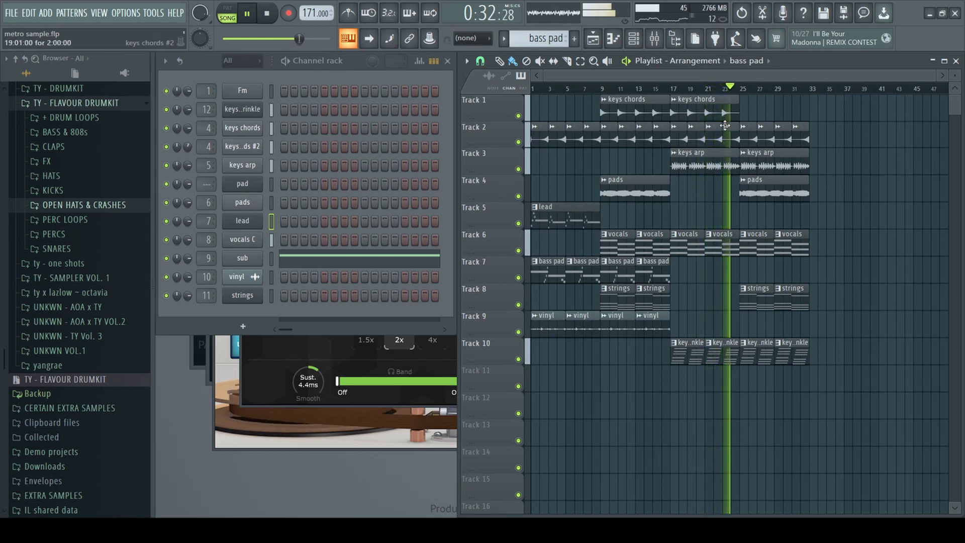
Place a keys chords #2 clip at bar 47 on Track 2 and stop playback after the arrangement ends.
left_click_drag(809, 140, 938, 132)
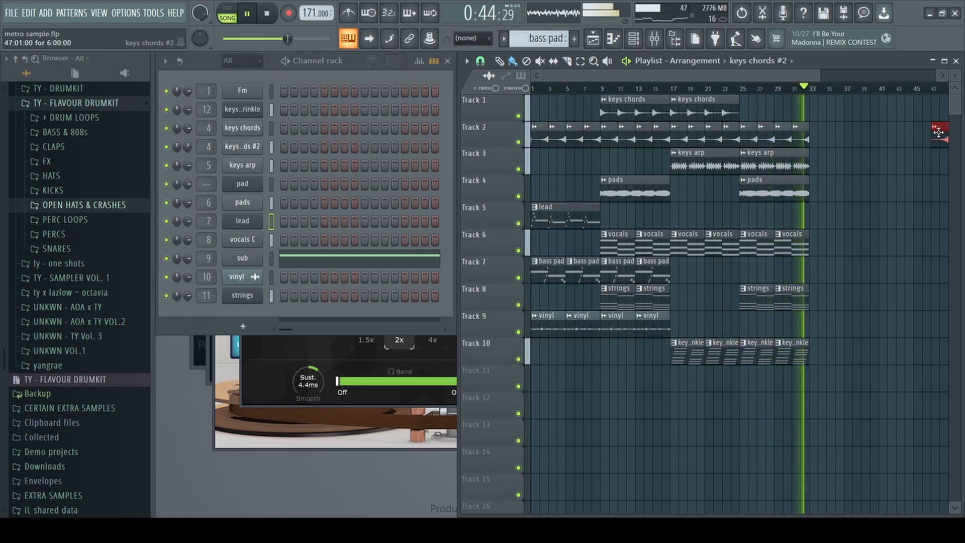
key("space")
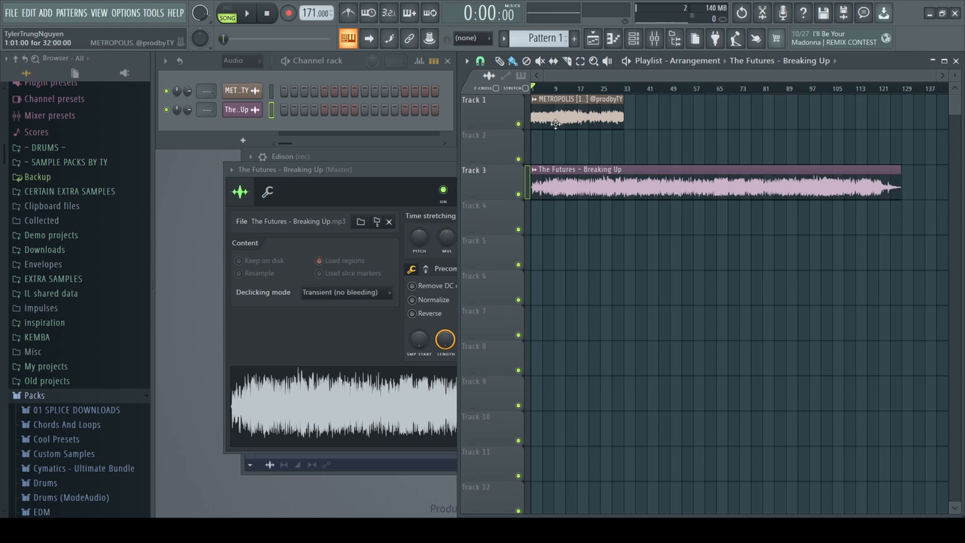
Solo the METROPOLIS sample on Track 1 in the comparison project.
scroll(561, 118, "up", 4)
right_click(518, 124)
scroll(570, 92, "down", 3)
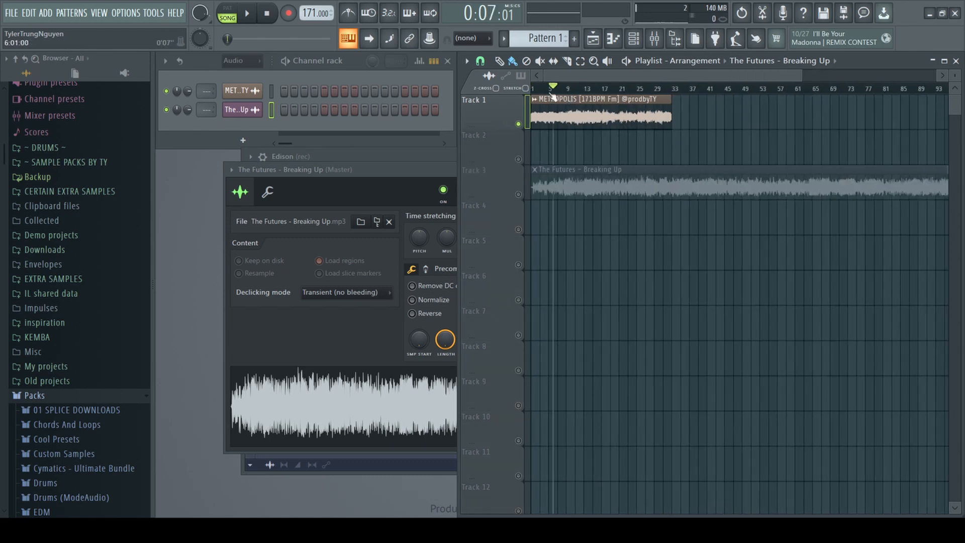
scroll(599, 91, "down", 2)
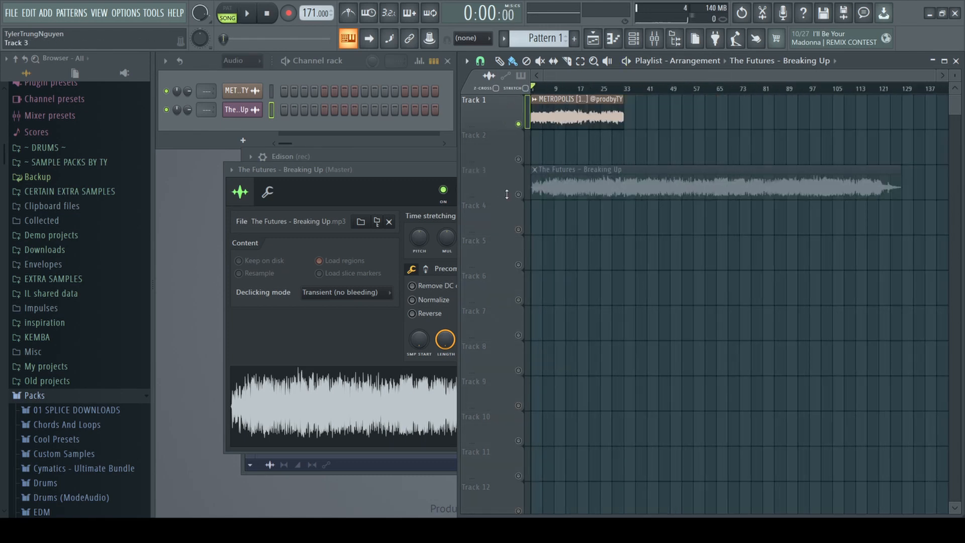
Solo The Futures - Breaking Up on Track 3 and examine its waveform.
right_click(518, 194)
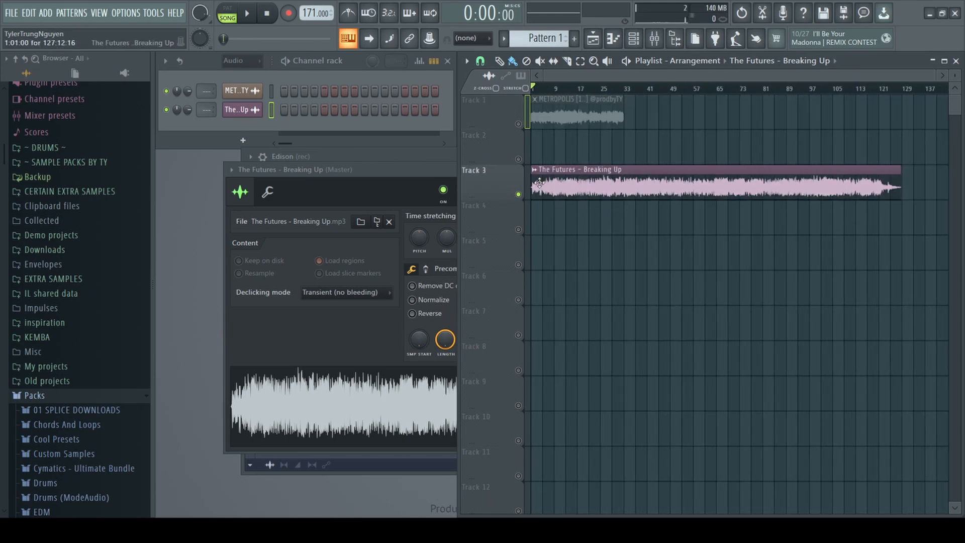
scroll(582, 187, "up", 2)
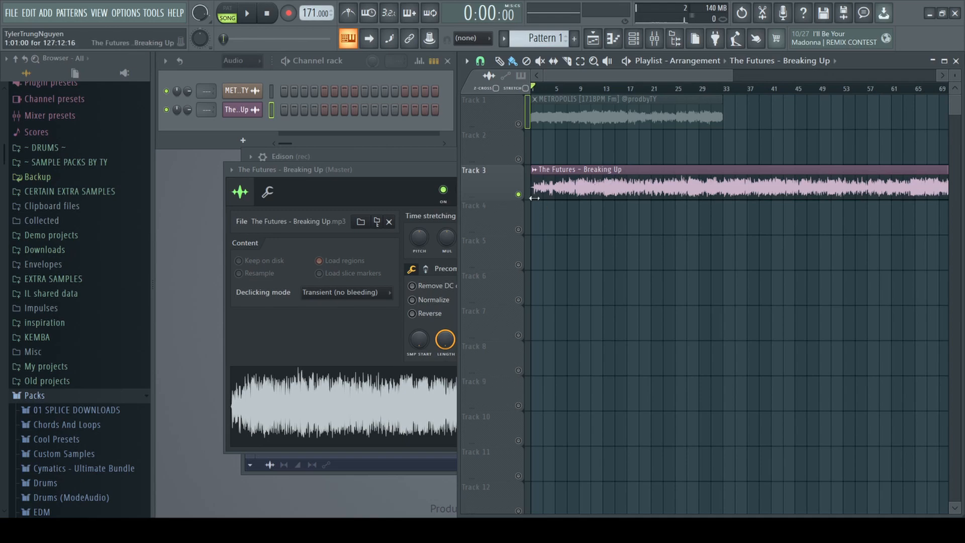
scroll(547, 213, "down", 1)
scroll(625, 222, "up", 4)
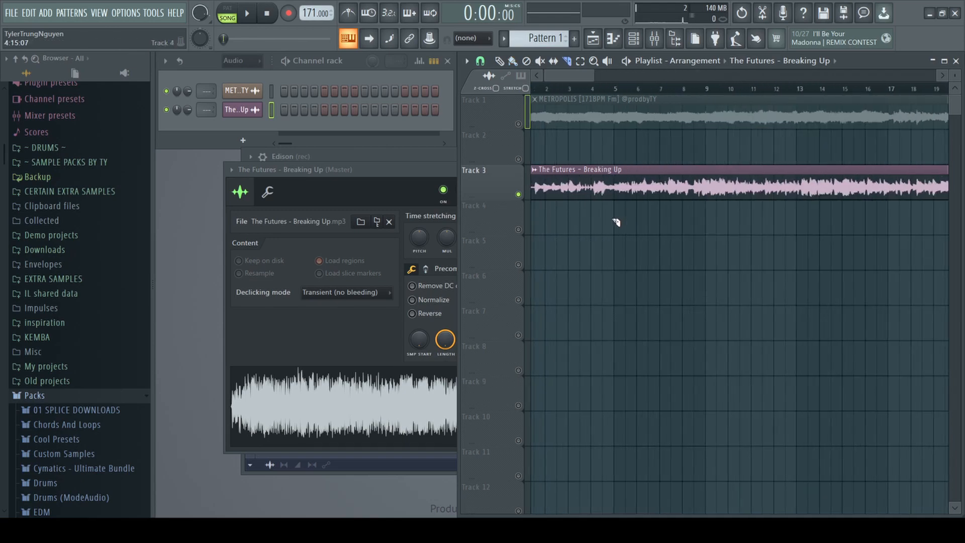
scroll(617, 222, "down", 2)
scroll(616, 185, "down", 3)
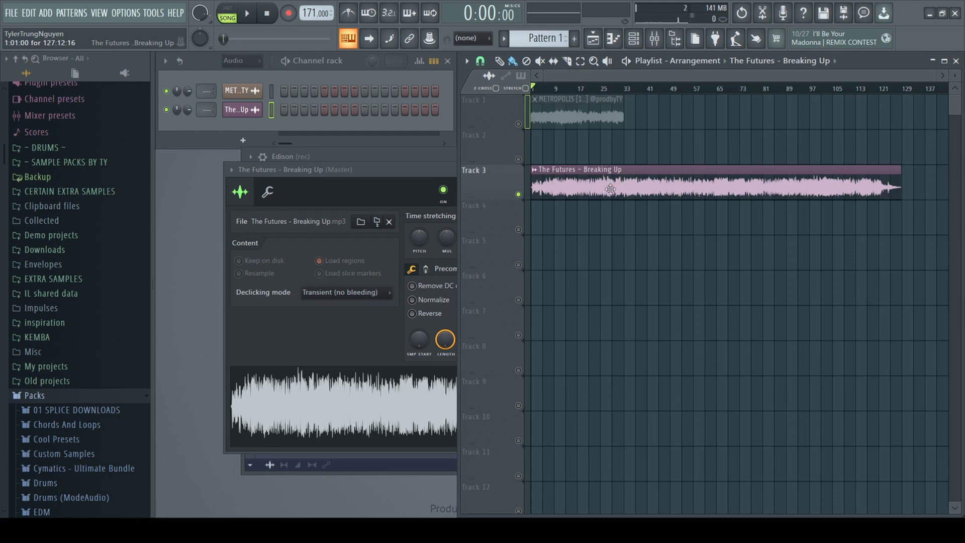
scroll(588, 169, "up", 3)
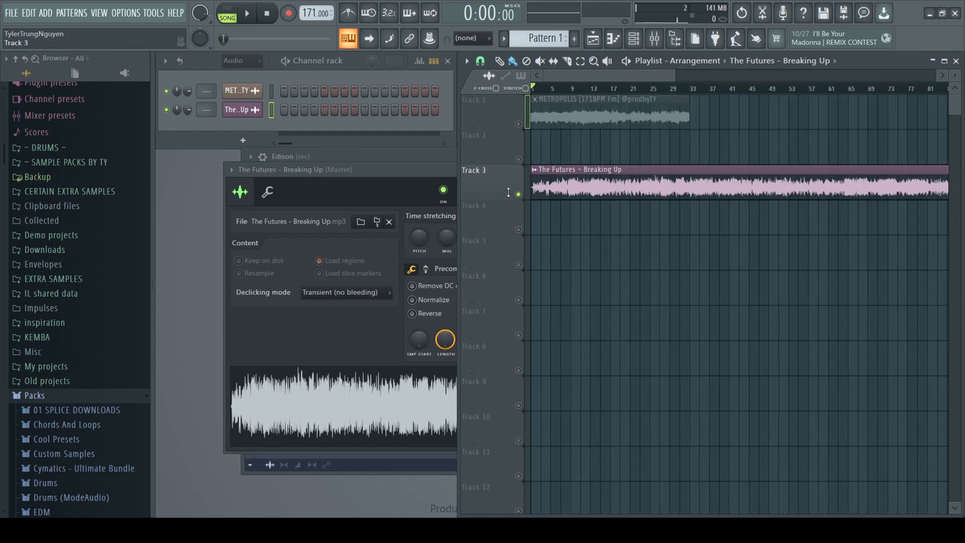
Inspect the time-stretching settings of The Futures - Breaking Up clip and open the METROPOLIS clip's settings.
double_click(588, 169)
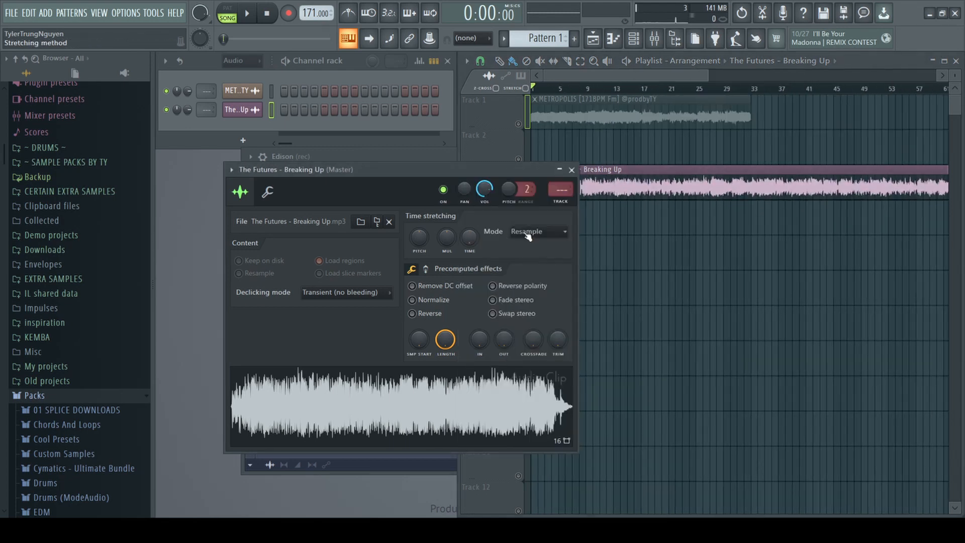
left_click(670, 210)
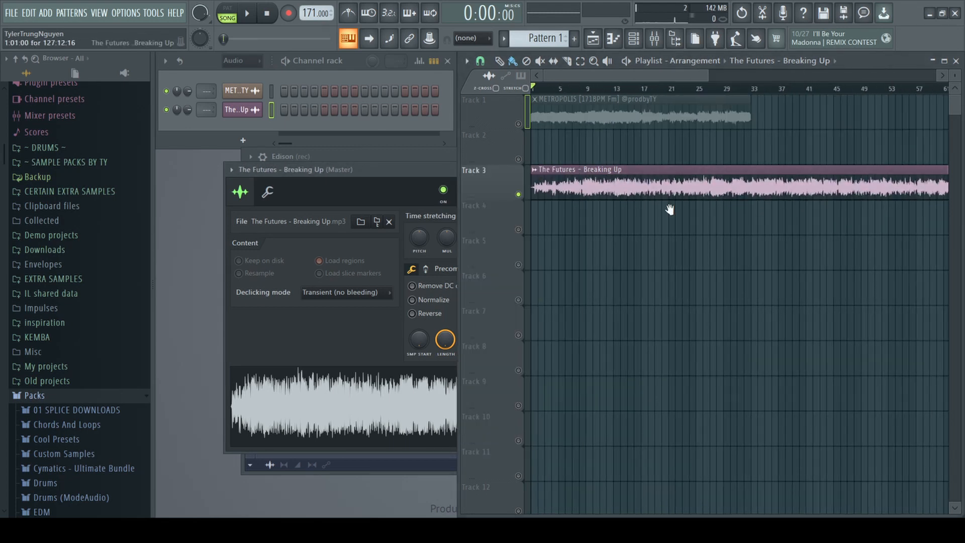
double_click(624, 127)
Time-stretch The Futures - Breaking Up clip on Track 3 shorter so it ends at about bar 72.
left_click(623, 187)
scroll(539, 101, "down", 3)
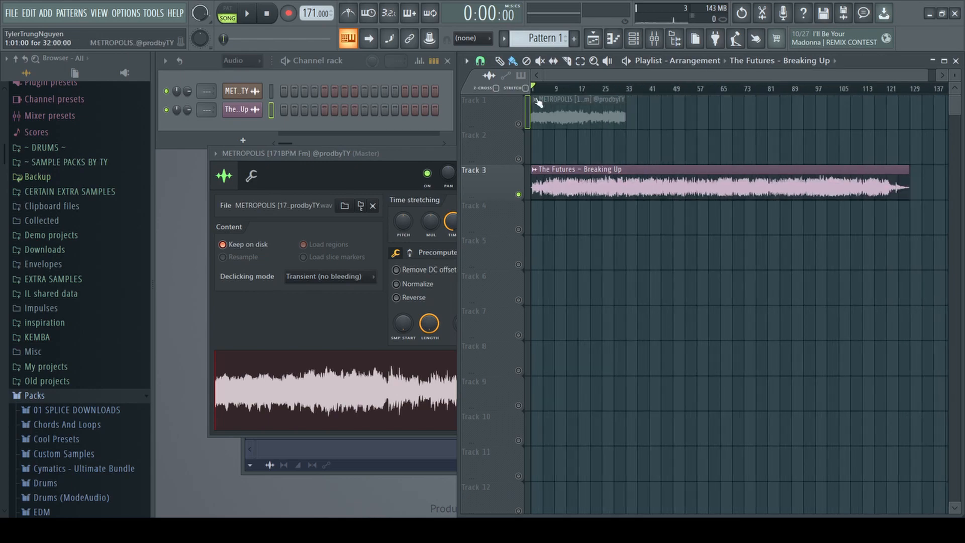
left_click_drag(916, 194, 769, 204)
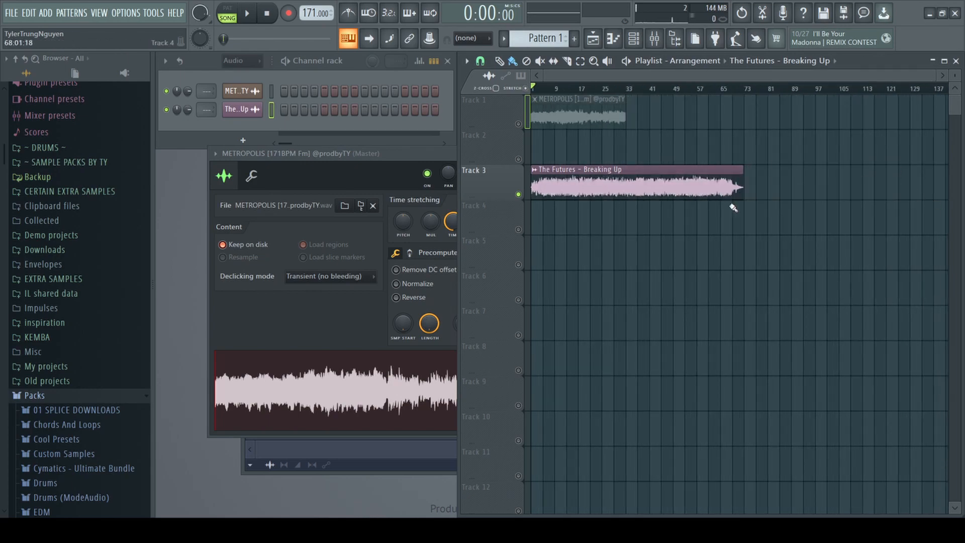
Slice The Futures - Breaking Up clip on Track 3 at about bar 11 and play the section that follows.
scroll(585, 187, "up", 5)
double_click(596, 190)
left_click(646, 195)
scroll(631, 179, "down", 2)
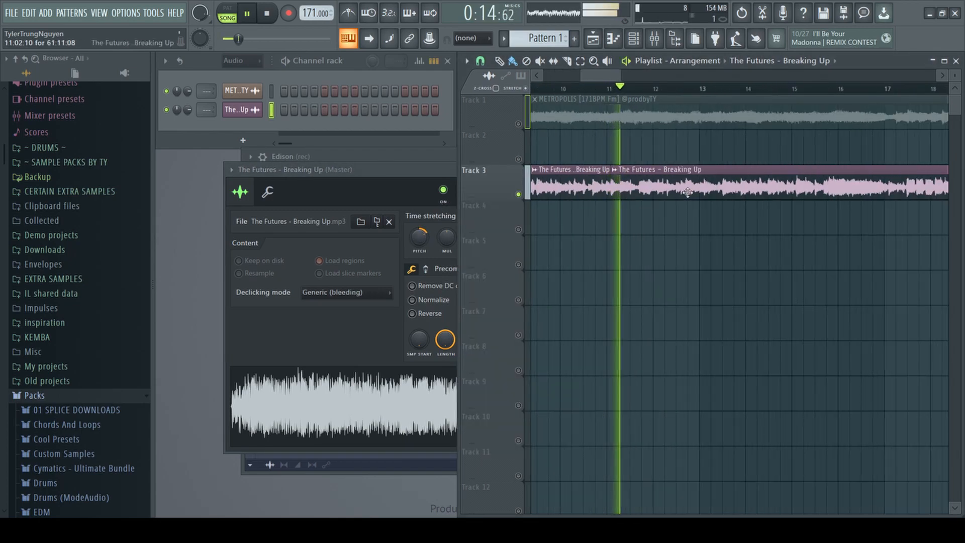
scroll(660, 211, "down", 2)
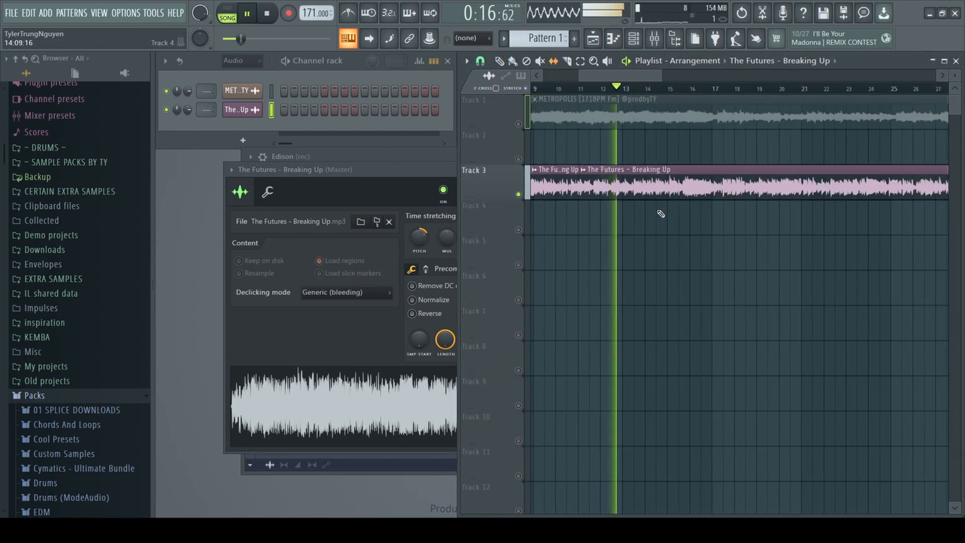
scroll(672, 201, "up", 3)
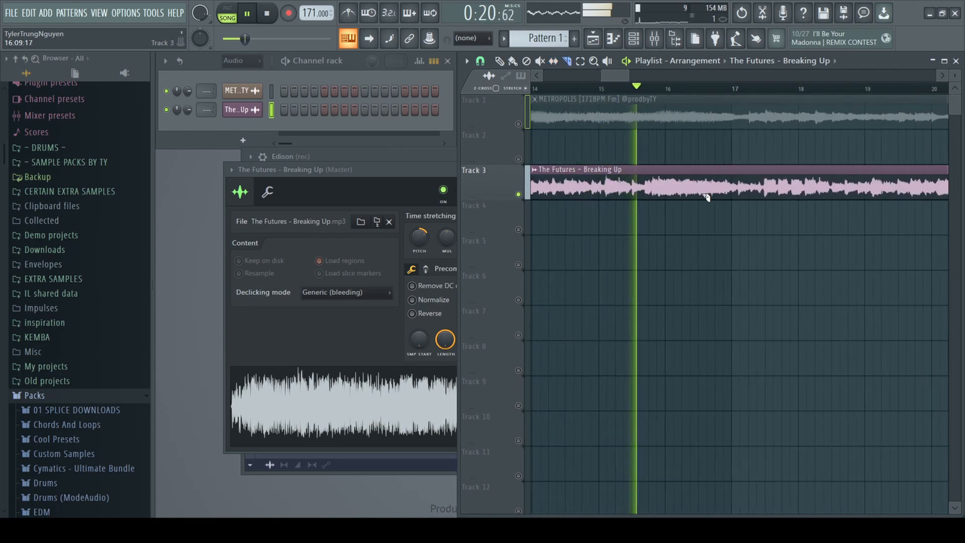
scroll(700, 200, "up", 2)
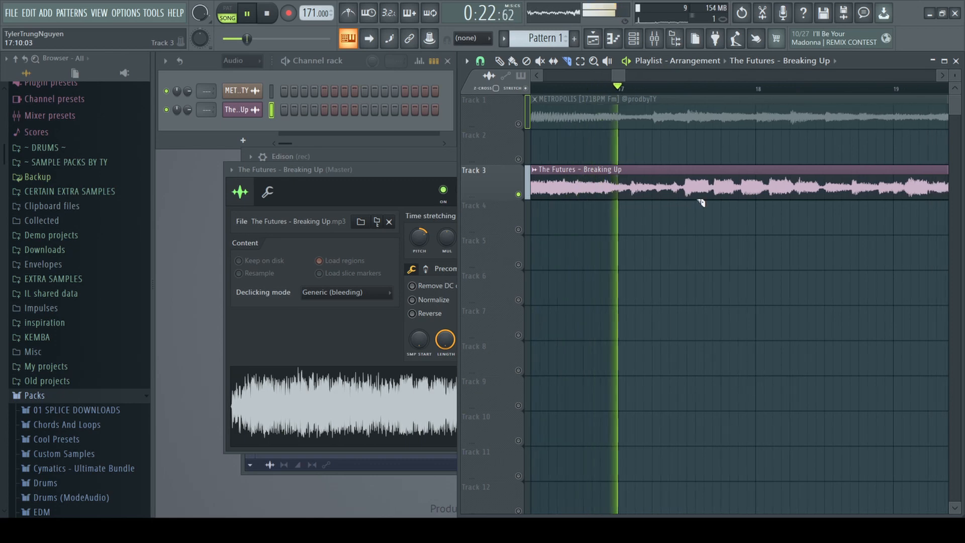
Stop playback and slice The Futures - Breaking Up clip on Track 3 at about bar 17.5.
key("space")
scroll(699, 199, "up", 5)
left_click_drag(673, 166, 674, 199)
scroll(677, 200, "down", 5)
key("b")
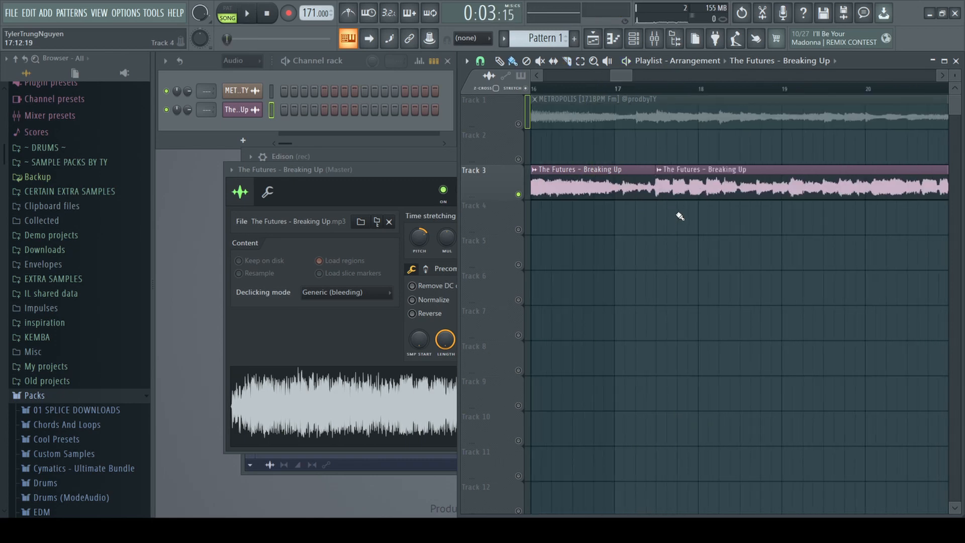
Spread the sliced song segments apart on Track 3, starting the middle one near bar 19 and the remainder near bar 36.
scroll(679, 217, "down", 5)
scroll(533, 194, "up", 5)
scroll(583, 184, "down", 5)
left_click_drag(688, 182, 829, 183)
key("ctrl+z")
left_click_drag(688, 182, 848, 183)
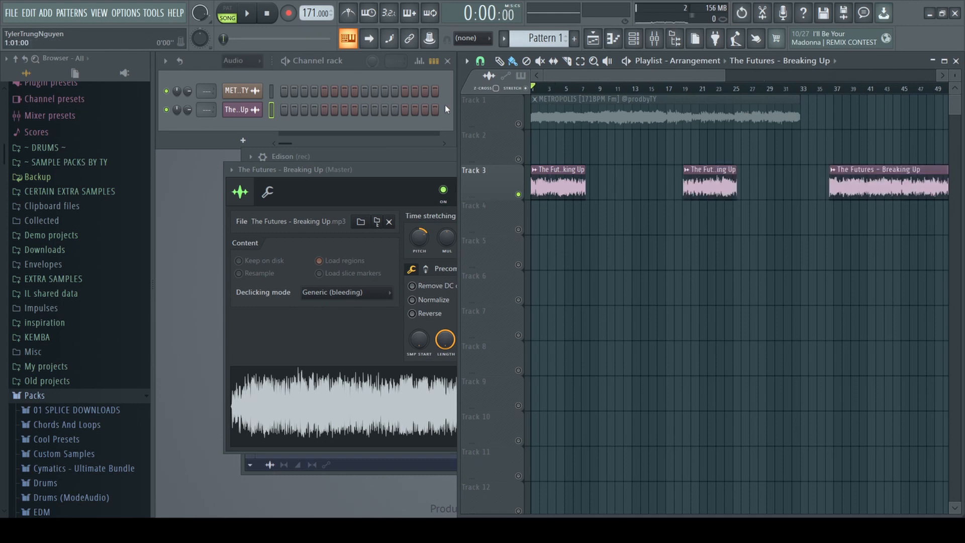
Time-stretch the first The Futures - Breaking Up segment on Track 3 to span 8 bars, ending at bar 9.
scroll(513, 99, "up", 4)
scroll(716, 199, "up", 4)
left_click_drag(652, 185, 770, 185)
scroll(773, 187, "up", 6)
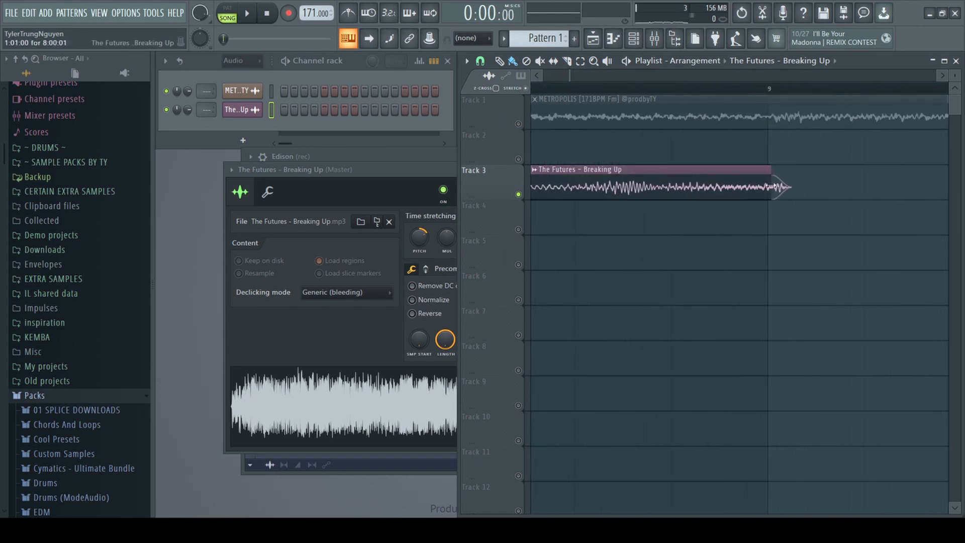
scroll(777, 188, "down", 12)
Solo the METROPOLIS sample on Track 1 and open its clip settings.
right_click(519, 125)
scroll(232, 59, "up", 1)
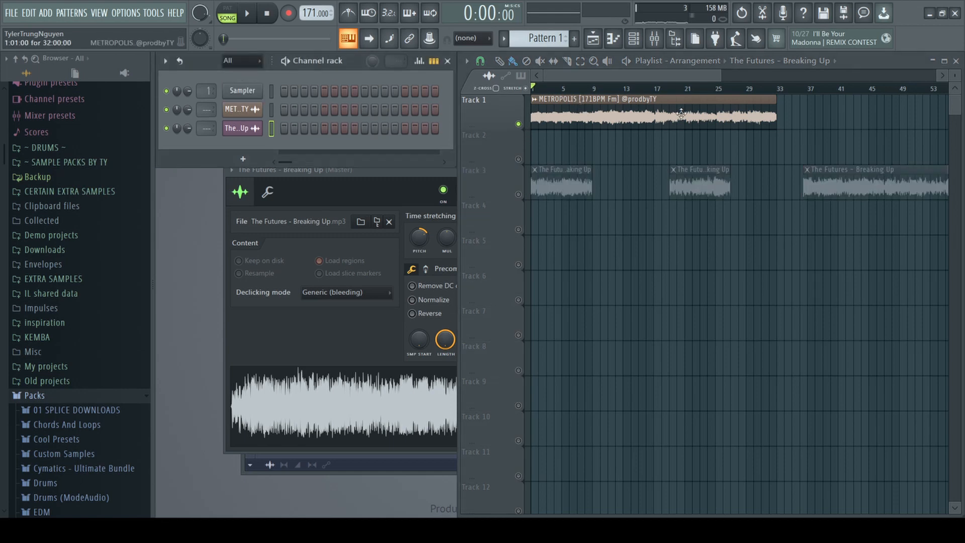
double_click(683, 115)
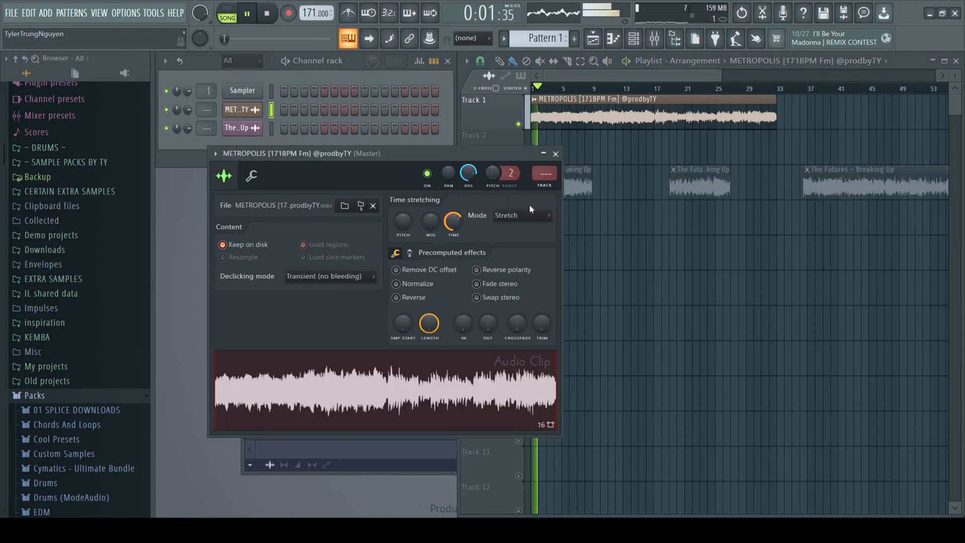
Play METROPOLIS from about bar 17 and reset its time-stretching pitch shift to 0 cents.
left_click(654, 89)
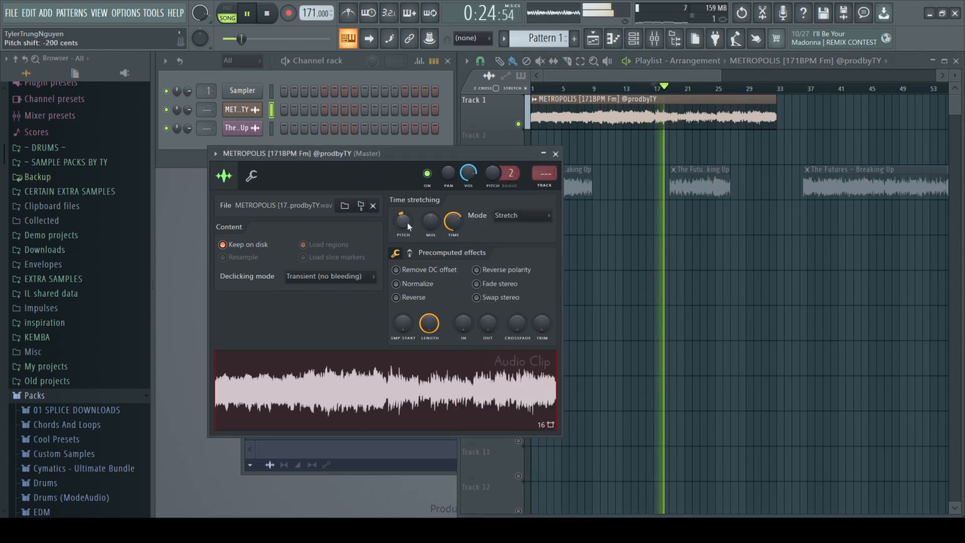
left_click_drag(404, 222, 404, 231)
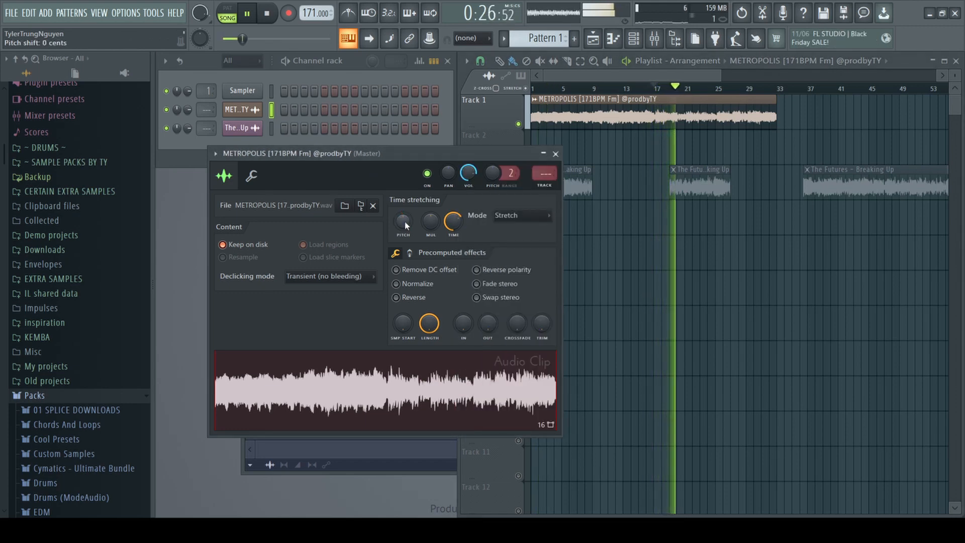
left_click(523, 116)
key("space")
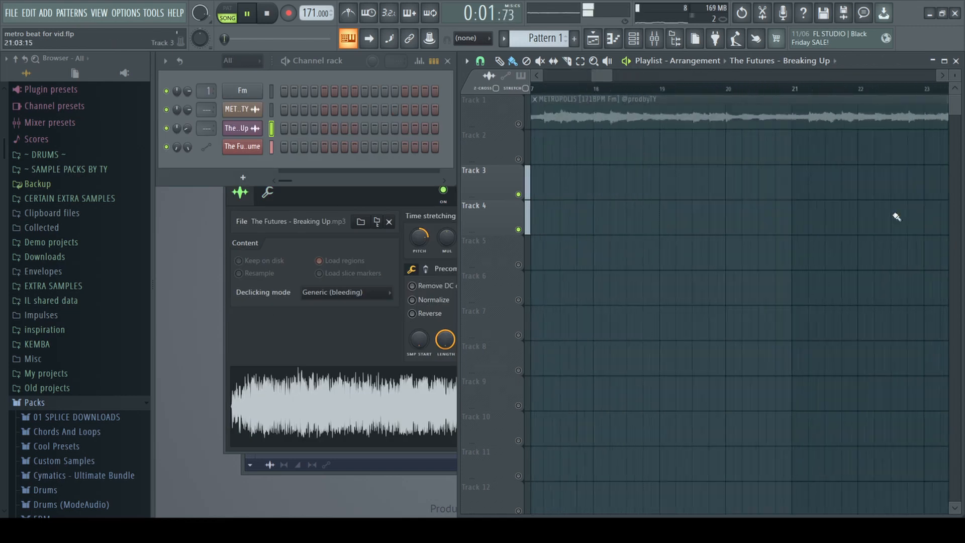
Trim the second The Futures - Breaking Up segment on Track 3 to end just before bar 17 and open its settings.
scroll(609, 146, "up", 3)
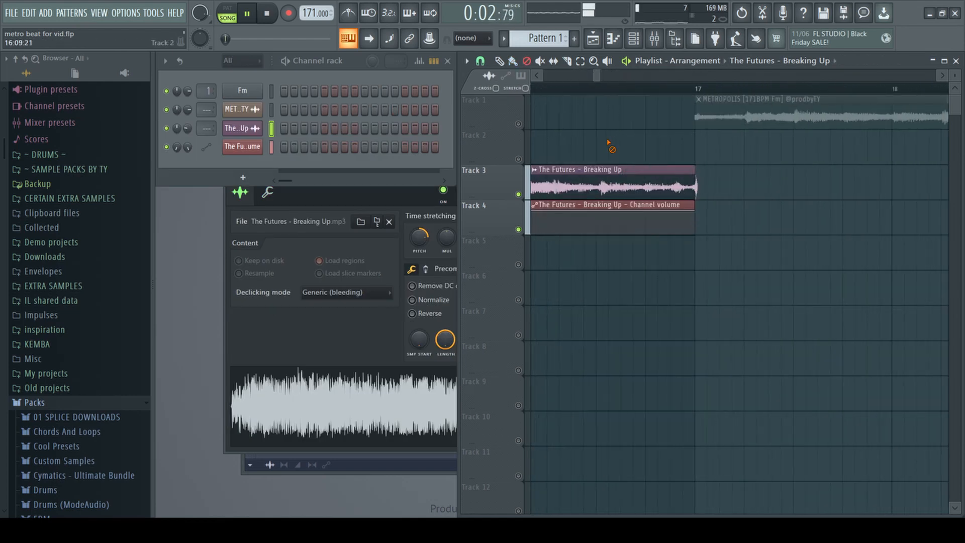
scroll(602, 193, "up", 3)
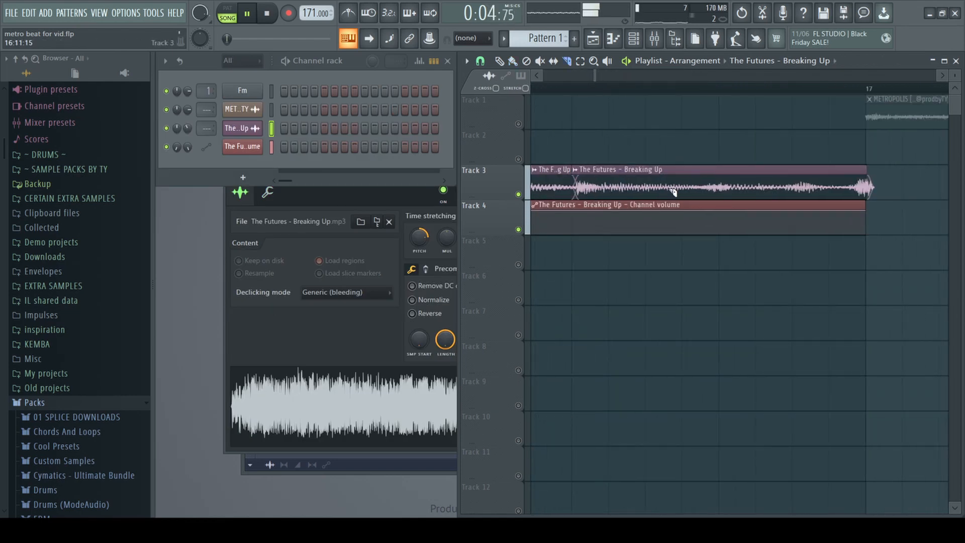
scroll(679, 192, "down", 4)
left_click(576, 187)
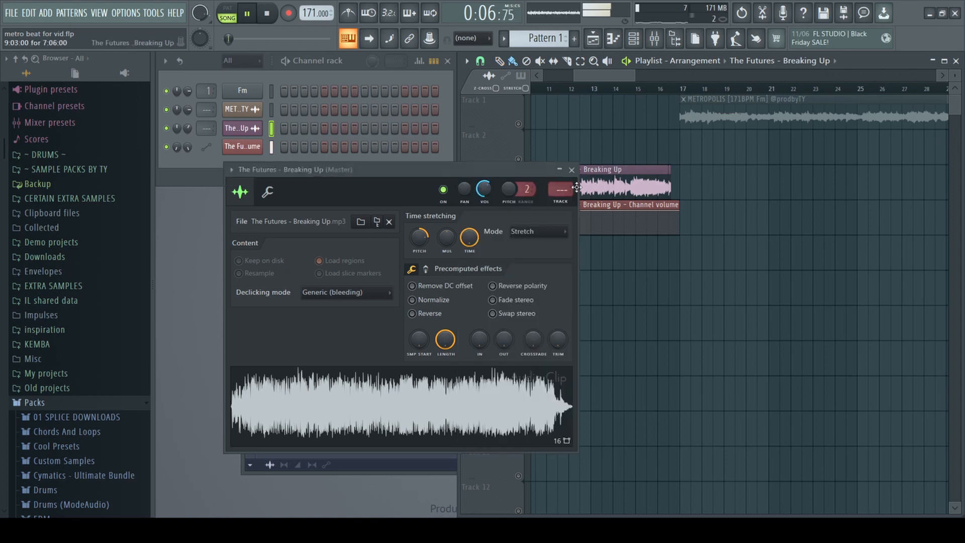
Lower the volume of The Futures - Breaking Up mixer track slightly and set the harshness in Reels to 37%.
key("F9")
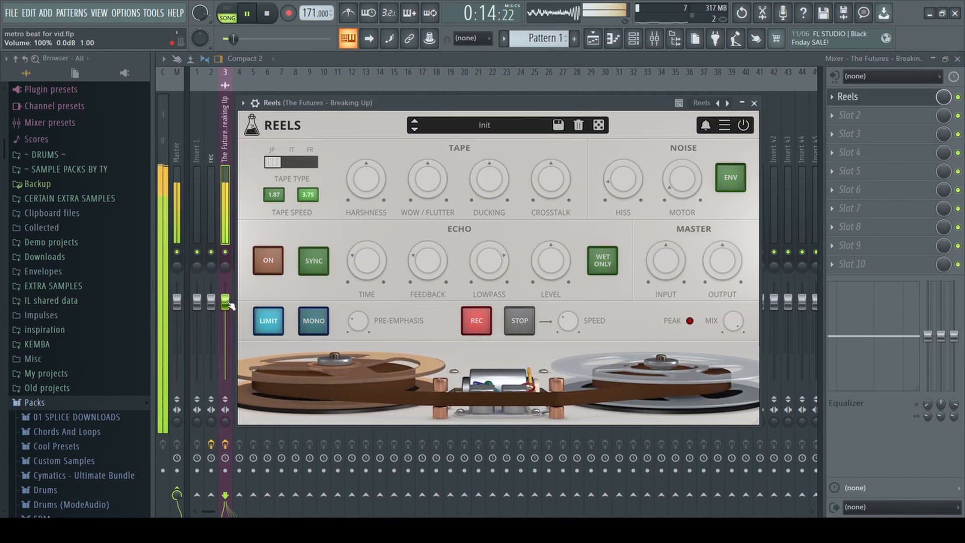
left_click_drag(234, 303, 233, 311)
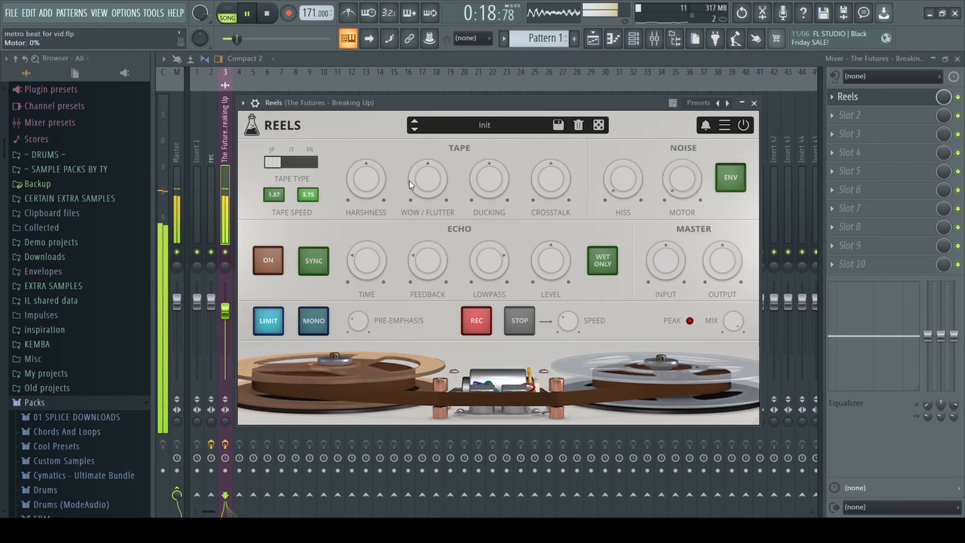
left_click_drag(379, 185, 364, 192)
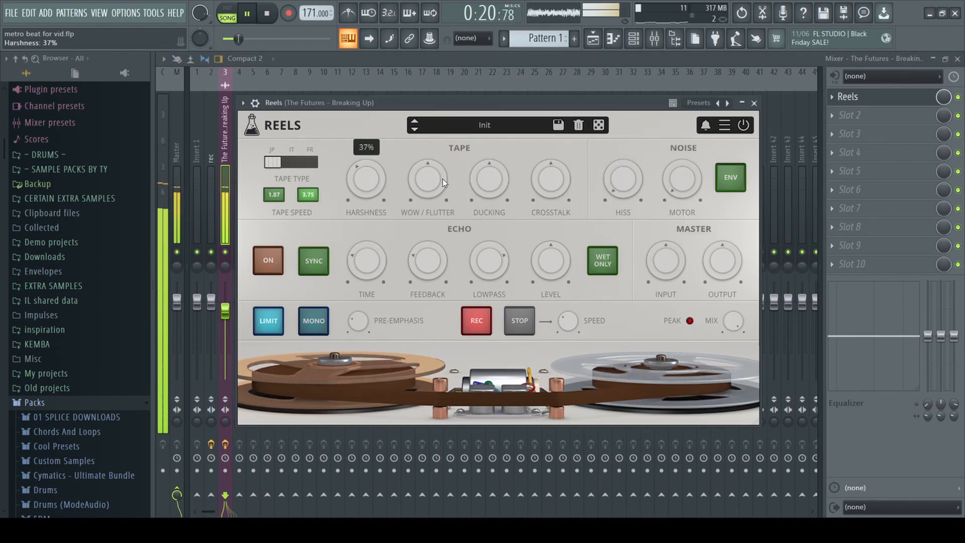
left_click(755, 102)
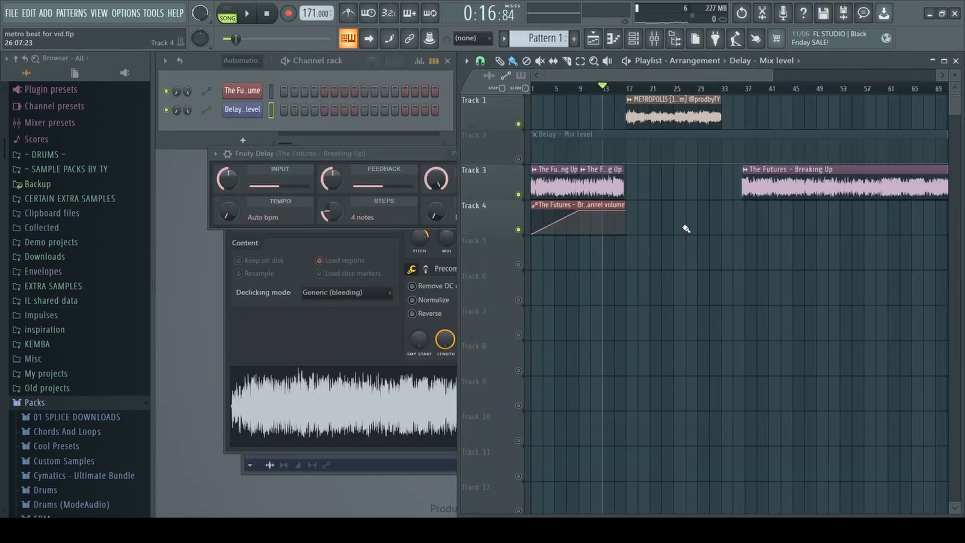
Shape the Delay - Mix level automation on Track 2 into a square step from bar 16 to bar 17 and play it.
left_click_drag(648, 158, 649, 169)
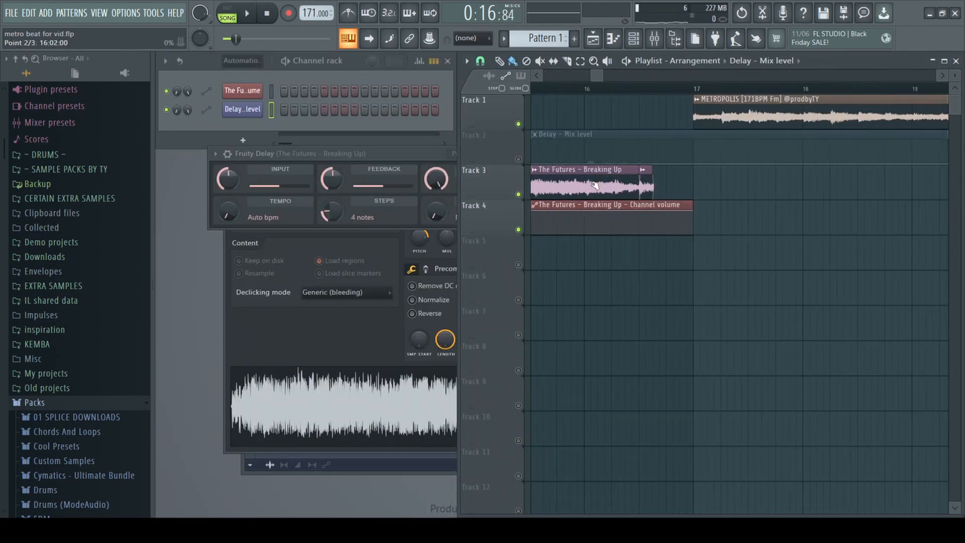
mouse_move(585, 163)
left_mouse_down()
mouse_move(558, 129)
mouse_move(694, 140)
left_mouse_up()
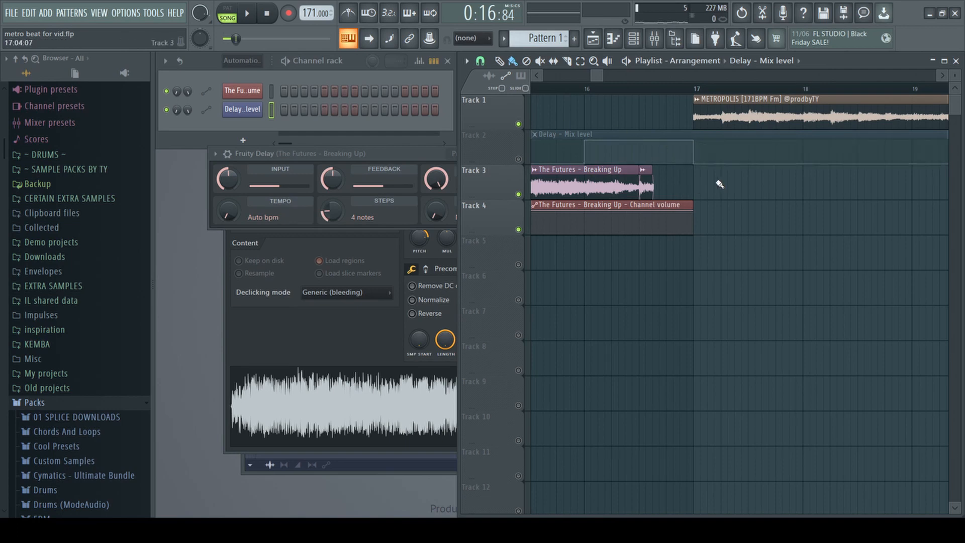
scroll(735, 186, "down", 2)
key("space")
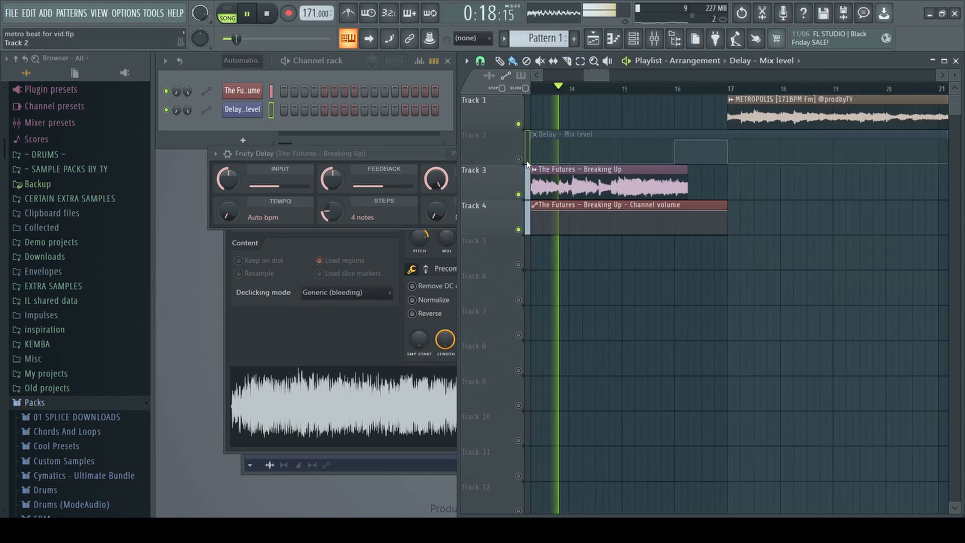
Unmute the Delay - Mix level automation on Track 2 and open the METROPOLIS clip's settings.
scroll(696, 181, "up", 2)
scroll(698, 183, "up", 2)
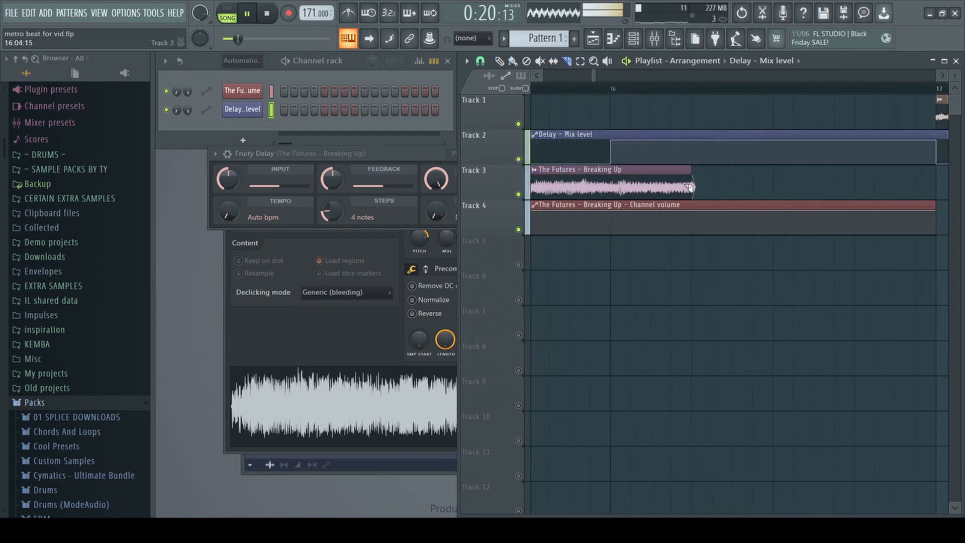
scroll(682, 190, "down", 4)
double_click(668, 115)
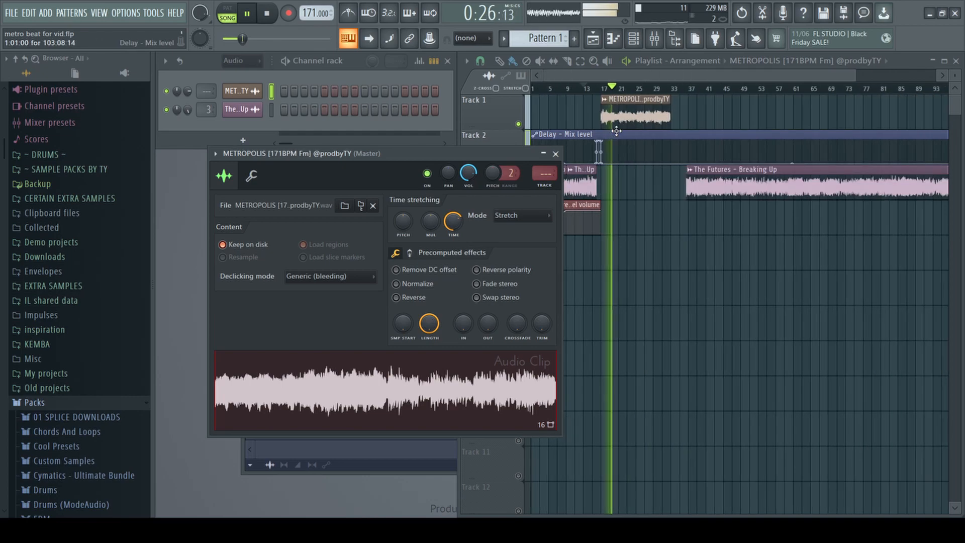
Remove the leftover song segment after bar 36 on Track 3 and move the Delay - Mix level automation to Track 6.
scroll(613, 254, "down", 5)
left_click(556, 291)
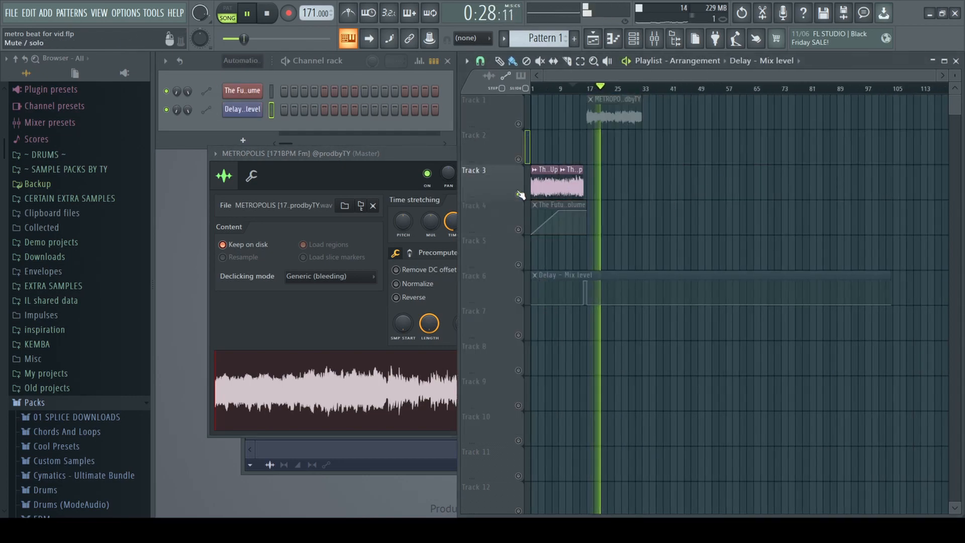
key("space")
Slice the METROPOLIS clip on Track 1 at bars 19 and 21 and delete the part after bar 21.
scroll(598, 94, "up", 5)
left_click_drag(560, 88, 612, 89)
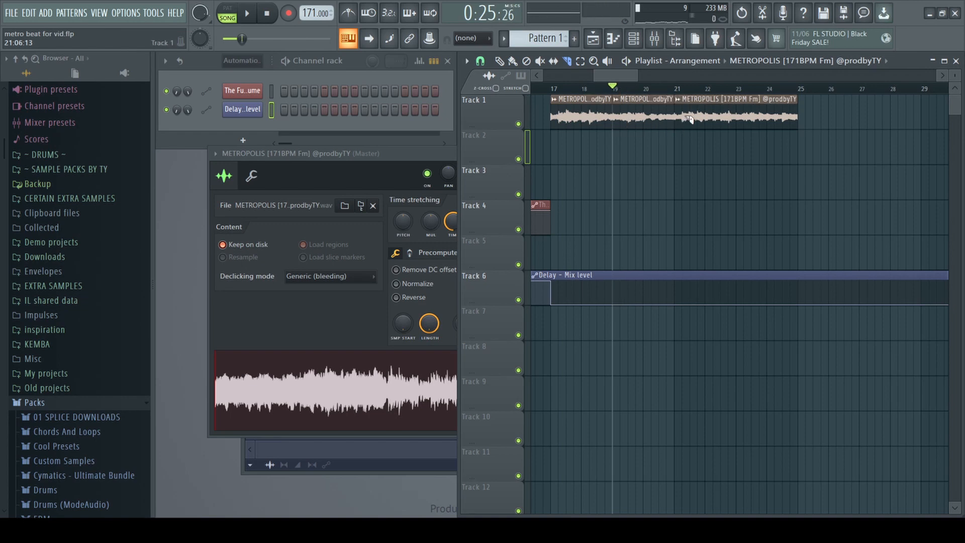
key("space")
key("space")
scroll(736, 122, "down", 2)
key("b")
right_click(736, 122)
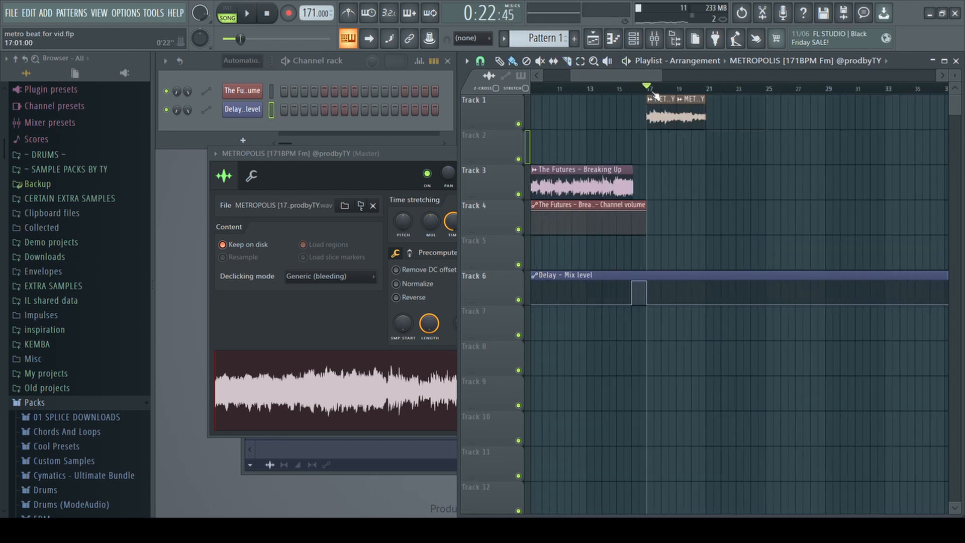
Play from bar 17 and repeat the two-bar METROPOLIS segments on Track 1 up to bar 25.
key("space")
scroll(714, 150, "up", 4)
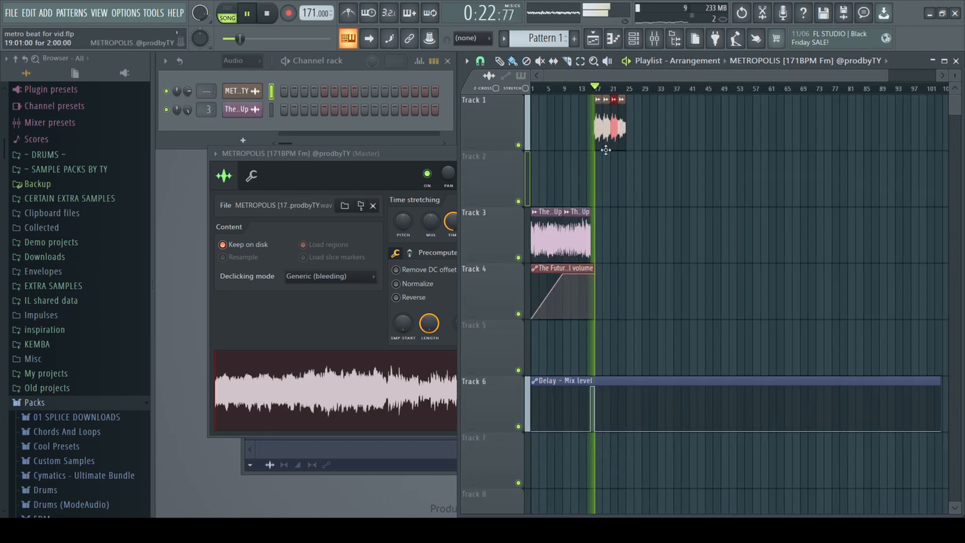
scroll(631, 155, "down", 2)
scroll(631, 156, "up", 3)
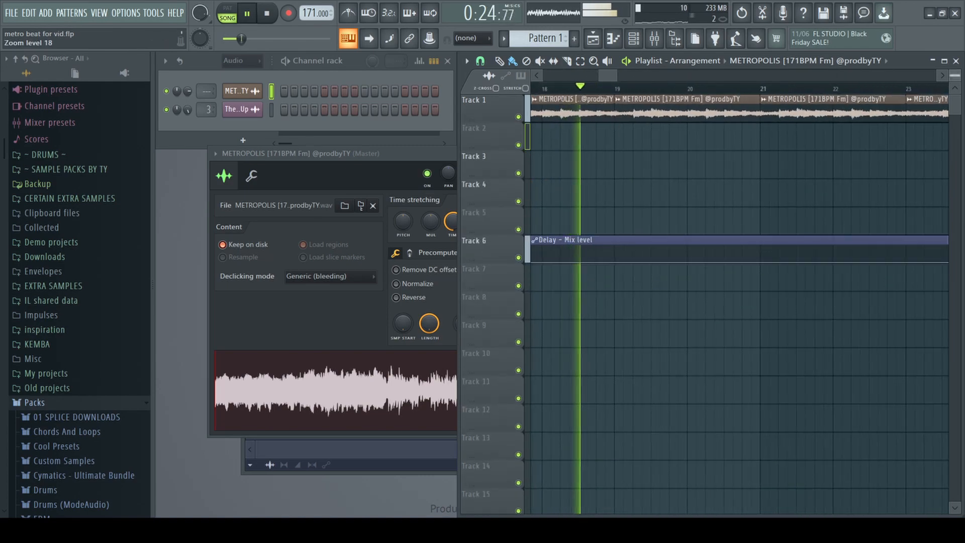
Listen to the METROPOLIS chops and duplicate them on Track 1 to continue from bar 25 to bar 33.
scroll(656, 121, "down", 2)
scroll(650, 133, "up", 2)
scroll(649, 134, "down", 4)
scroll(658, 139, "up", 3)
scroll(671, 143, "down", 2)
scroll(684, 131, "up", 2)
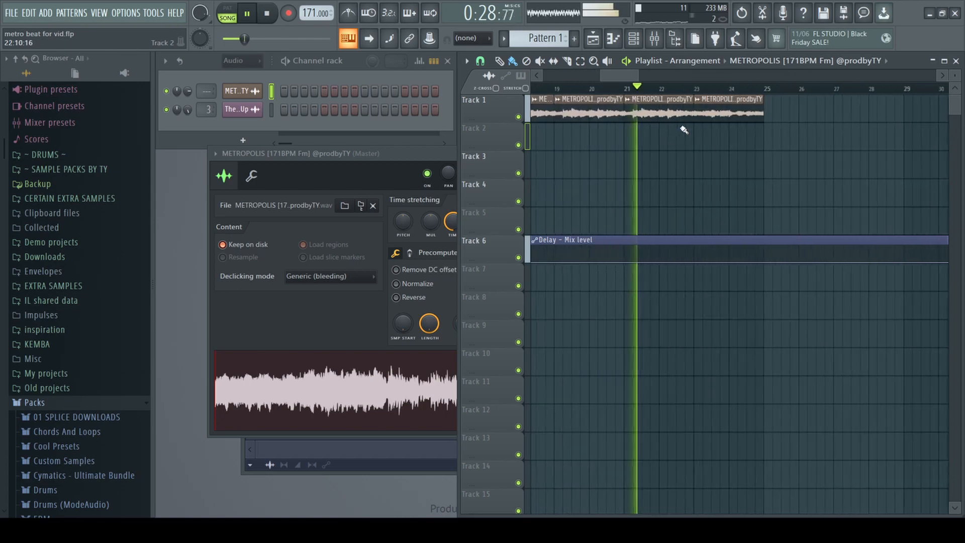
scroll(739, 118, "down", 4)
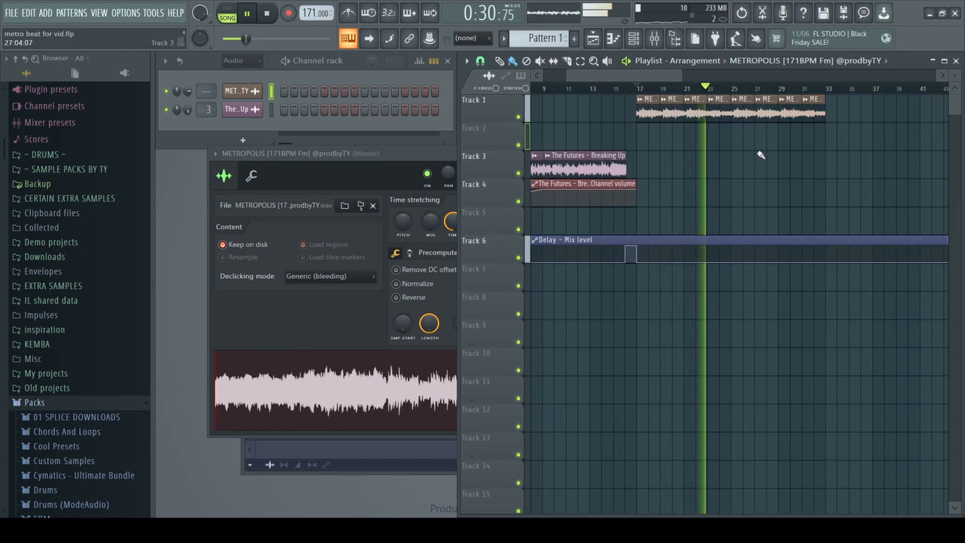
scroll(693, 137, "down", 3)
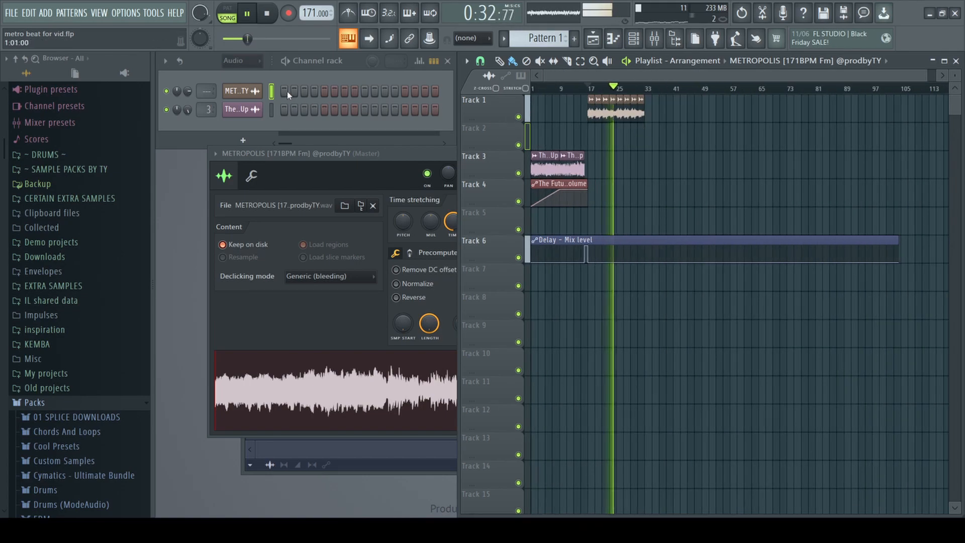
Route the METROPOLIS channel to mixer track 4 and save the project.
left_click(249, 92)
key("ctrl+l")
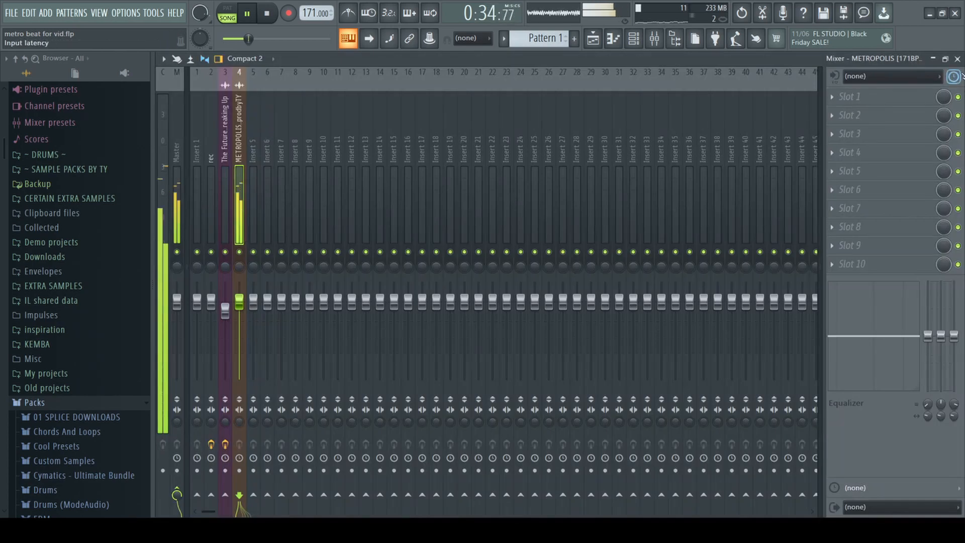
left_click(957, 59)
left_click(653, 138)
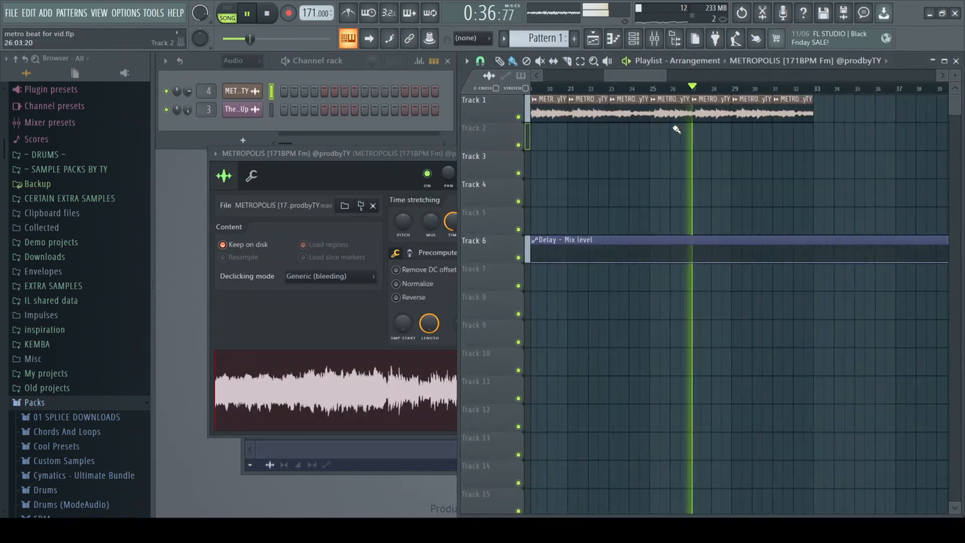
key("ctrl+s")
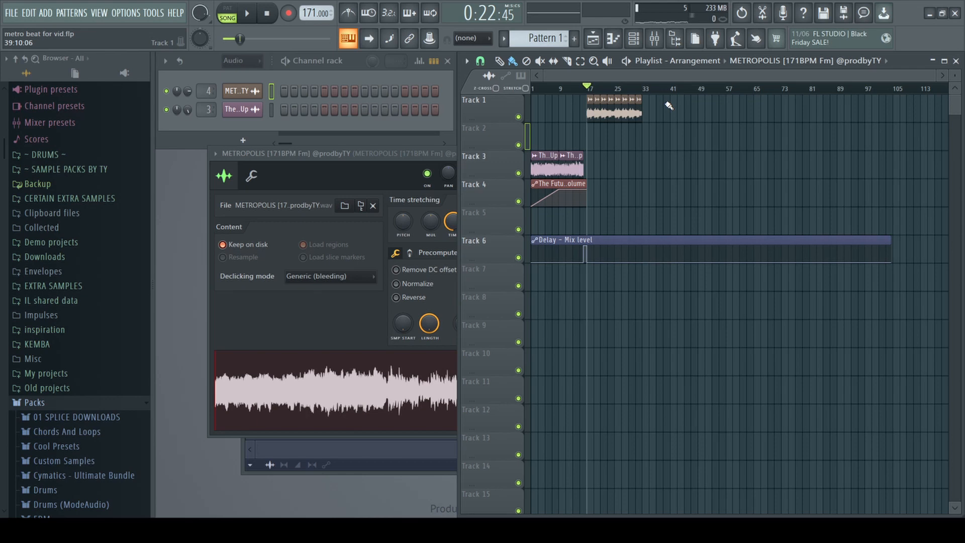
Play the arrangement from the start and open the mixer track of The Futures - Breaking Up.
scroll(596, 92, "up", 5)
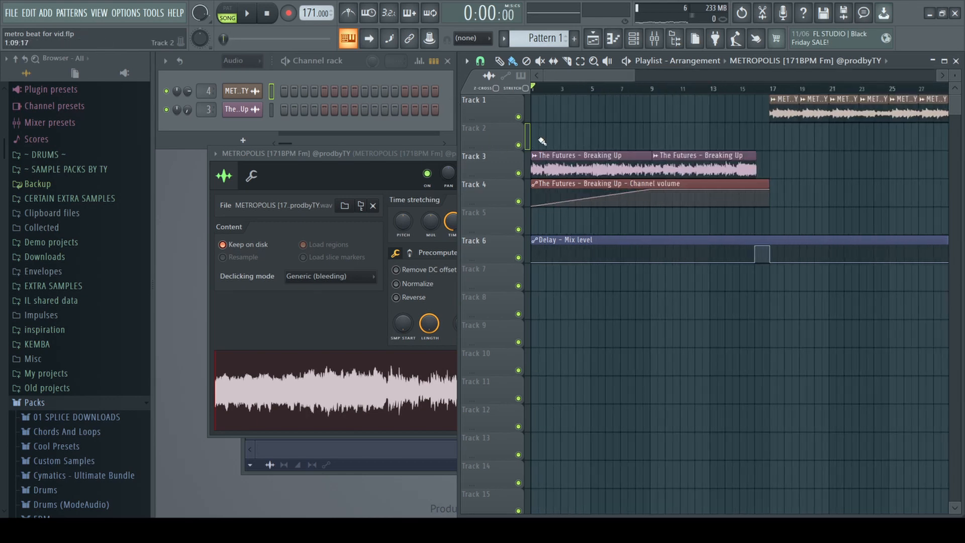
key("space")
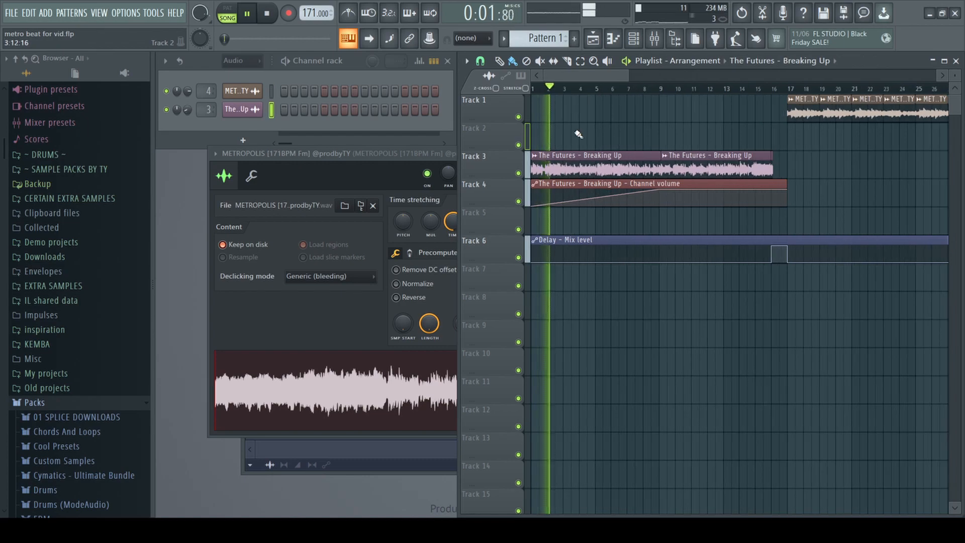
scroll(593, 131, "down", 2)
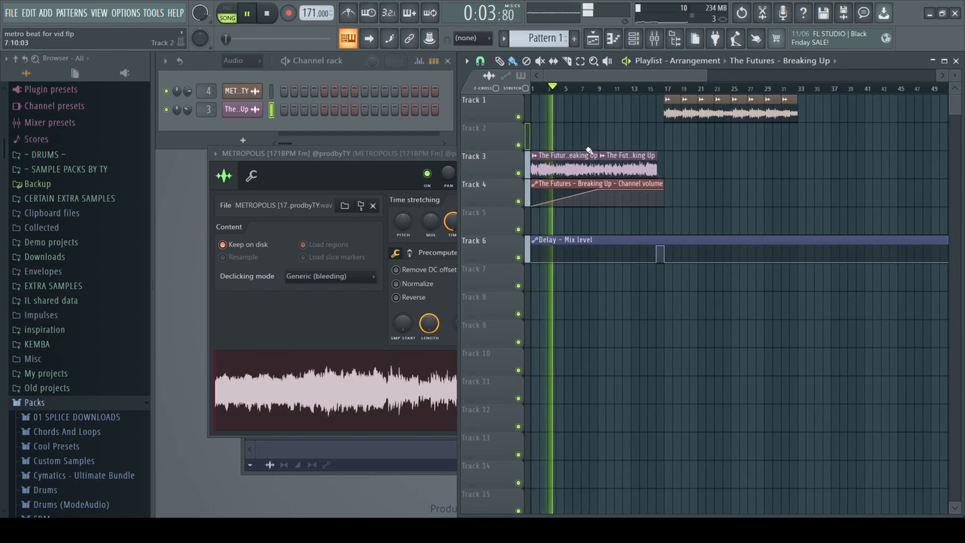
double_click(589, 168)
left_click(654, 38)
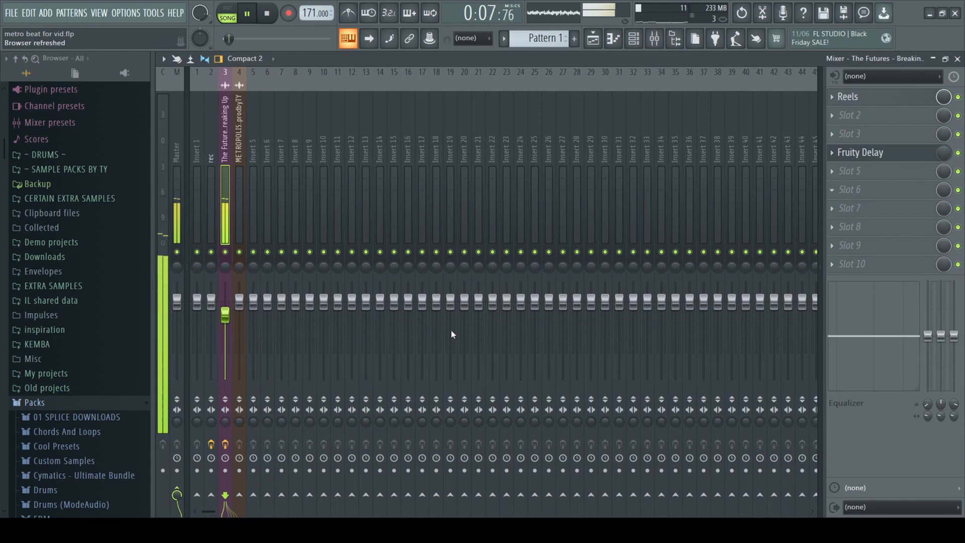
Load Fruity Limiter into effect slot 6 of The Futures - Breaking Up mixer track and stop playback.
left_click(854, 189)
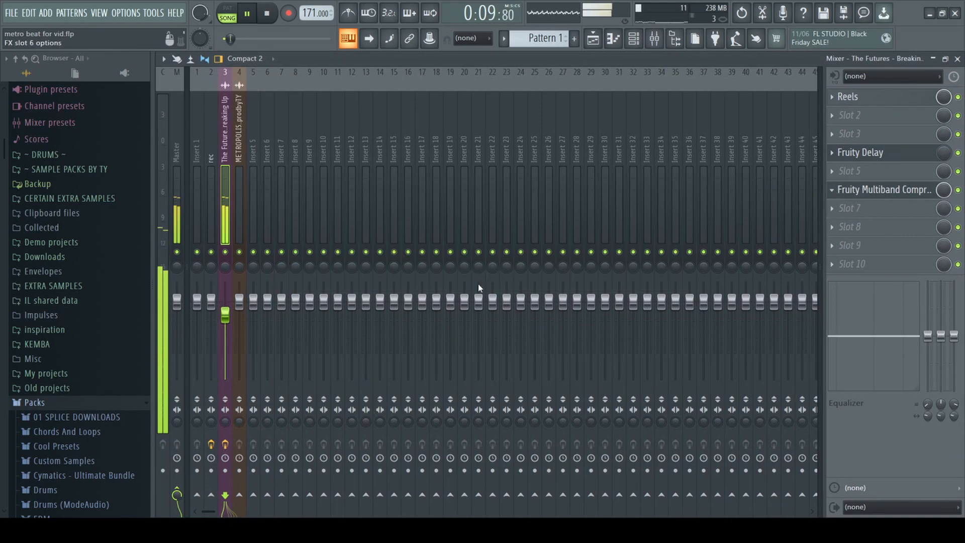
left_click(850, 190)
left_click(834, 191)
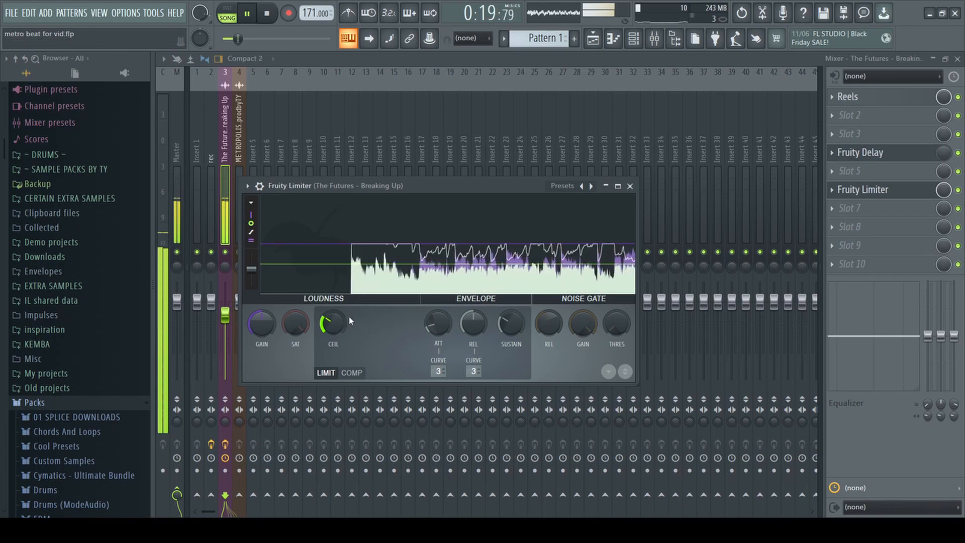
left_click(630, 186)
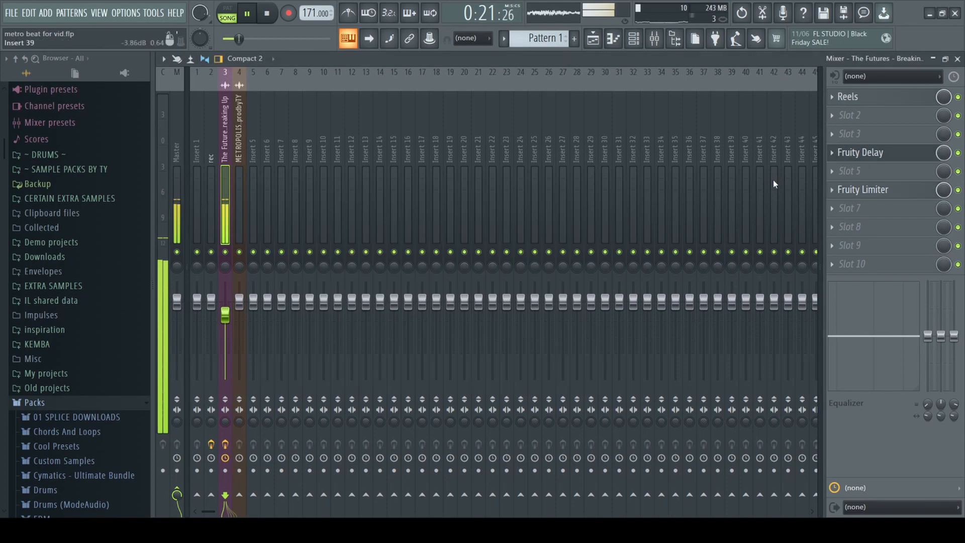
left_click(958, 60)
key("space")
Find the TY - FLAVOUR DRUMKIT pack among the sample folders and open its KICKS folder.
scroll(636, 115, "down", 2)
scroll(637, 125, "up", 2)
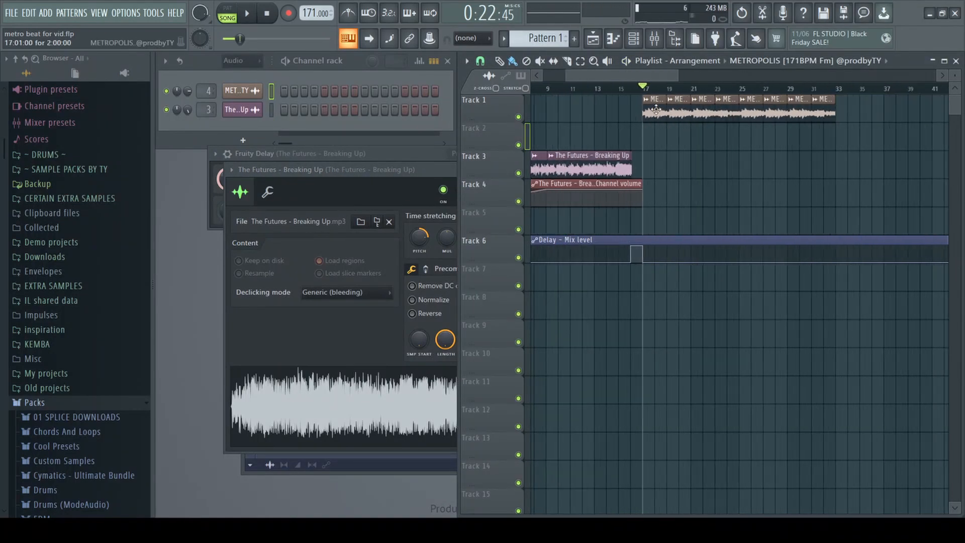
scroll(60, 201, "down", 5)
scroll(86, 189, "up", 5)
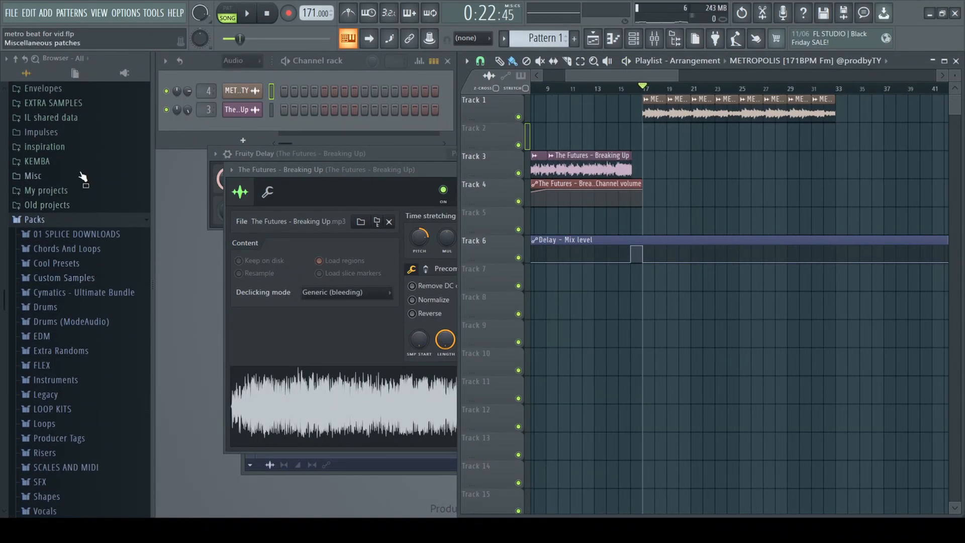
left_click(88, 176)
scroll(90, 176, "down", 4)
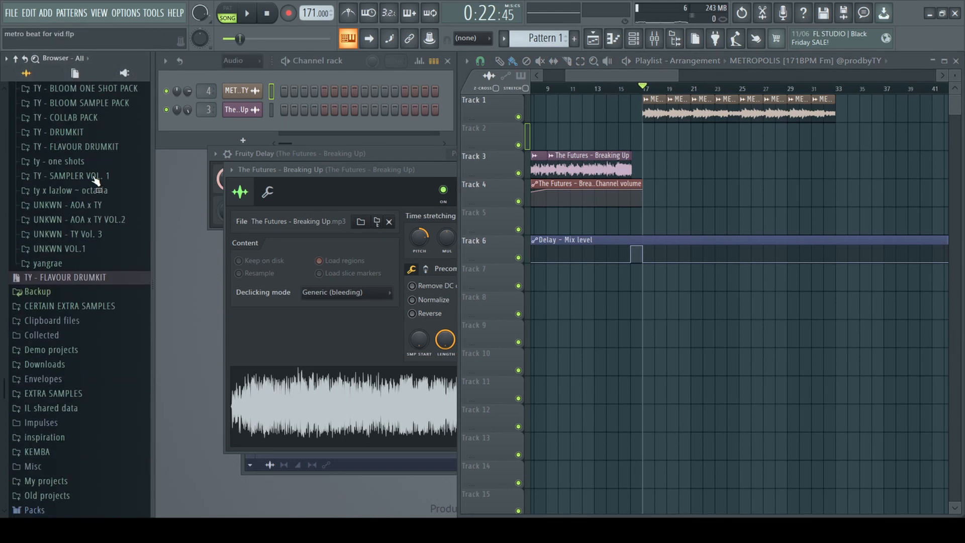
left_click(88, 146)
left_click(75, 175)
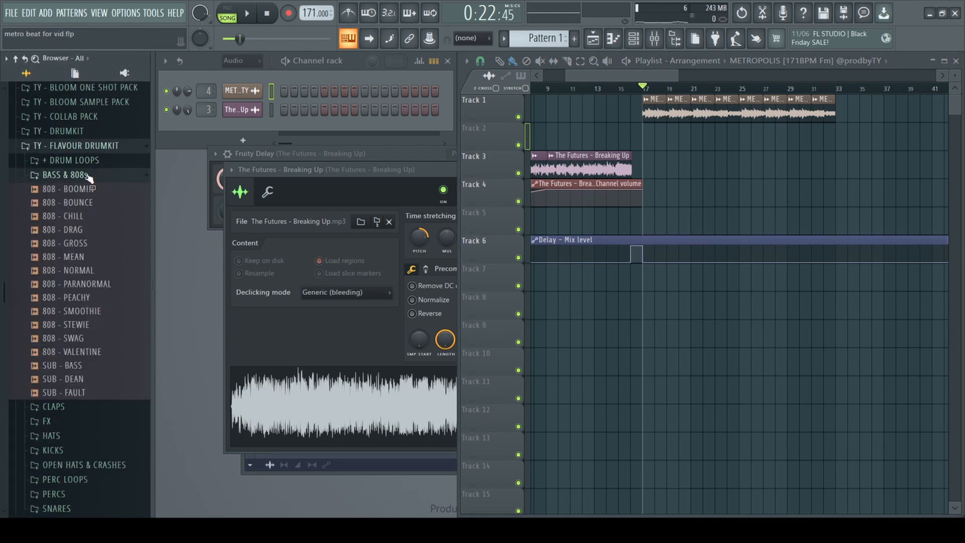
left_click(88, 175)
left_click(78, 234)
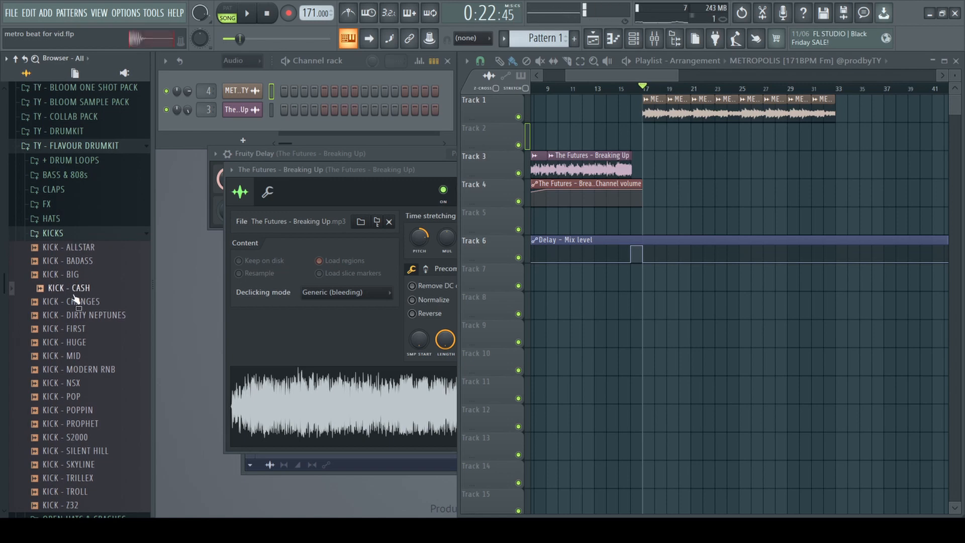
Audition kicks from the pack and place KICK - S2000 on Track 3 at bar 17.
scroll(651, 150, "up", 5)
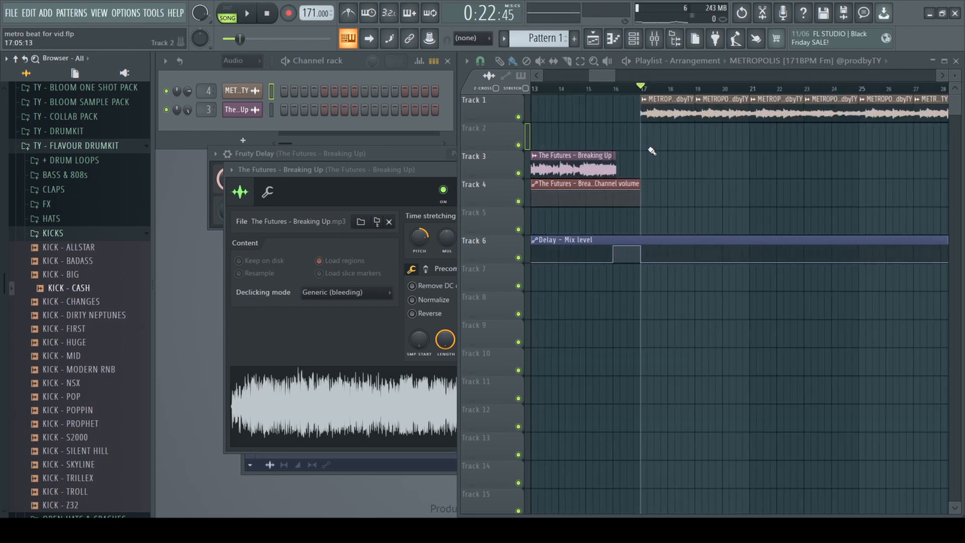
left_click(99, 315)
left_click(100, 329)
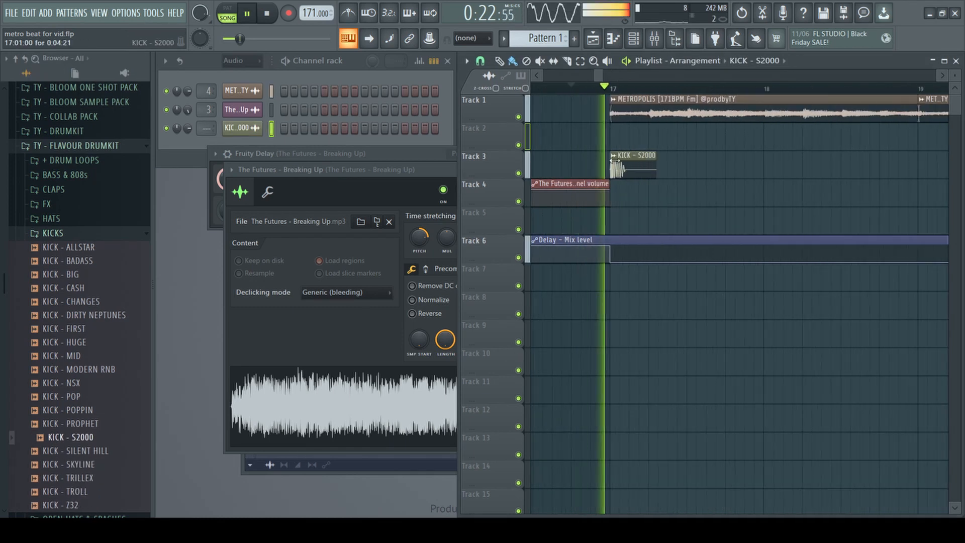
Open the KICK - S2000 sample settings and adjust its quick fade in and fade out.
double_click(622, 165)
key("space")
key("space")
left_click_drag(527, 387, 546, 387)
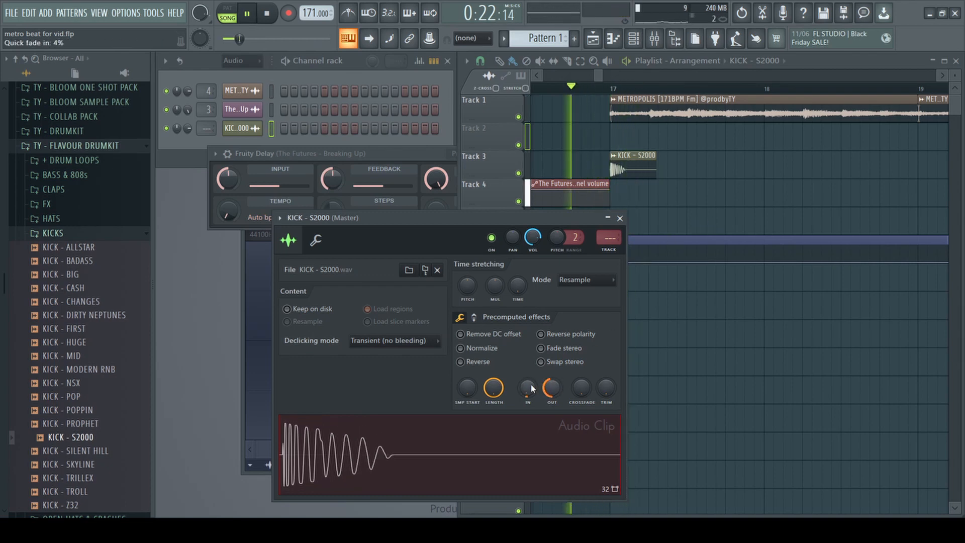
Place HAT - OFFSET hits on Track 5 at steps 1, 2, 3, 5, 7 and 9 of bar 17 and play them.
scroll(672, 151, "down", 8)
left_click(642, 90)
scroll(673, 155, "up", 6)
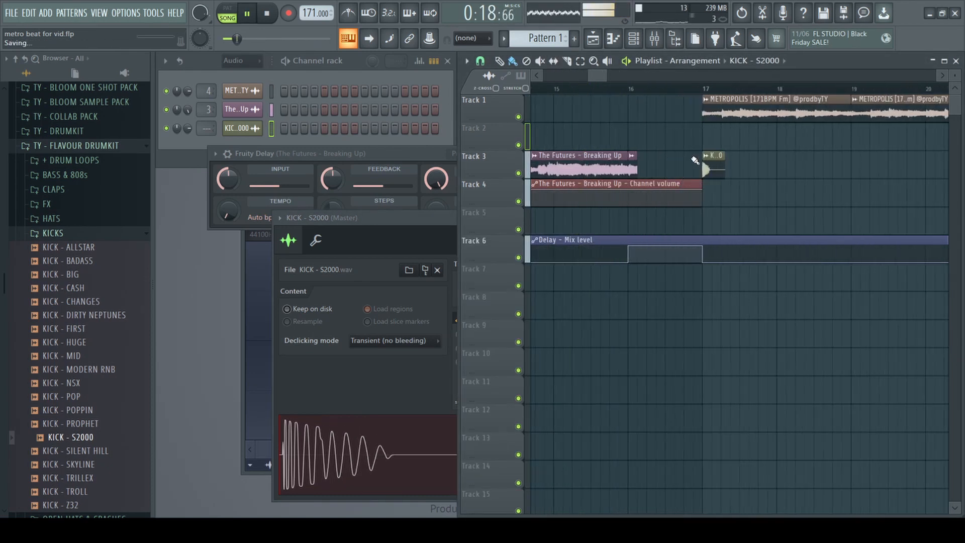
left_click(91, 220)
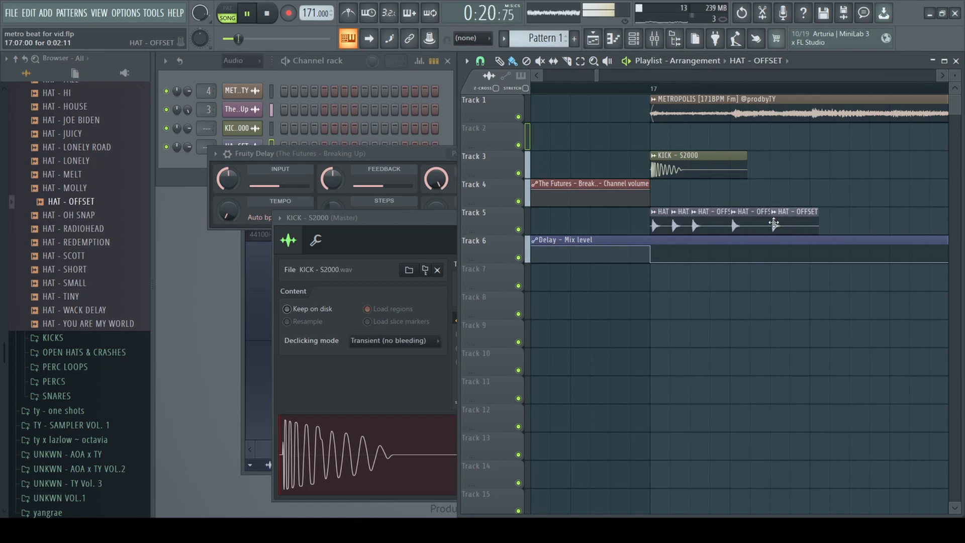
scroll(674, 171, "down", 3)
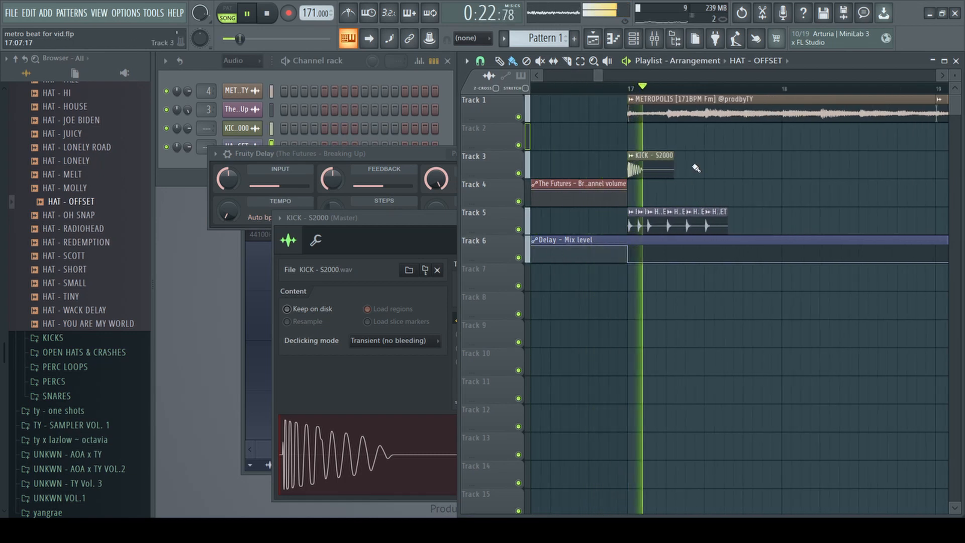
key("space")
scroll(695, 168, "down", 2)
scroll(96, 151, "up", 3)
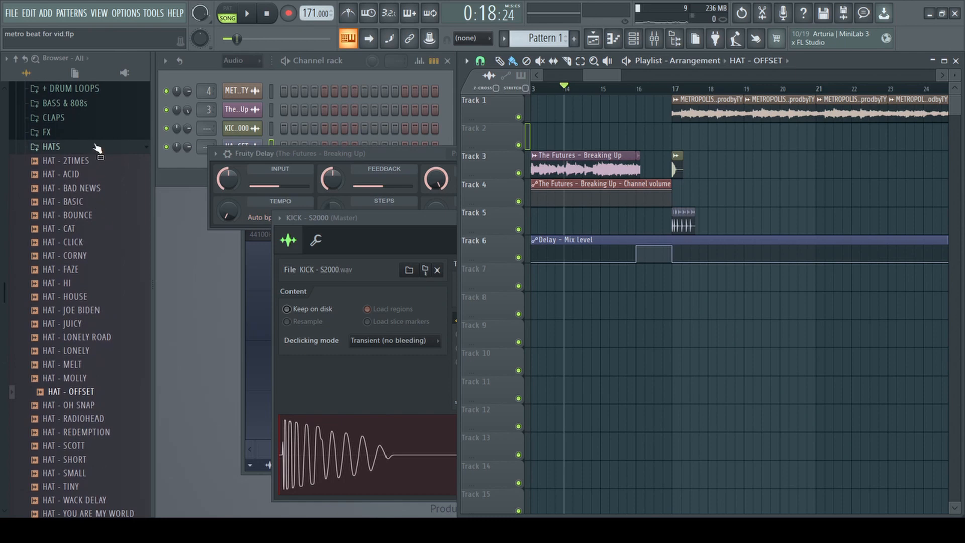
Browse the pack's SNARES folder and move the Delay - Mix level automation clip to Track 12.
left_click(97, 146)
left_click(57, 220)
left_click(86, 306)
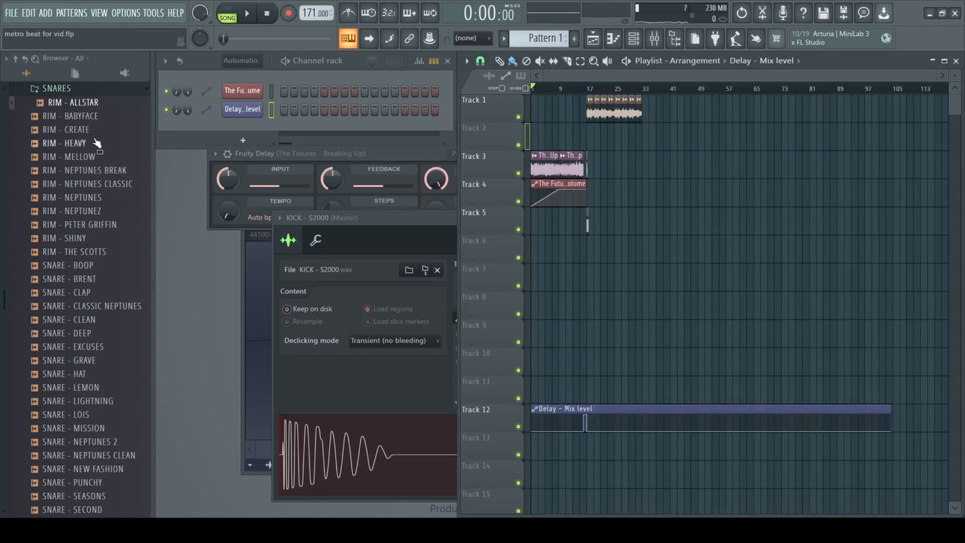
left_click(118, 92)
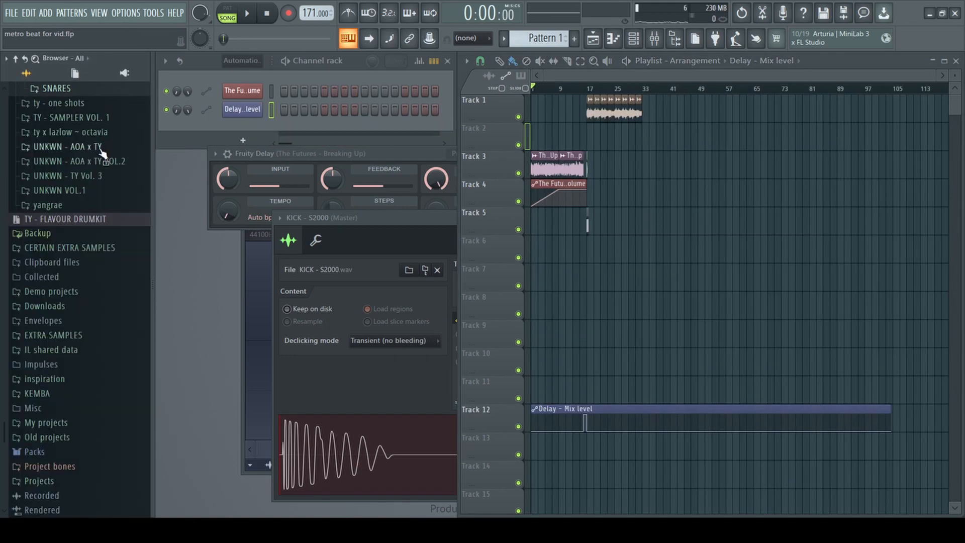
Place FX - VINYL from the pack's FX folder on Track 7 at bar 1 and play it.
scroll(83, 221, "up", 5)
left_click(75, 191)
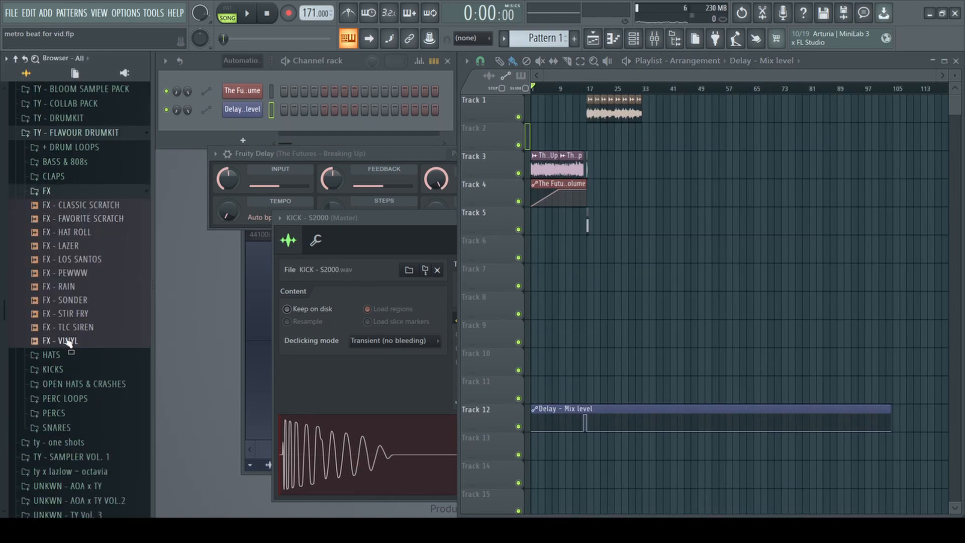
left_click_drag(577, 298, 576, 282)
left_click_drag(578, 283, 486, 282)
key("space")
Stretch the FX - VINYL clip on Track 7 to bar 9 and repeat it up to bar 17.
scroll(533, 283, "up", 5)
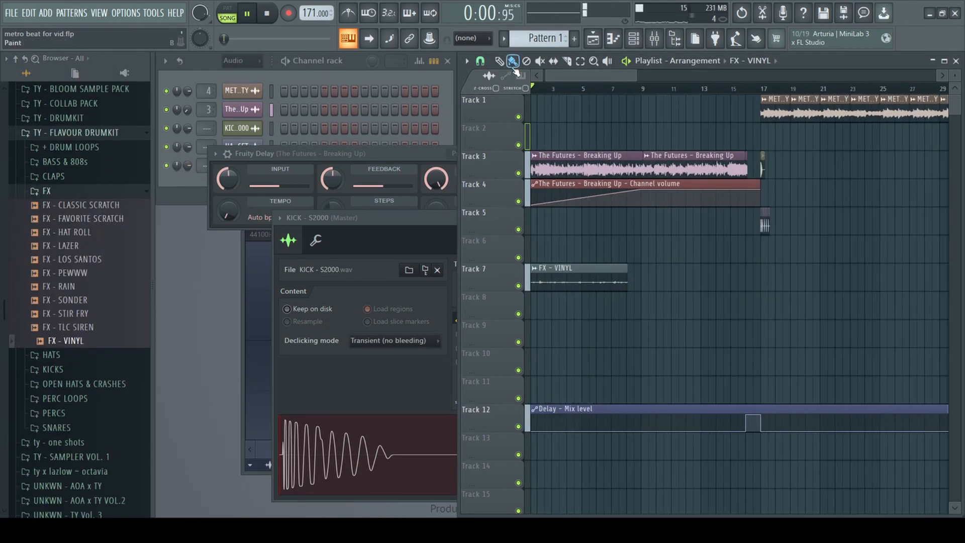
left_click_drag(634, 276, 643, 281)
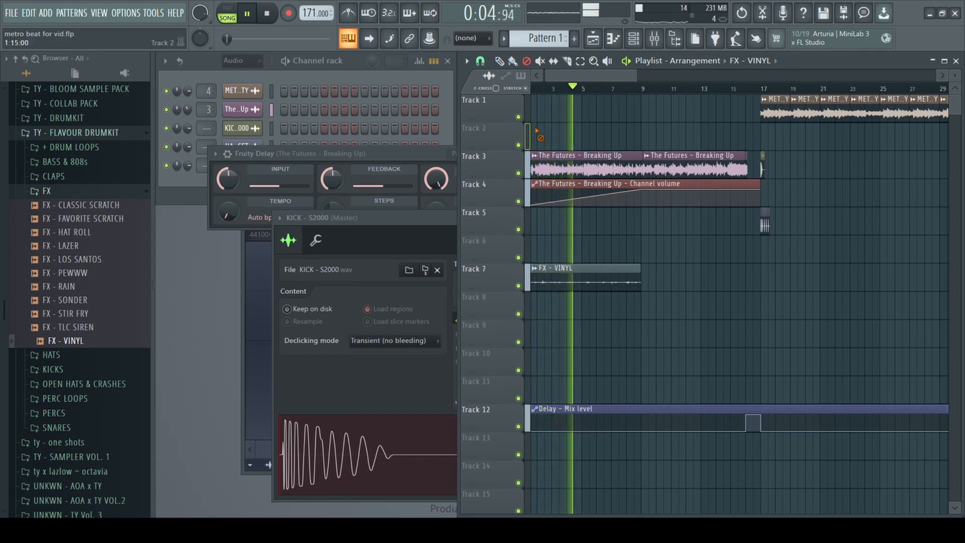
left_click_drag(620, 242, 610, 301)
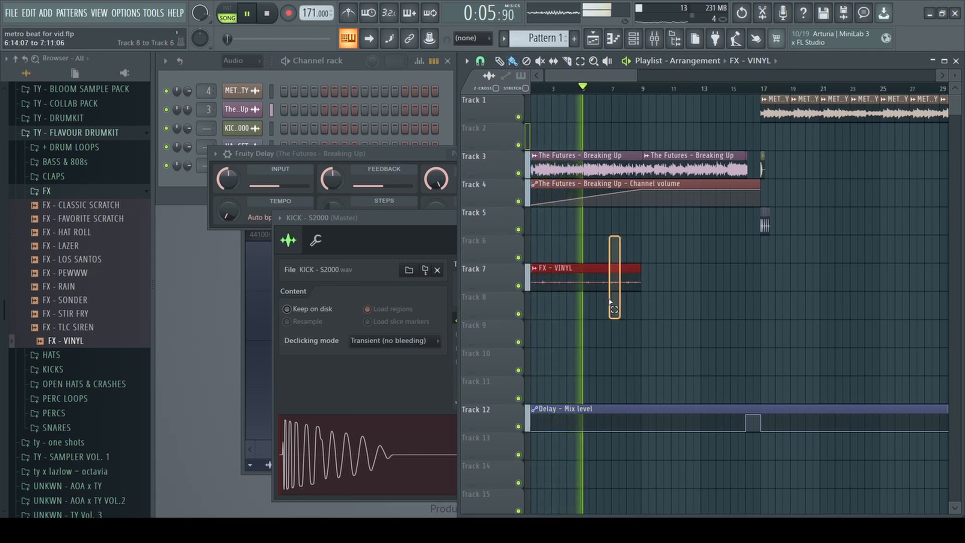
Name the FX - VINYL channel "vinyl", route it to mixer track 5 and lower its level.
left_click(389, 120)
left_click(242, 166)
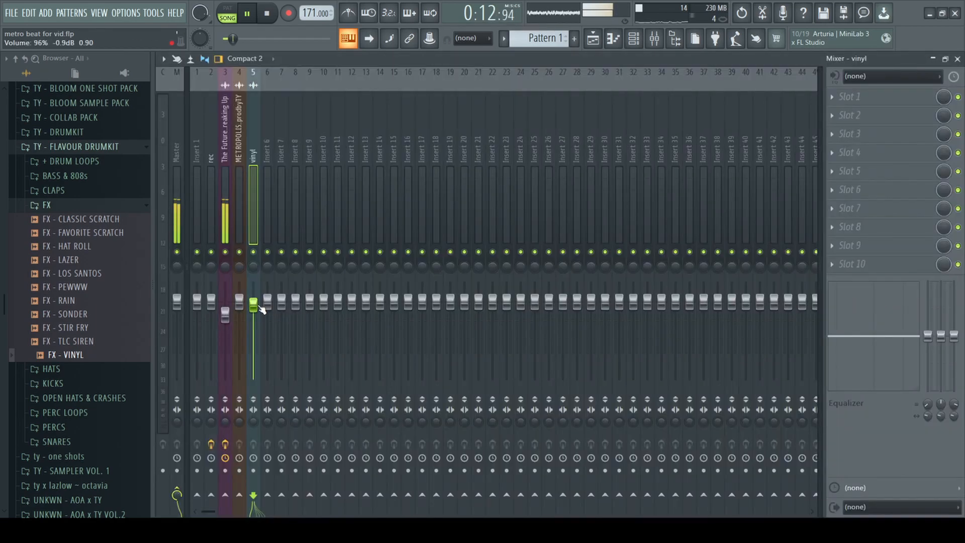
left_click(957, 59)
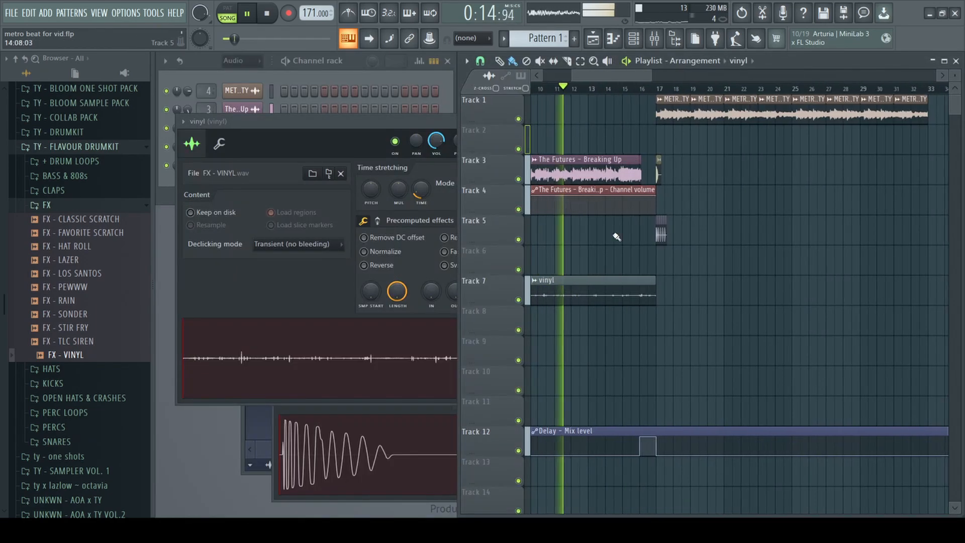
left_click(358, 77)
Listen to the transition into bar 17 while browsing the pack's CLAPS and SNARES folders.
scroll(624, 170, "up", 5)
left_click(630, 174)
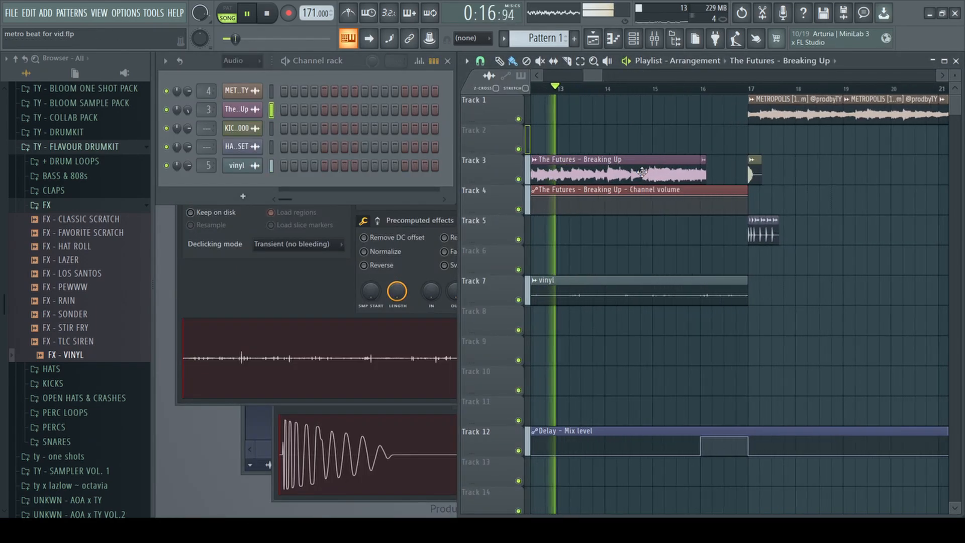
scroll(633, 175, "down", 3)
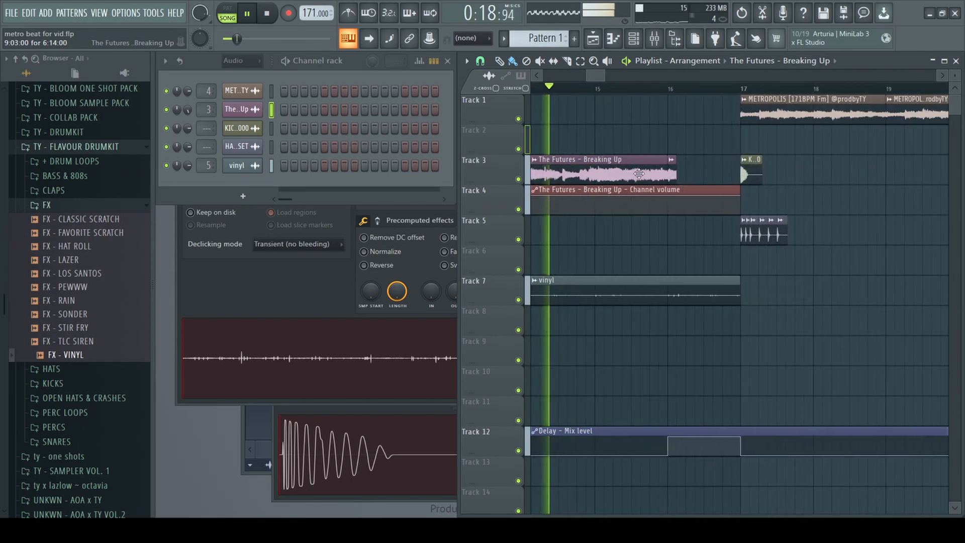
left_click(70, 204)
left_click(75, 191)
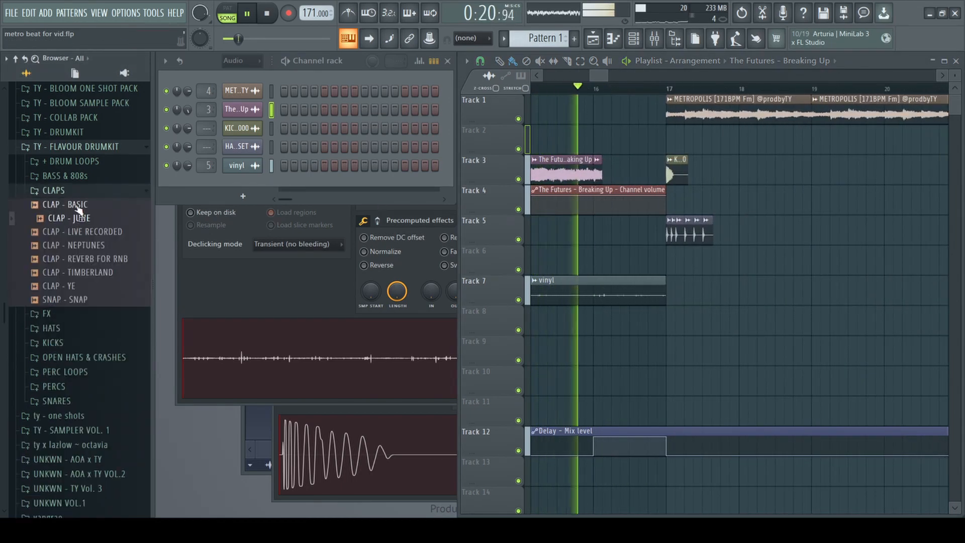
left_click(81, 191)
left_click(60, 292)
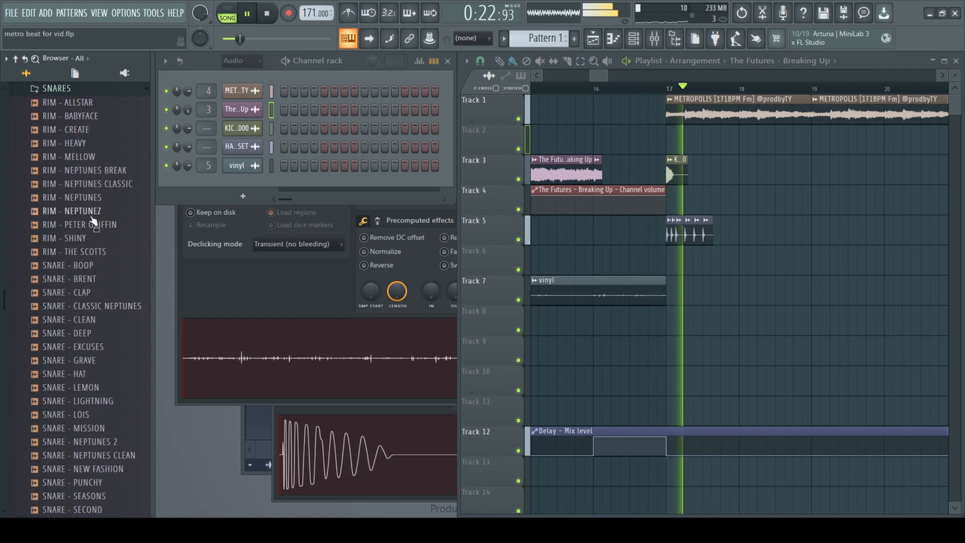
Place RIM - MELLOW on Track 6 at step 9 of bar 17 and steps 3 and 9 of bar 18.
key("space")
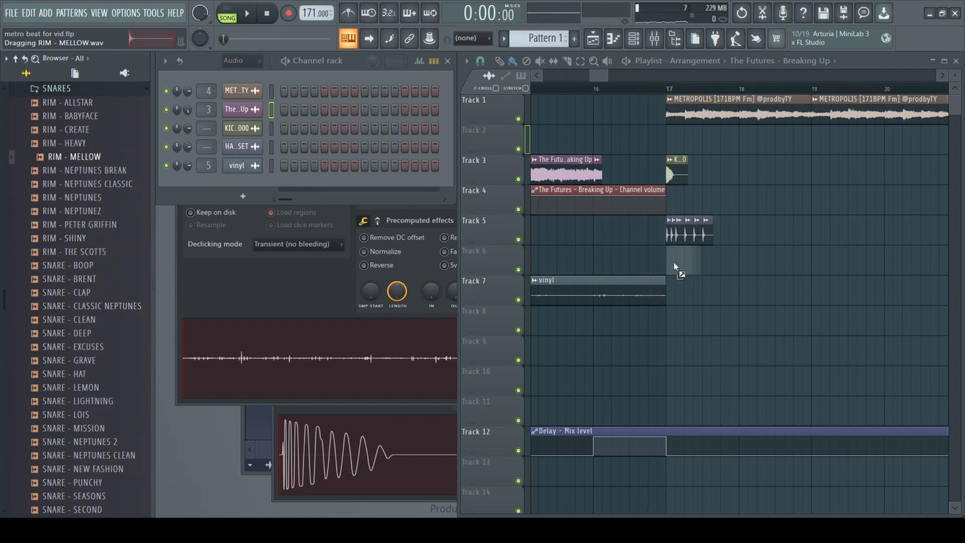
left_click_drag(707, 244, 708, 248)
left_click(667, 90)
key("space")
scroll(716, 203, "up", 3)
left_click(806, 264)
left_click(859, 263)
key("space")
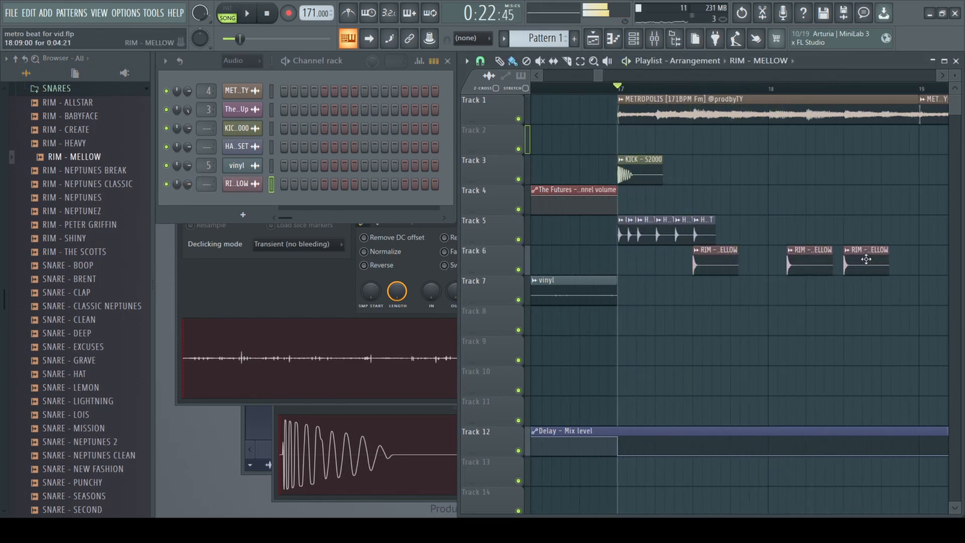
Play the drums from bar 17 and check the HAT - OFFSET hits on Track 5 against the rims.
scroll(598, 226, "down", 3)
key("space")
left_click(582, 224)
scroll(598, 228, "up", 3)
key("space")
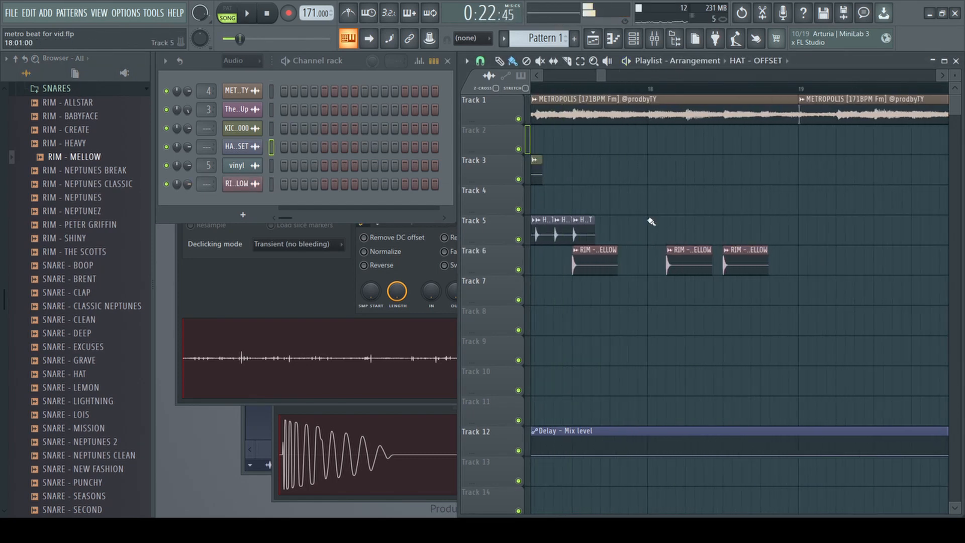
Start the hats pattern with C5 notes on the first three steps of bar 1, then every second step into bar 2.
left_click(526, 222)
key("space")
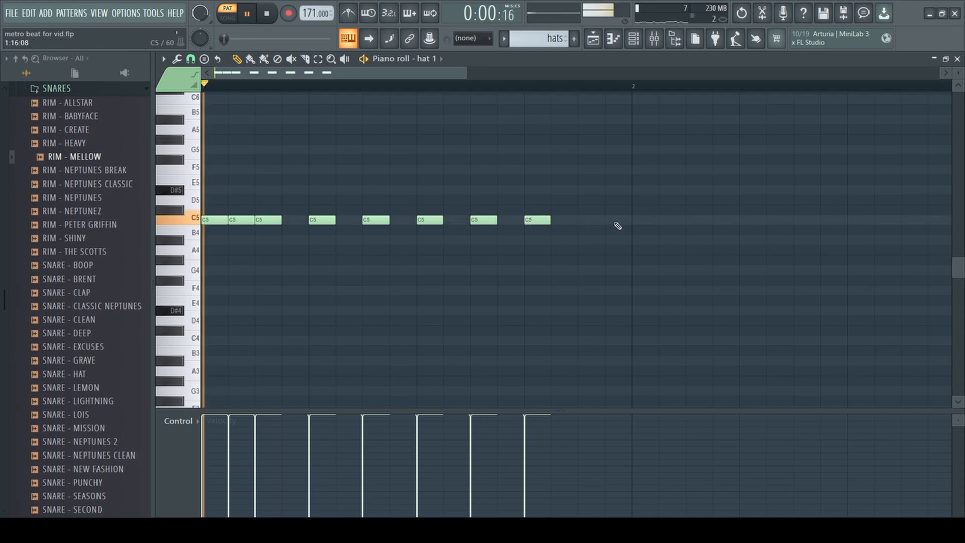
left_click(580, 221)
scroll(580, 222, "down", 2)
left_click(508, 219)
key("space")
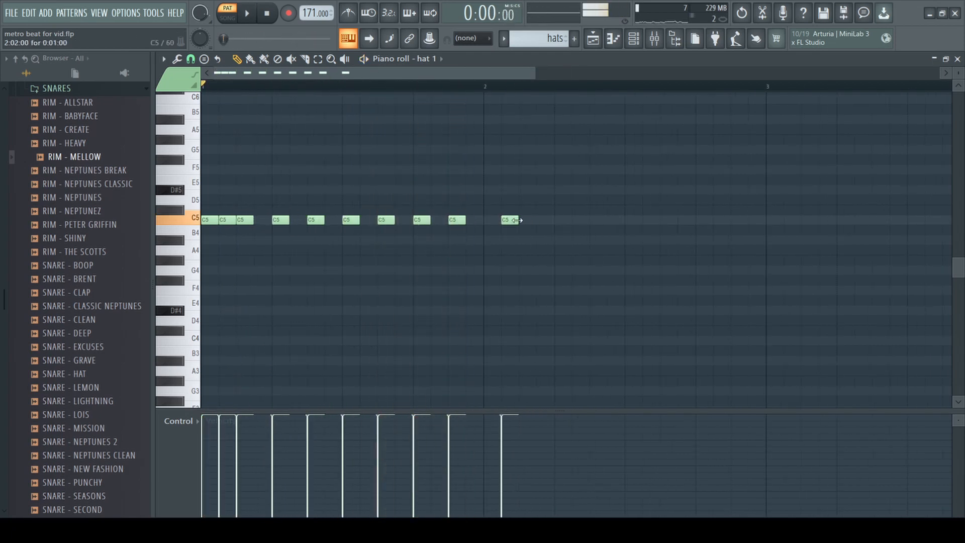
Add more C5 hats in bar 2 and spread the short three-note roll after them down across E5, C#5 and A#4.
left_click_drag(506, 222, 521, 222)
left_click(564, 222)
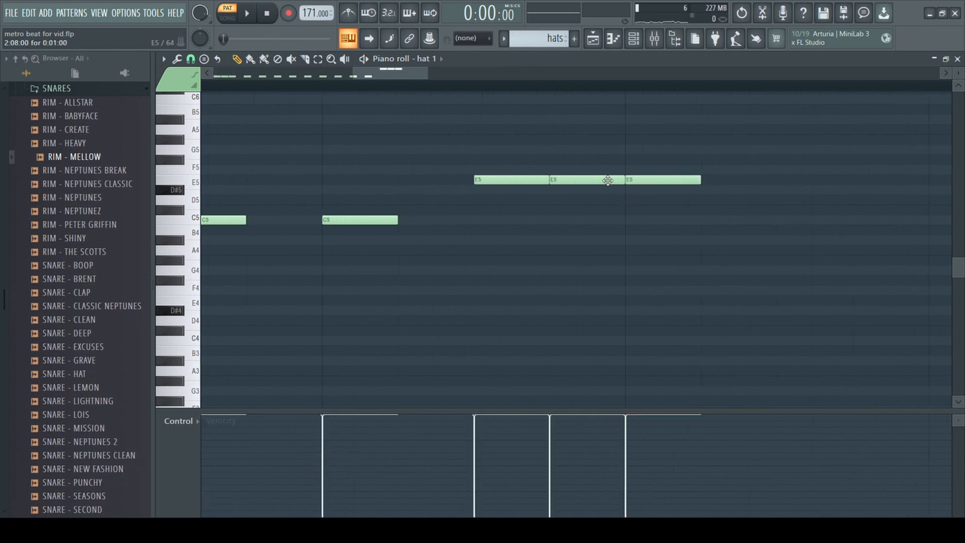
left_click_drag(656, 244, 481, 141)
key("space")
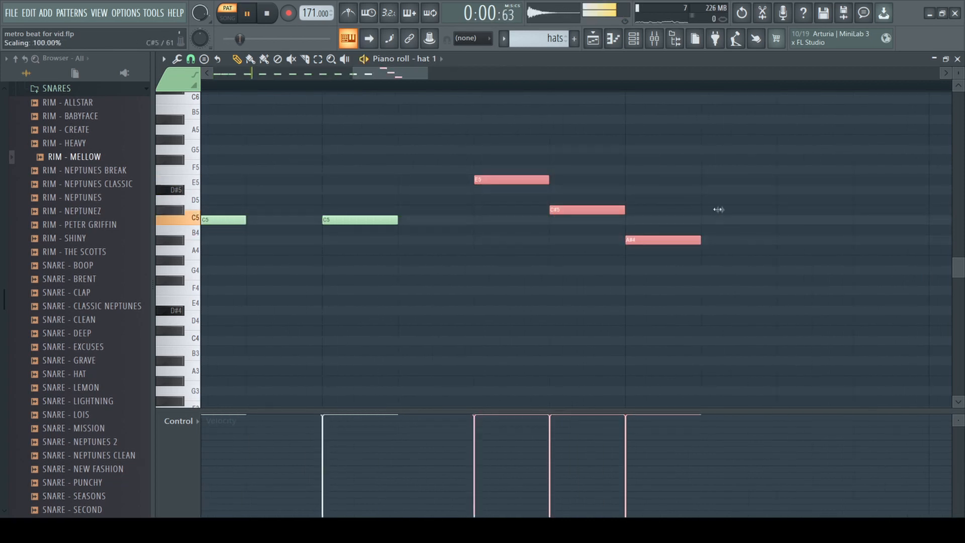
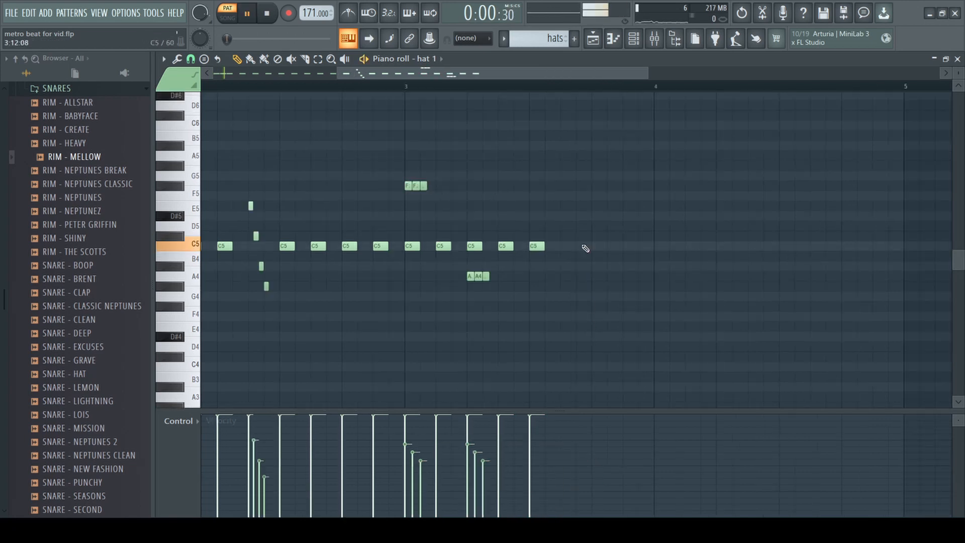
Continue the C5 hats at every second step from the end of bar 3 through step 13 of bar 4.
left_click(635, 246)
scroll(637, 249, "down", 2)
left_click(655, 247)
left_click(676, 247)
left_click(698, 247)
left_click(718, 246)
left_click(741, 246)
left_click(763, 246)
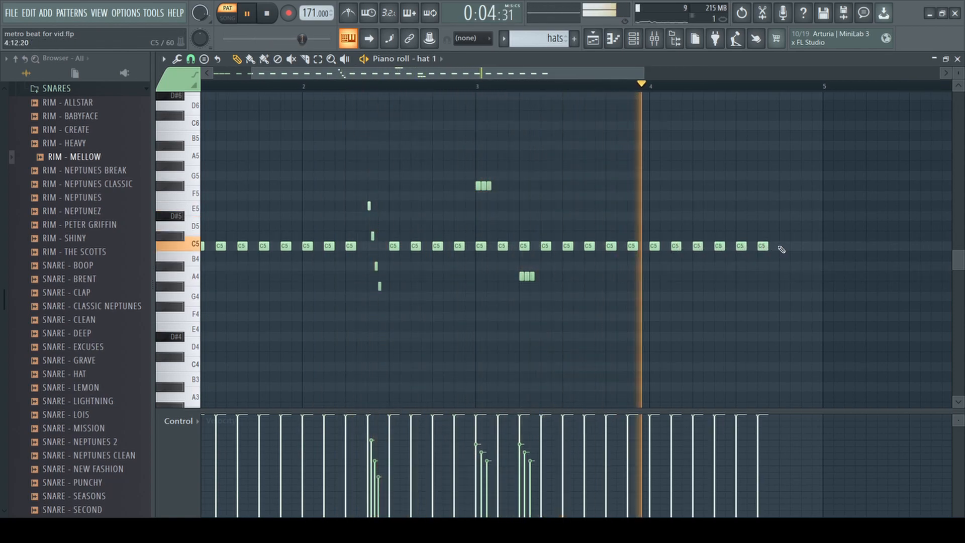
left_click(784, 246)
key("space")
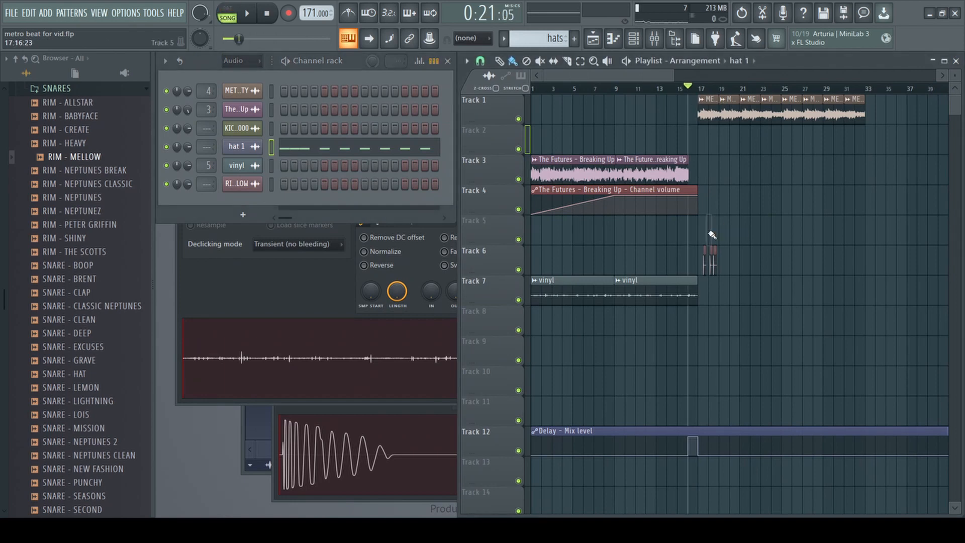
Place the hats pattern on Track 5 at bar 17 and play it with the METROPOLIS sample.
left_click_drag(741, 251, 719, 221)
key("space")
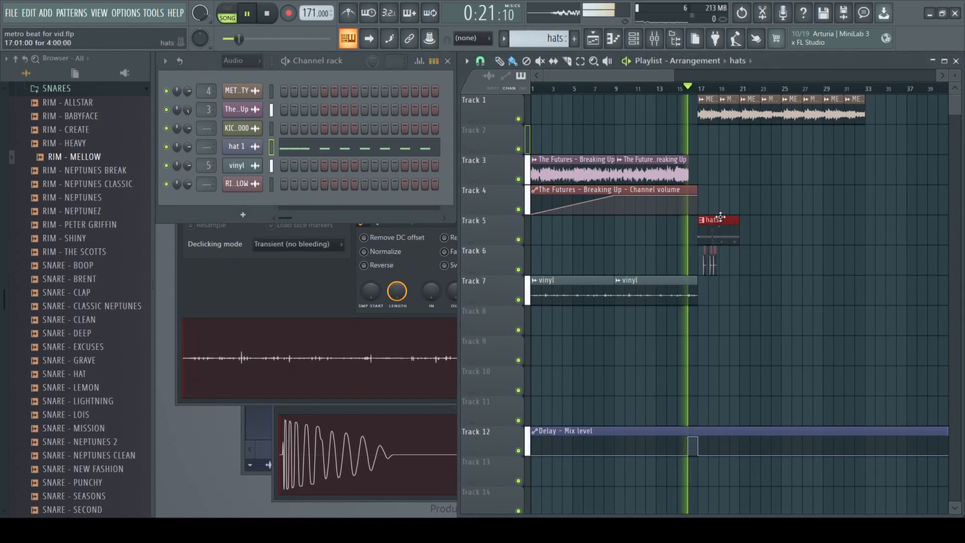
scroll(717, 209, "up", 10)
scroll(700, 166, "down", 5)
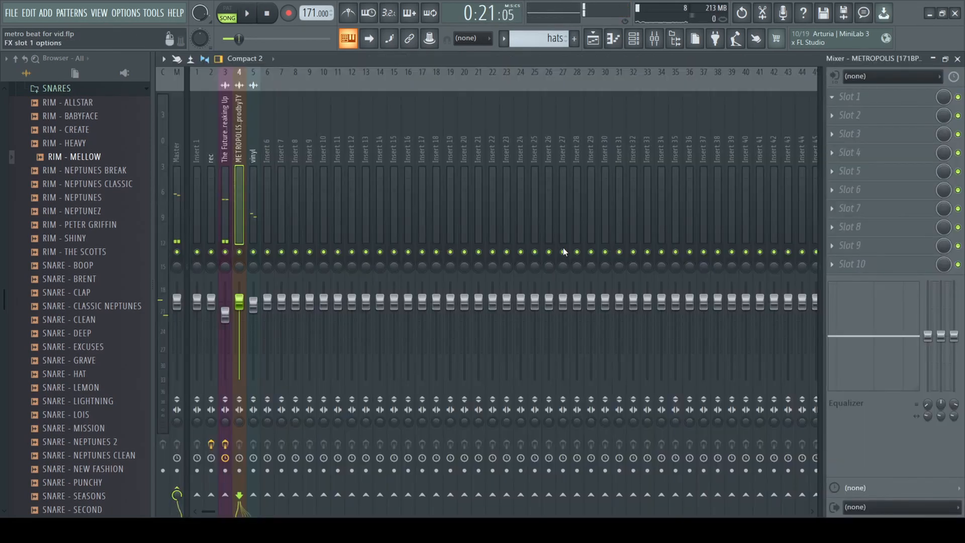
Cut the lows of the METROPOLIS mixer track with Fruity parametric EQ 2, starting from the 20Hz + 18kHz cut preset.
left_click(590, 138)
left_click(590, 139)
left_click(590, 138)
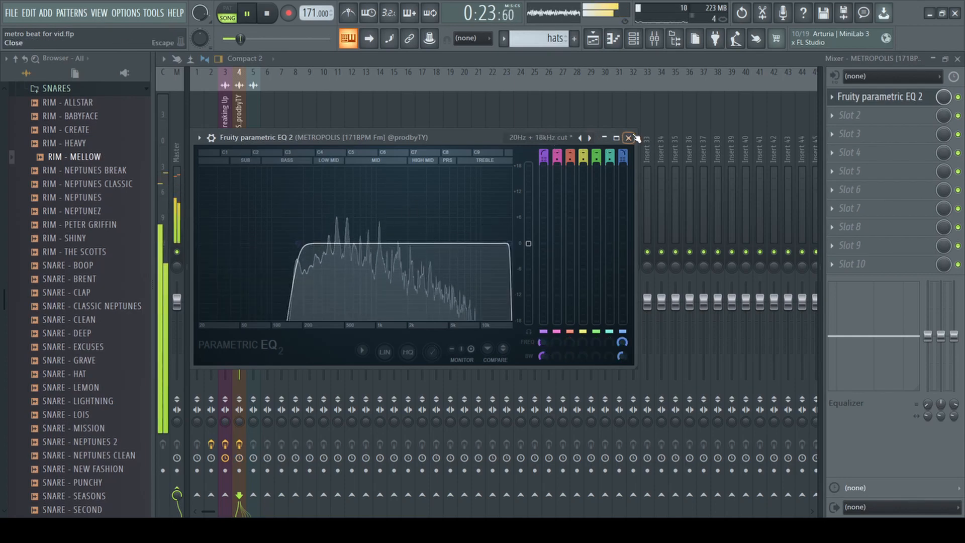
left_click(628, 137)
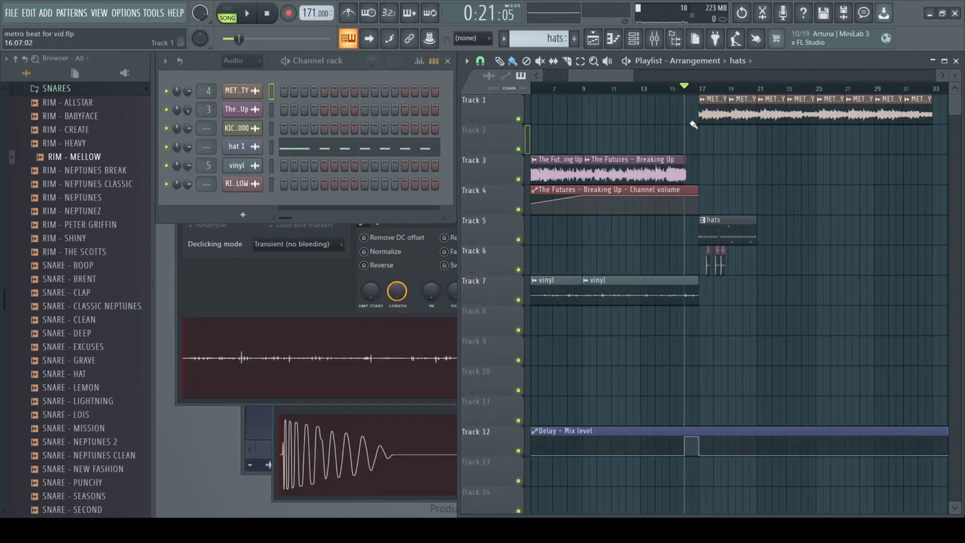
Route hat 1 to mixer track 6 and cut its lows with band 1 of Fruity parametric EQ 2, at about 1207 Hz.
scroll(718, 89, "up", 3)
left_click(246, 146)
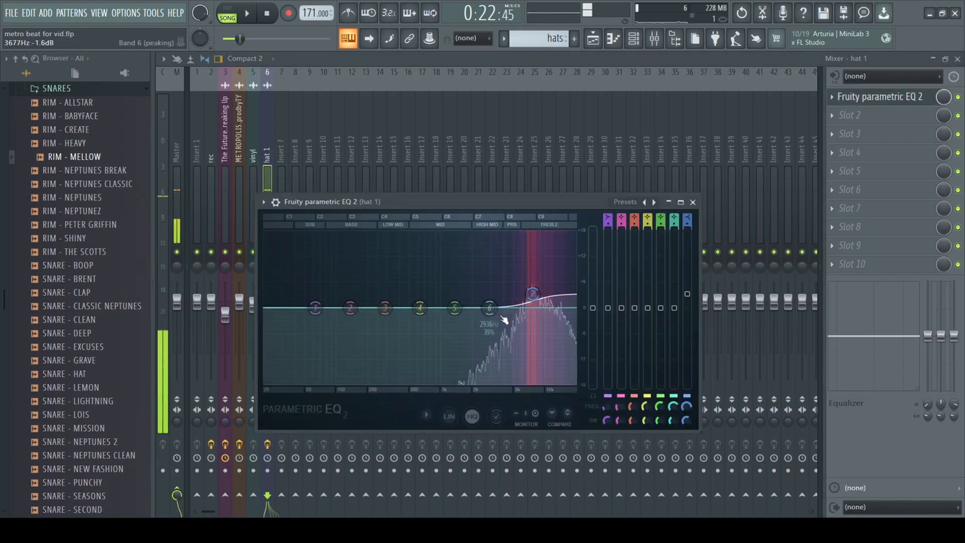
left_click_drag(315, 307, 449, 381)
mouse_move(489, 308)
left_mouse_down()
mouse_move(540, 319)
mouse_move(504, 304)
left_mouse_up()
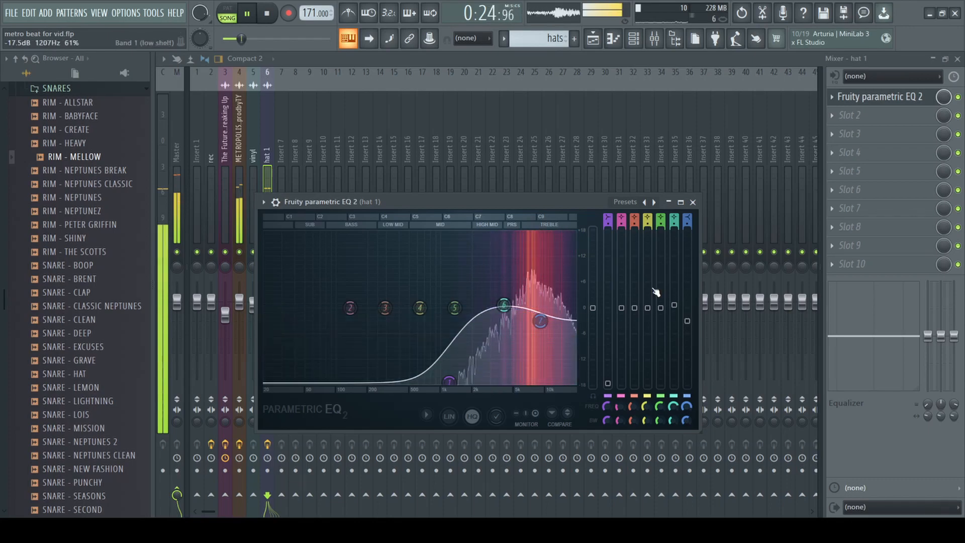
Close the hat EQ and mixer, and repeat the hats pattern on Track 5 from bar 21 through bar 32.
left_click(693, 202)
left_click(956, 60)
left_click(799, 221)
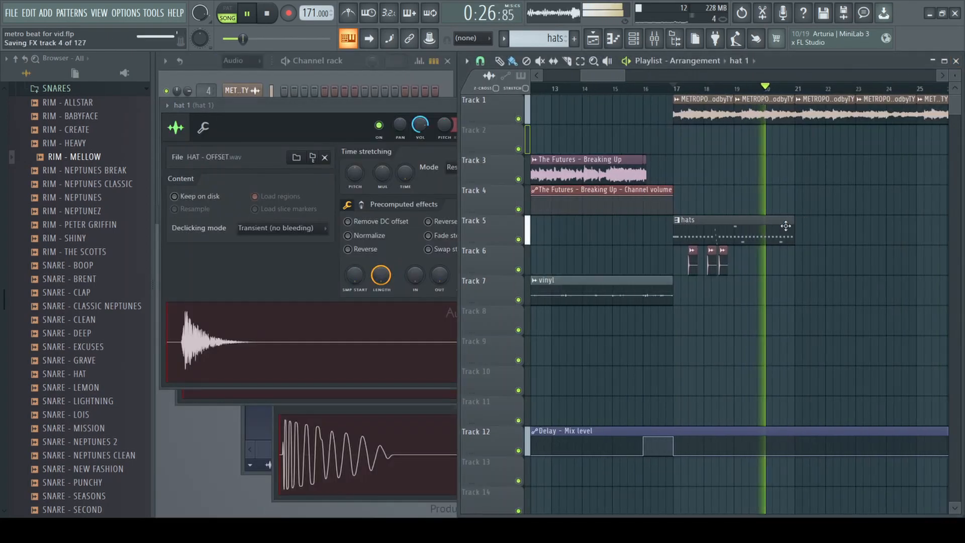
scroll(754, 191, "down", 5)
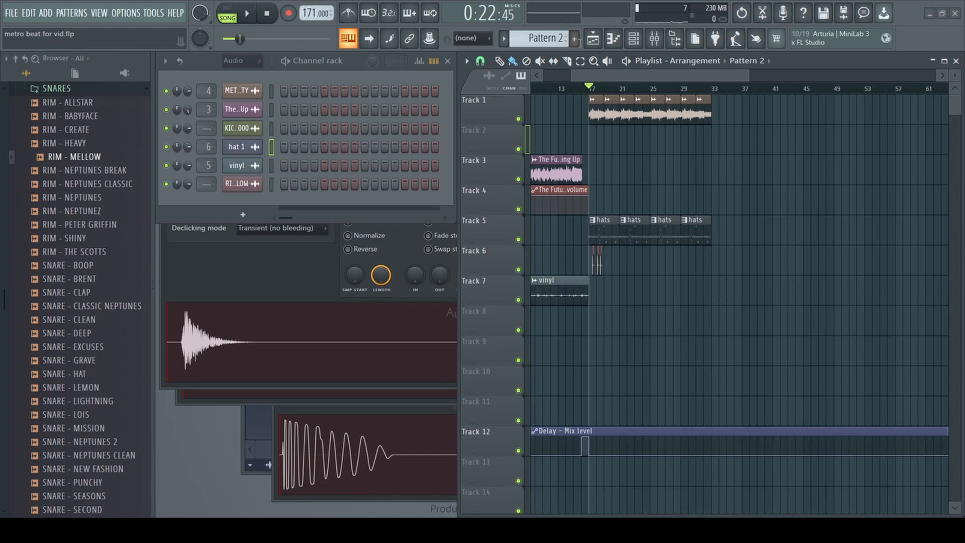
Start a rim pattern for RIM - MELLOW with C5 notes at step 9 of bar 1 and steps 3 and 9 of bar 2.
right_click(256, 187)
left_click(291, 198)
scroll(306, 447, "down", 4)
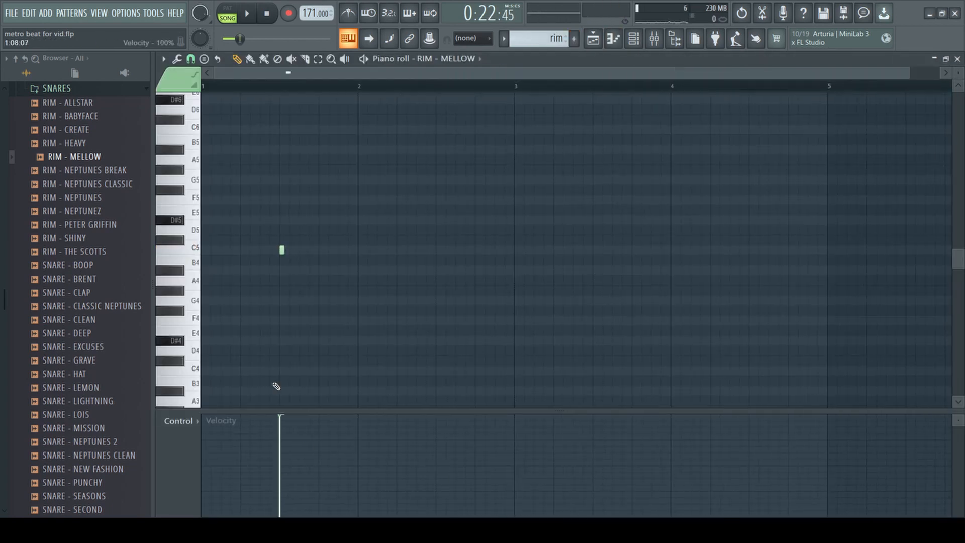
key("space")
left_click(371, 250)
right_click(370, 250)
left_click(380, 250)
left_click(442, 250)
Add C5 rim notes at step 9 of bar 3 and steps 3 and 9 of bar 4.
left_click(596, 250)
left_click(693, 249)
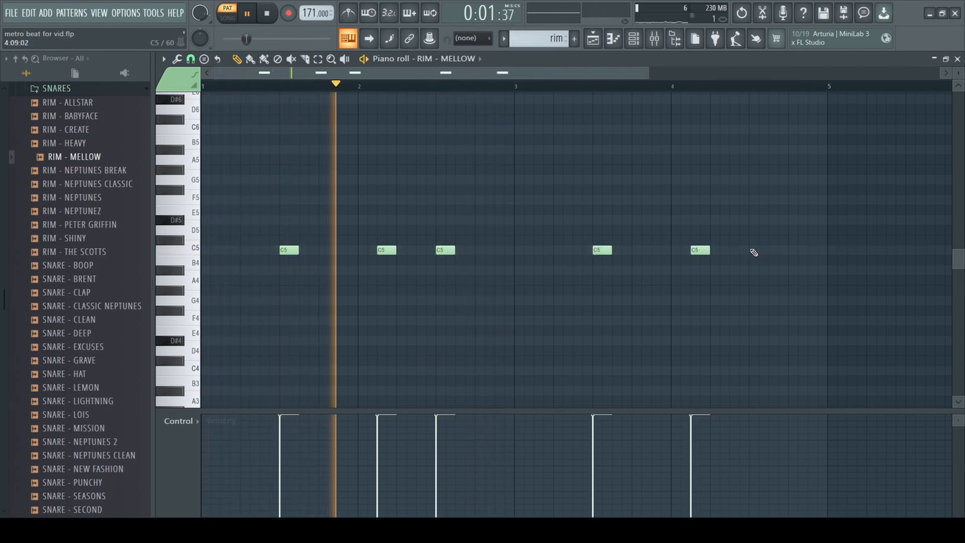
left_click(760, 251)
scroll(717, 201, "down", 3, "ctrl")
key("space")
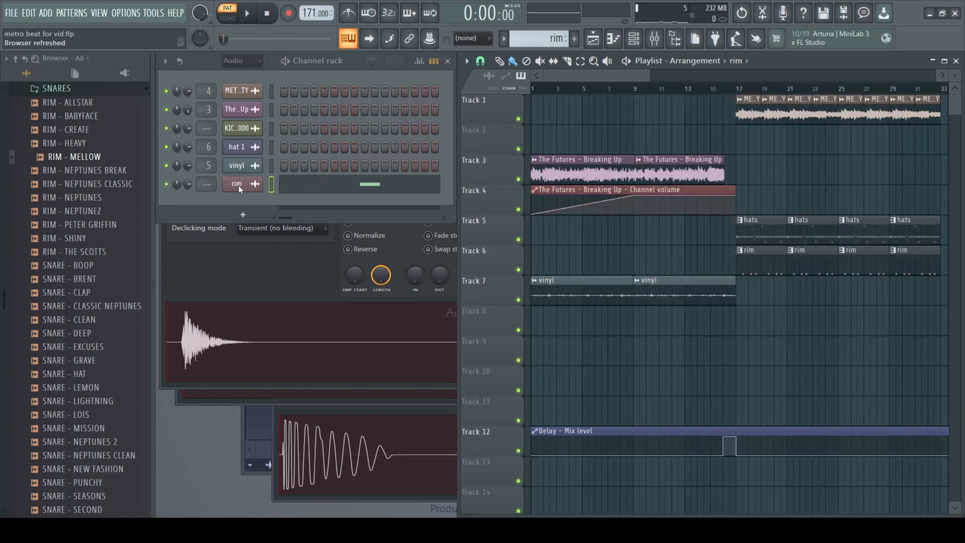
Route the rim to mixer track 7 and shape it with Fruity parametric EQ 2, cutting lows, boosting low mids and softening highs.
key("F9")
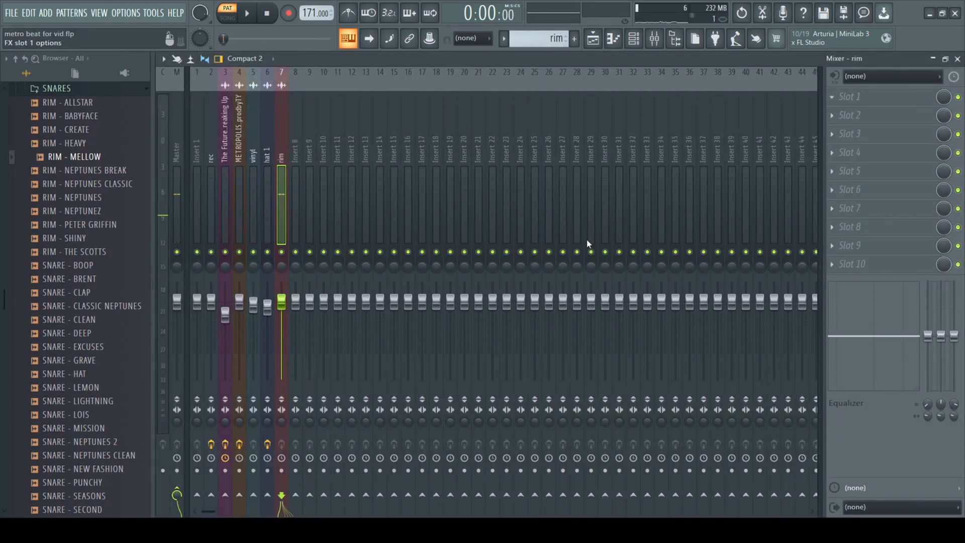
left_click_drag(428, 211, 431, 222)
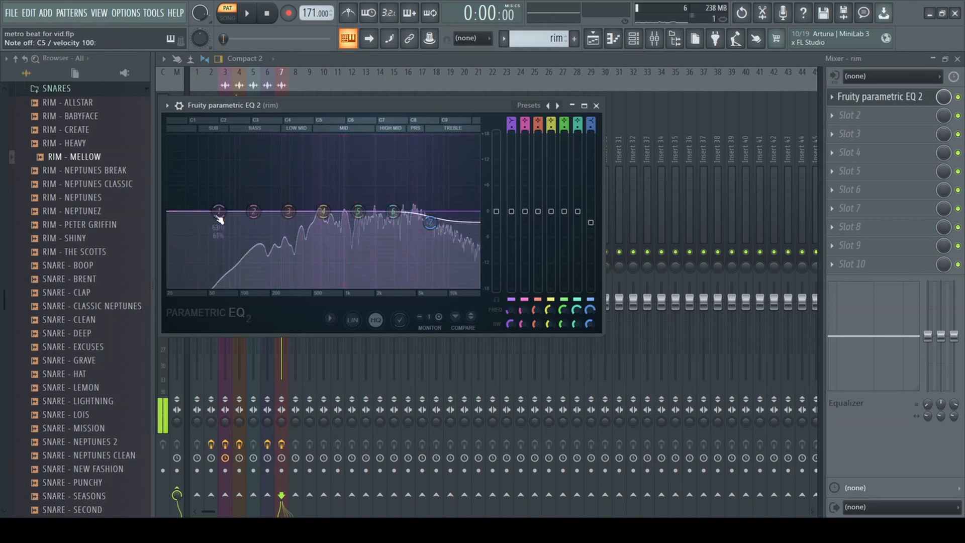
left_click_drag(218, 212, 240, 287)
left_click_drag(323, 211, 286, 203)
left_click_drag(358, 211, 395, 223)
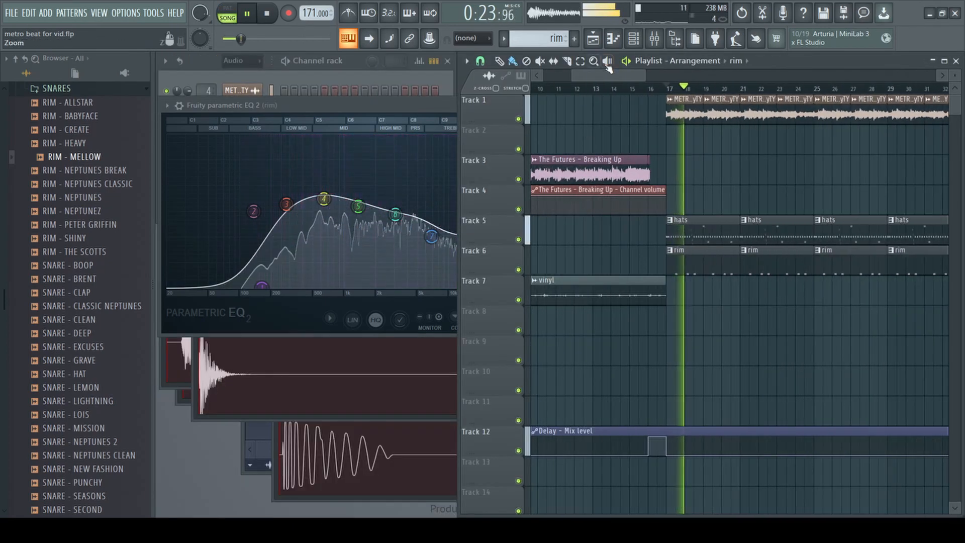
Play the drums with the sample from bar 17 and check the rim's level in the mixer.
left_click(655, 39)
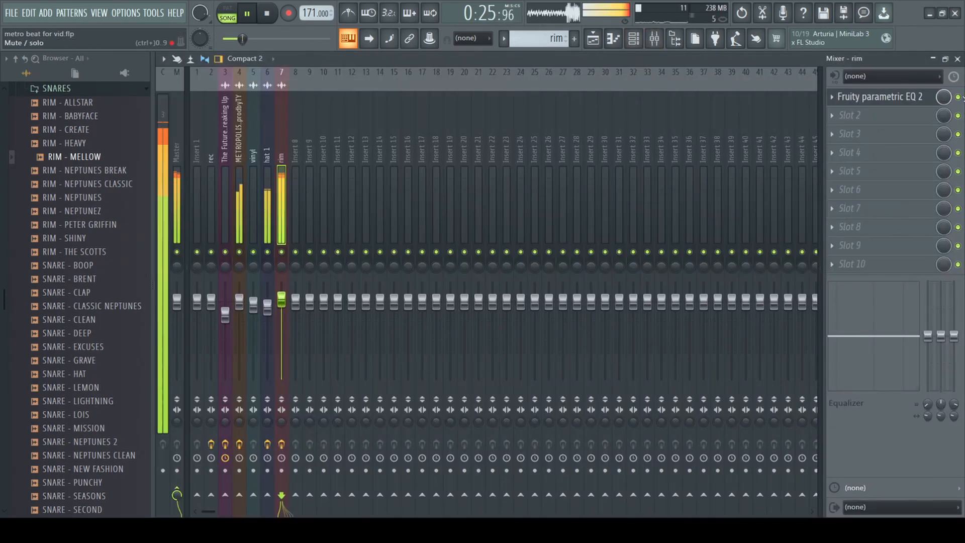
left_click(957, 59)
key("F6")
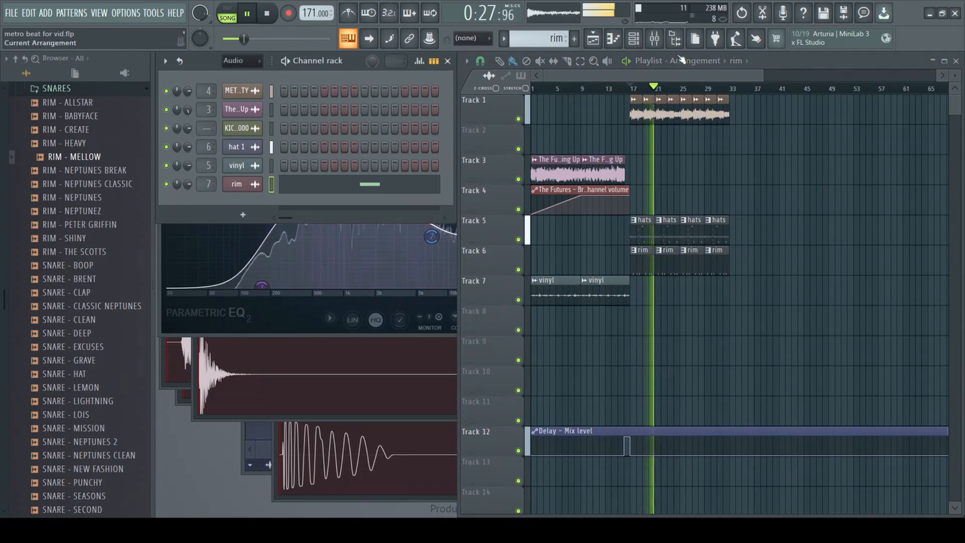
key("F9")
key("space")
key("F9")
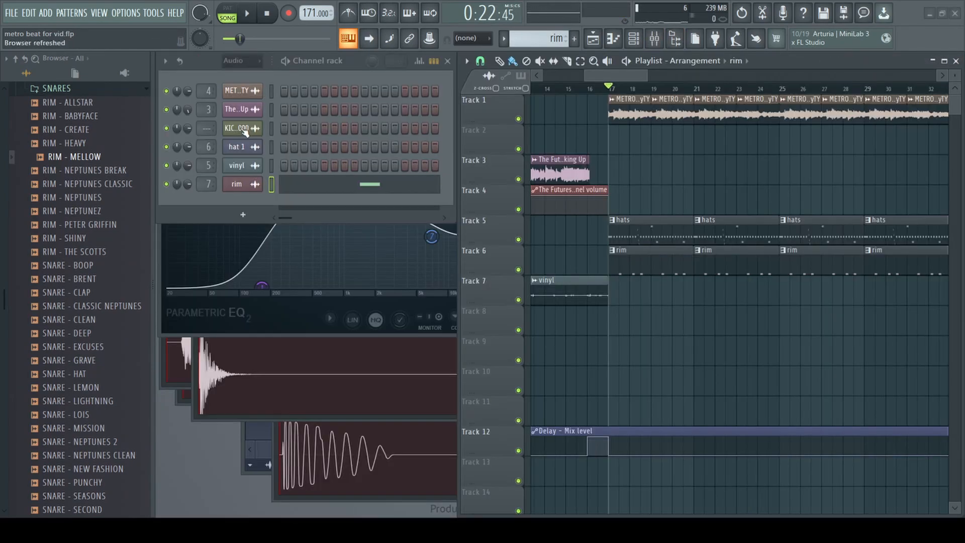
Name the KICK - S2000 channel "kick" and add C5 kick notes at step 1 of bar 1 and step 5 of bar 2.
left_click(246, 132)
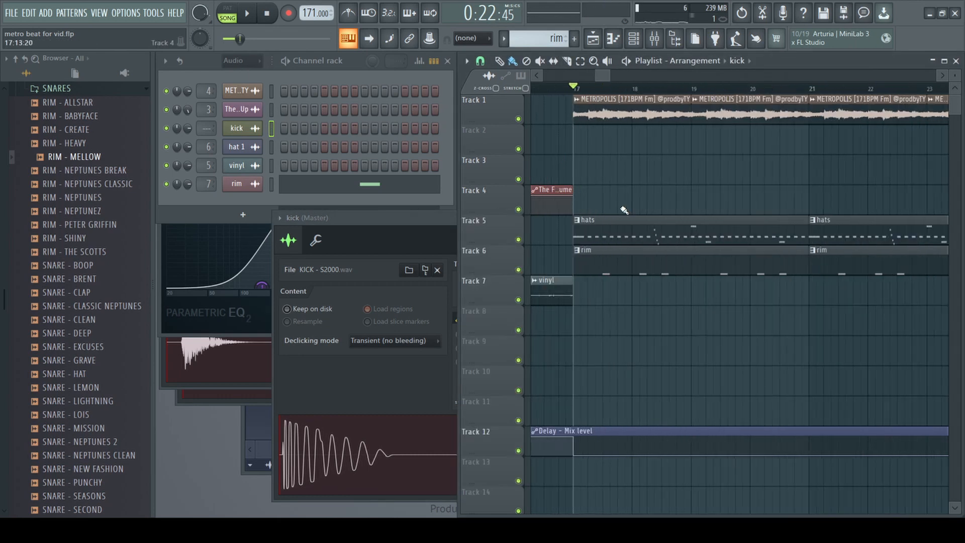
key("F7")
key("l")
key("space")
left_click(558, 222)
key("space")
left_click(553, 219)
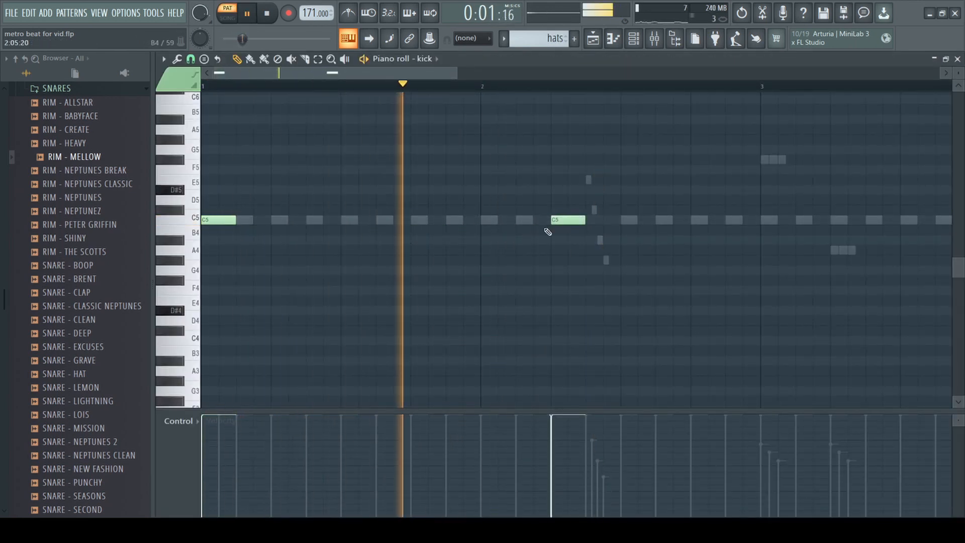
Add C5 kick notes at the start of bar 3, near the end of bar 3 and at step 5 of bar 4.
scroll(519, 224, "down", 2)
left_click(486, 221)
scroll(503, 221, "down", 1)
left_click(525, 220)
key("space")
right_click(567, 224)
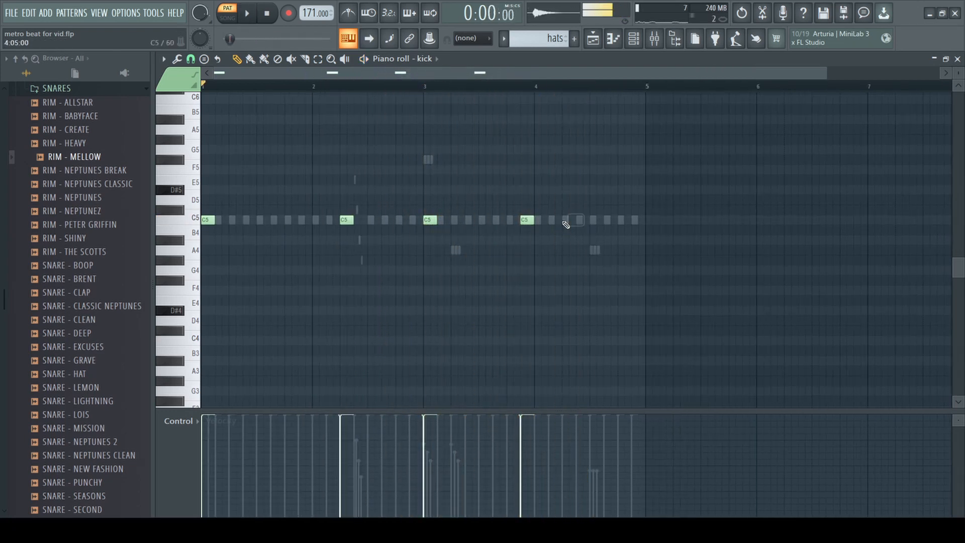
scroll(523, 220, "up", 2)
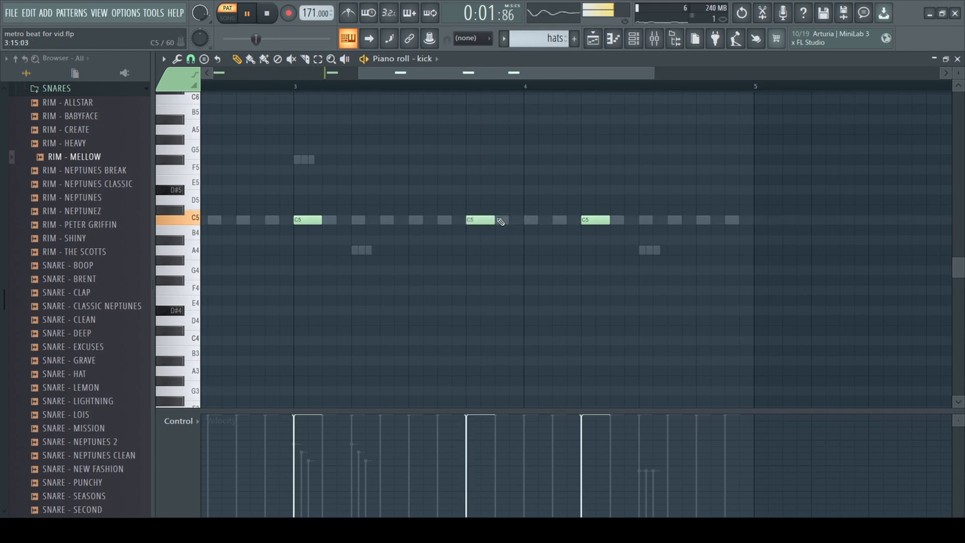
Settle the second kick of bar 3 on step 15 and listen to the kick pattern with the hats.
left_click(505, 220)
scroll(504, 218, "down", 2)
scroll(490, 219, "up", 3)
right_click(443, 222)
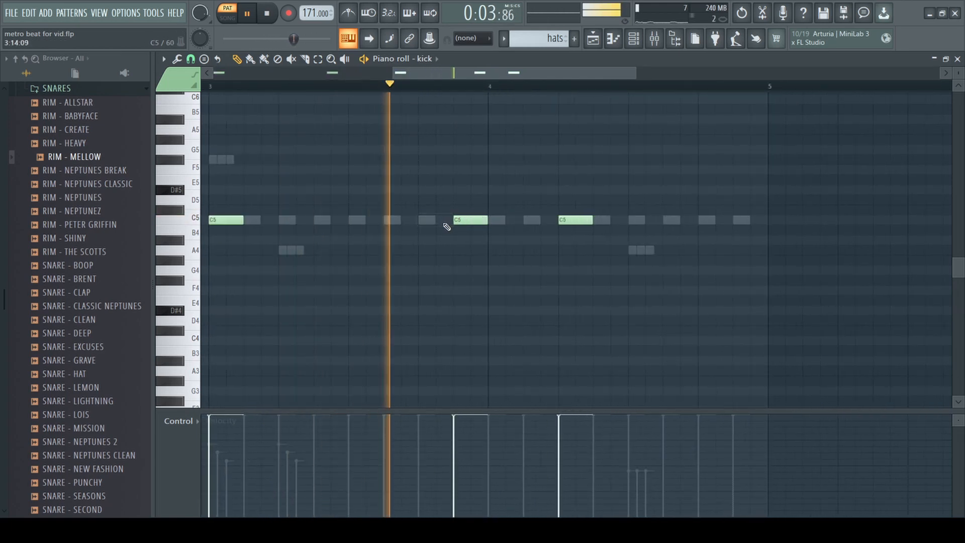
scroll(534, 215, "down", 3)
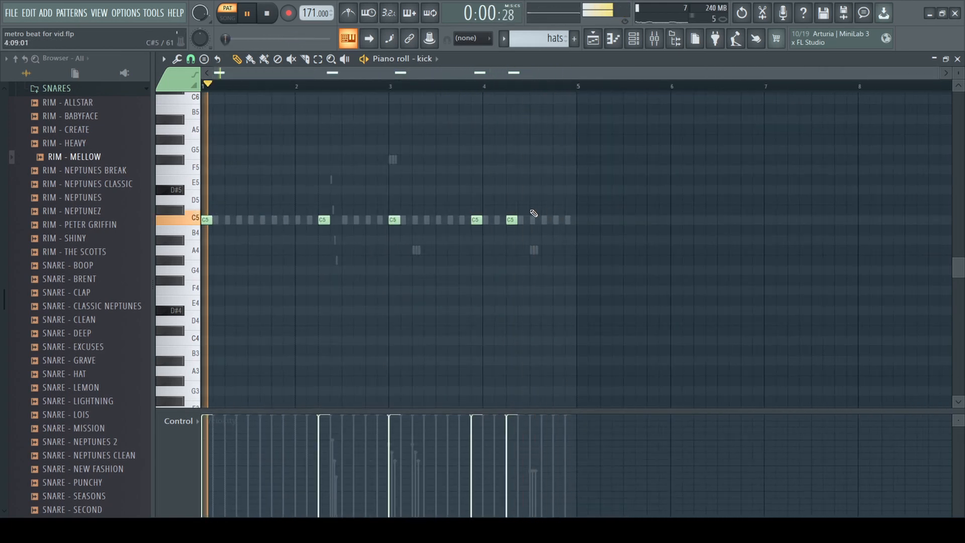
key("space")
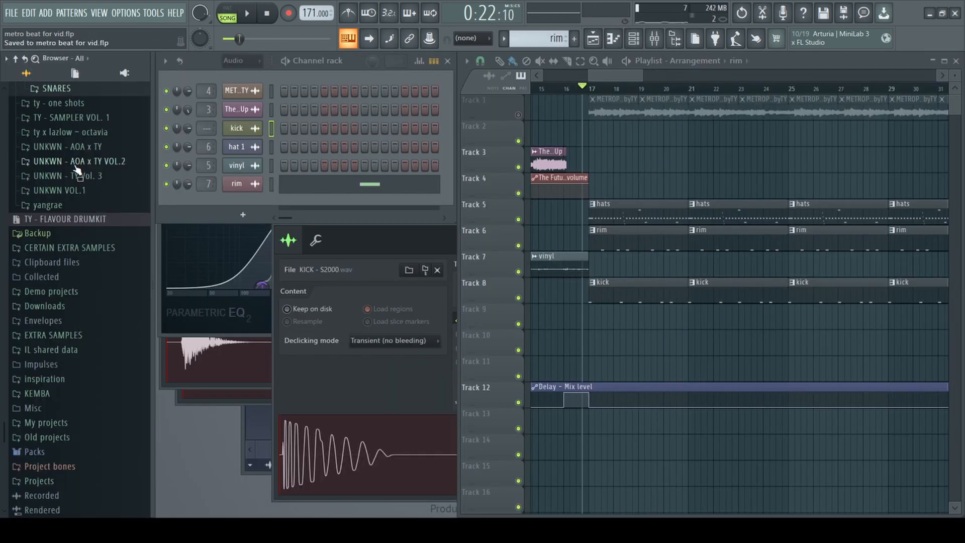
Open the drumkit's OPEN HATS & CRASHES folder and try CRASH - INTIMATE on Track 10 at bar 17.
scroll(71, 246, "up", 4)
scroll(79, 248, "up", 1)
left_click(79, 248)
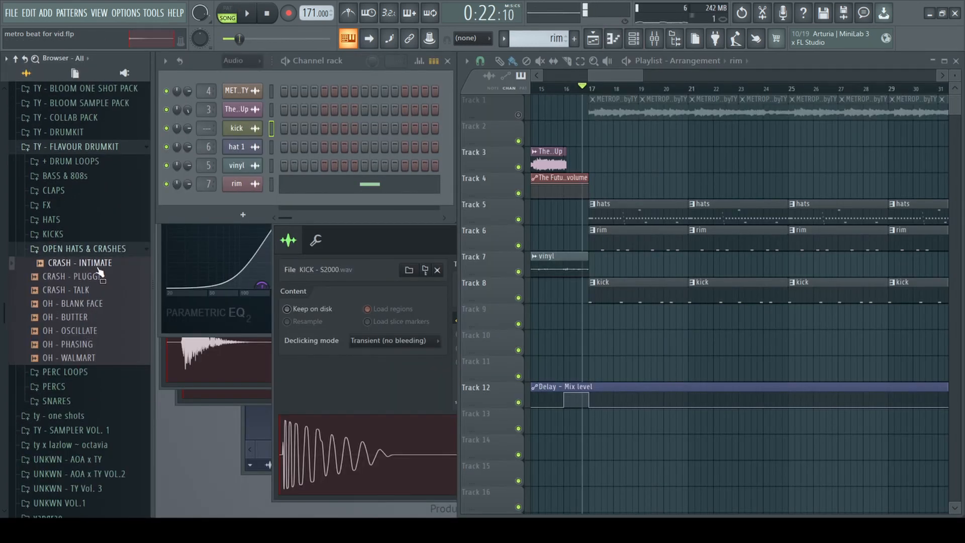
left_click_drag(595, 348, 593, 346)
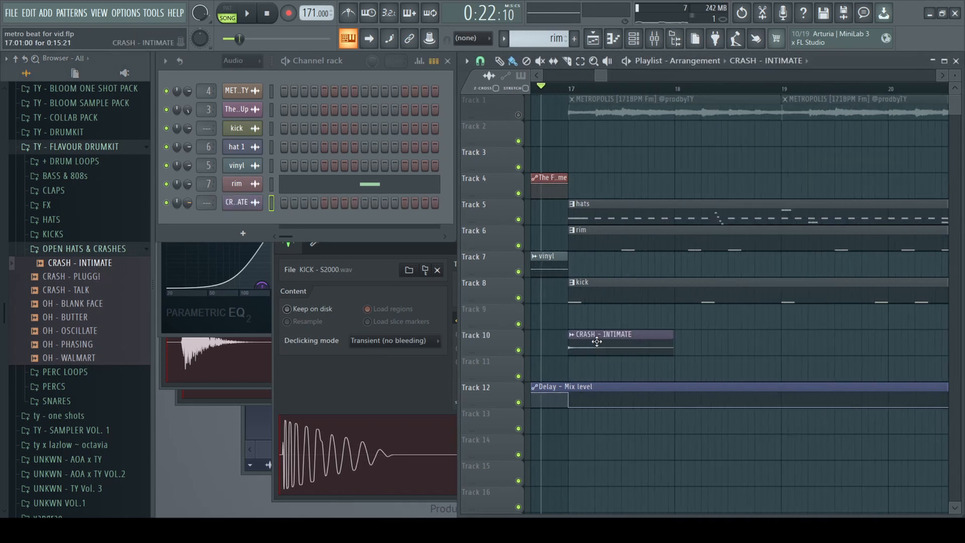
Use CRASH - TALK on Track 10 at bar 17 instead, give it a fade-out and play it with the drums.
left_click_drag(101, 291, 619, 348)
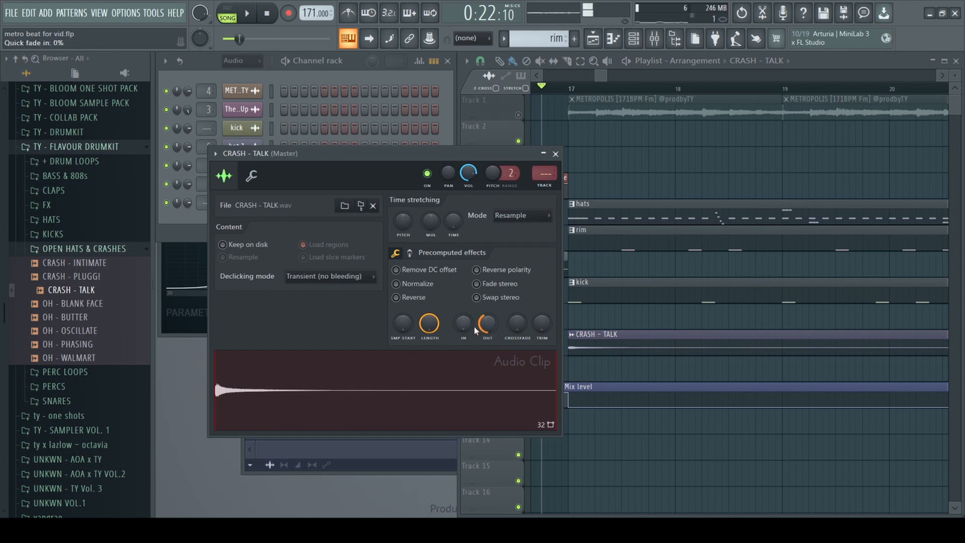
key("space")
right_click(695, 318)
scroll(687, 318, "down", 3)
scroll(691, 315, "up", 4)
scroll(674, 314, "down", 3)
scroll(660, 315, "down", 3)
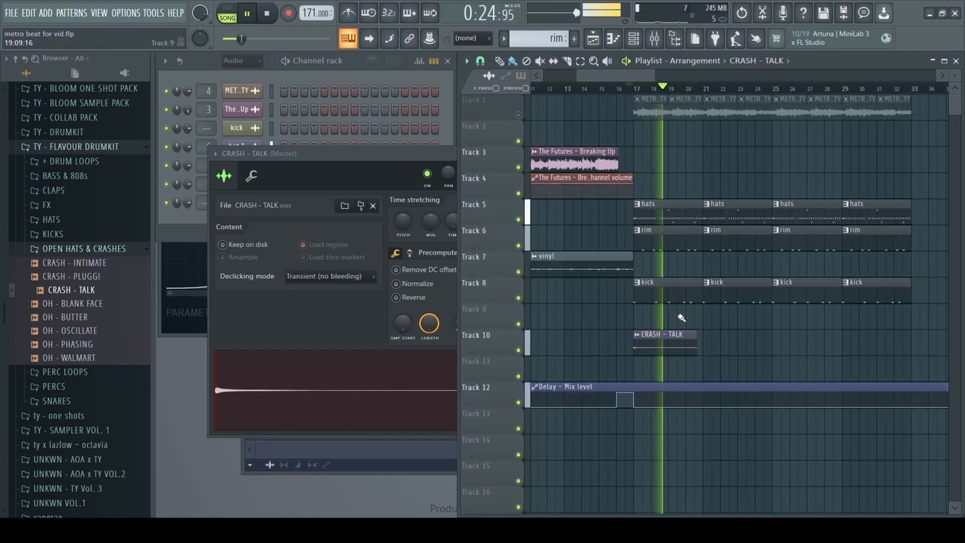
Shorten the CRASH - TALK clip on Track 10 to two bars, copy it to bar 25 and stop playback.
right_click(678, 340)
left_click_drag(672, 324, 788, 339)
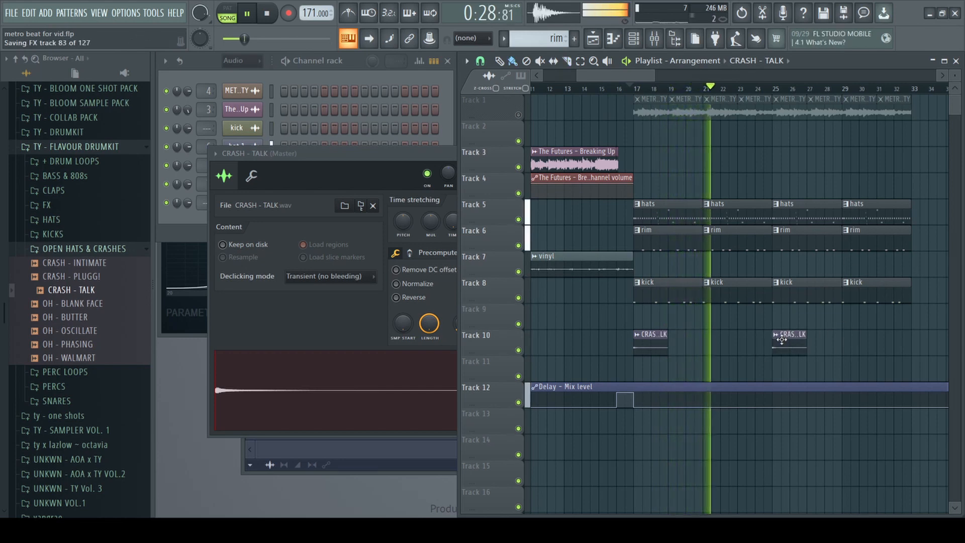
key("space")
Audition samples in the OPEN HATS & CRASHES folder and load OH - WALMART as an open hat channel.
left_click(98, 264)
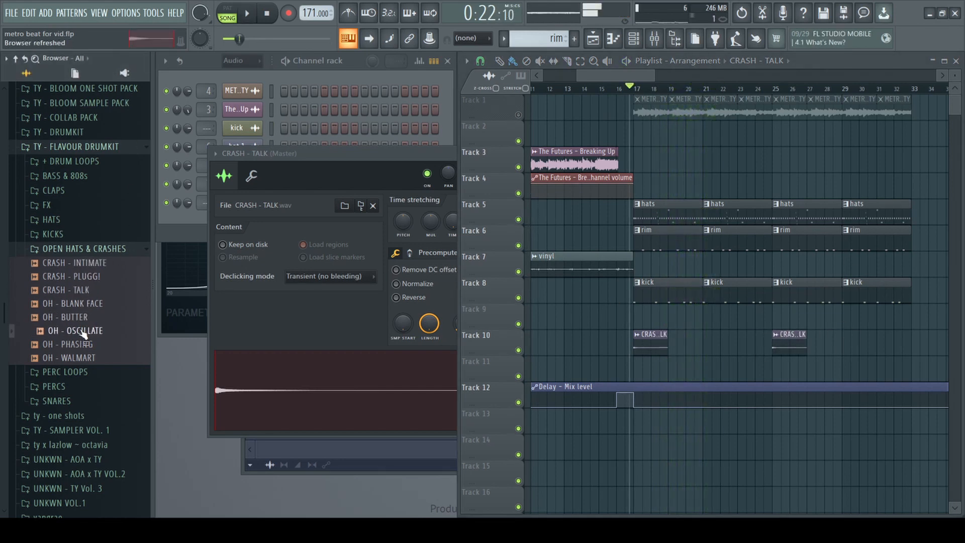
left_click(342, 77)
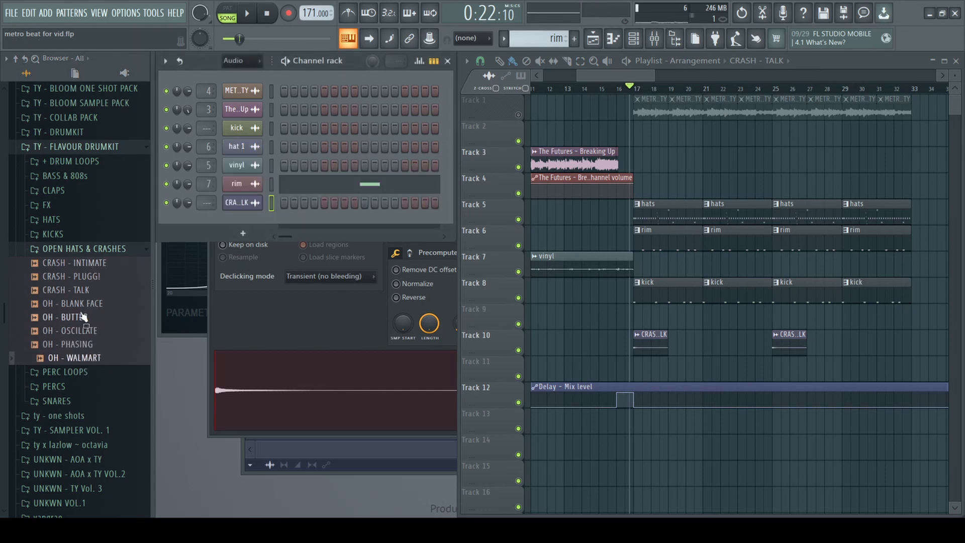
left_click_drag(589, 280, 254, 229)
Add a C5 open hat note at step 5 of bar 2 in the hats pattern while the beat plays.
key("q")
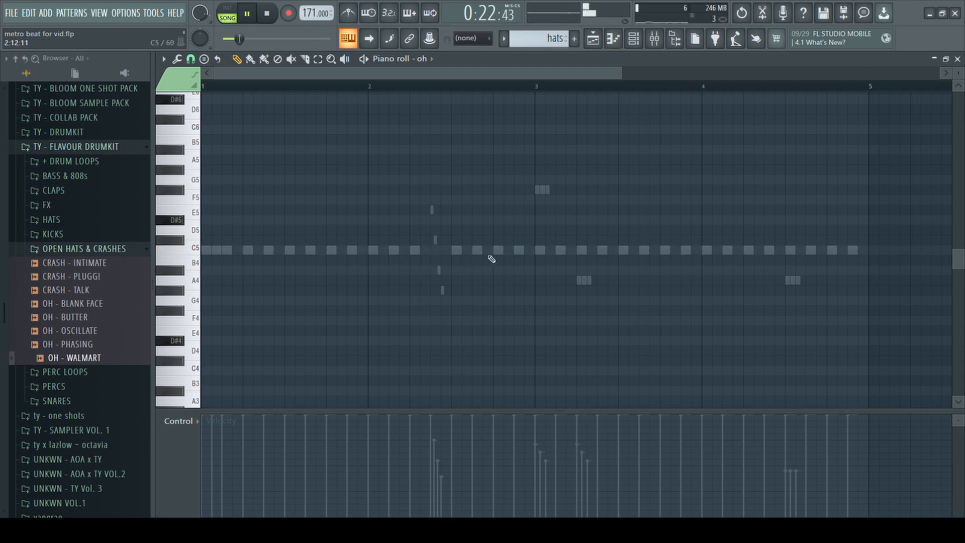
left_click(421, 250)
scroll(418, 252, "up", 5)
left_click_drag(417, 251, 422, 251)
scroll(426, 251, "down", 3)
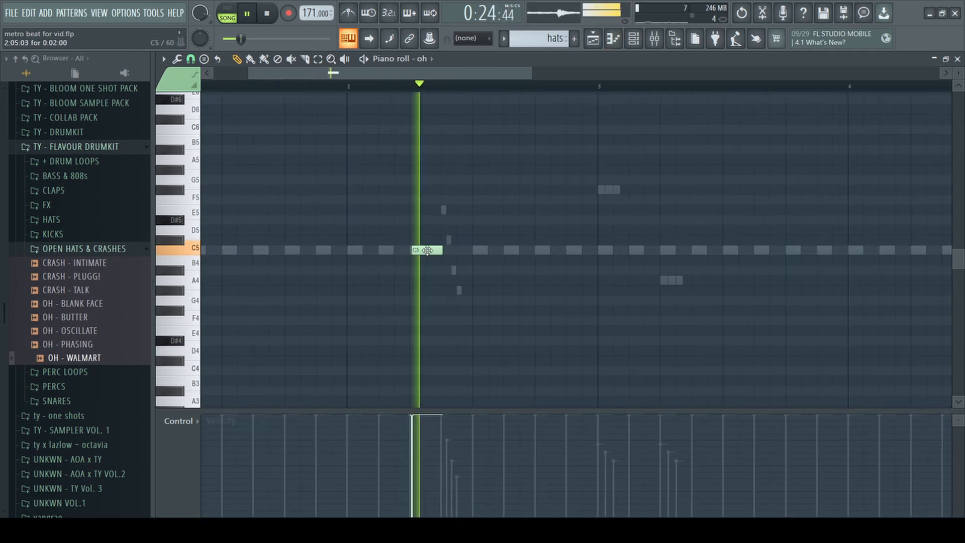
scroll(431, 250, "down", 3)
left_click(523, 251)
Stop playback and pan the crash mixer track 20% left.
key("space")
key("F9")
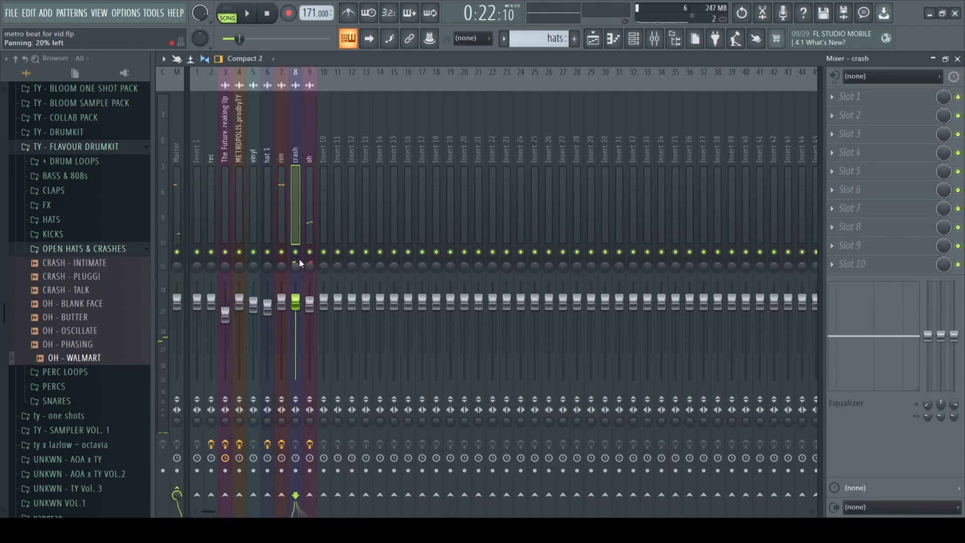
left_click(958, 58)
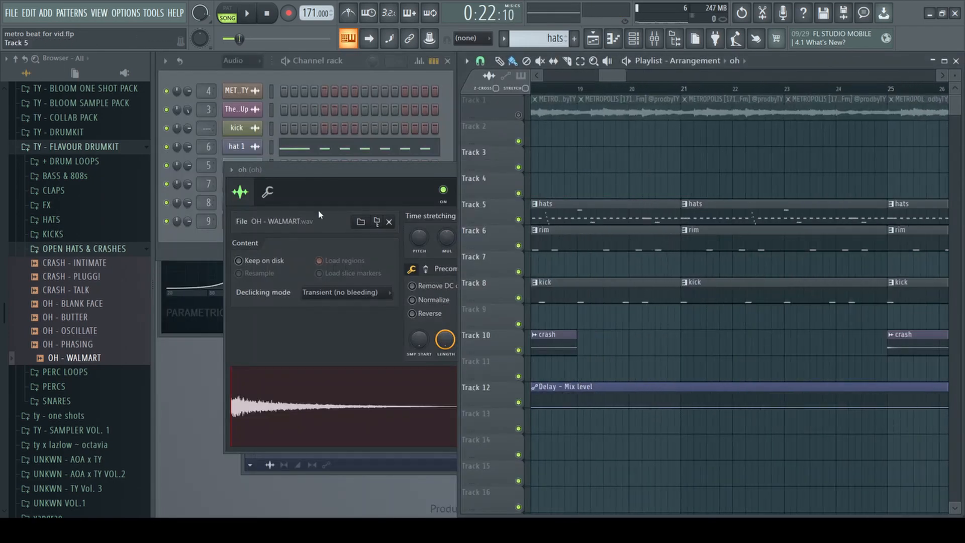
Set the playback position to bar 17 and look over the hat 1 notes and the kick and hats patterns.
scroll(578, 102, "left", 1)
scroll(596, 115, "down", 2)
left_click(610, 90)
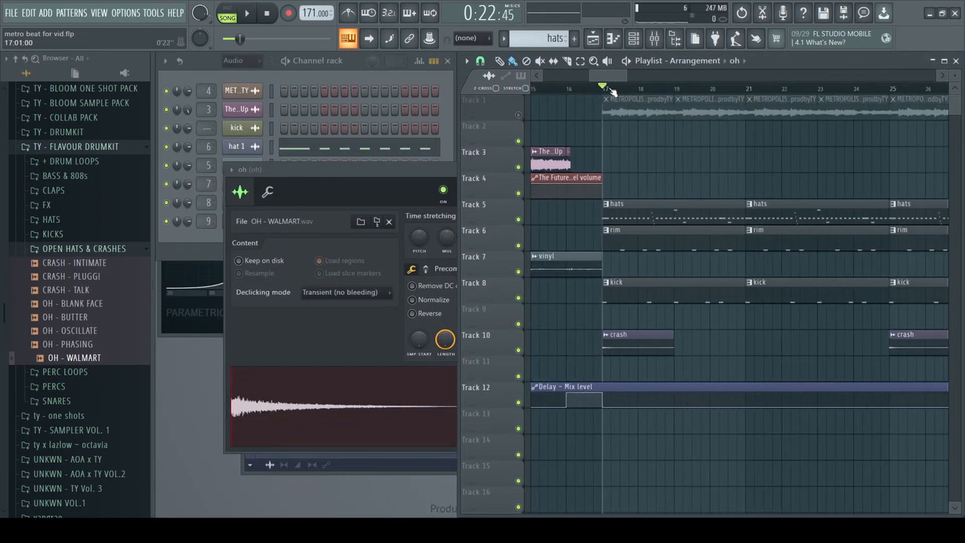
left_click(355, 71)
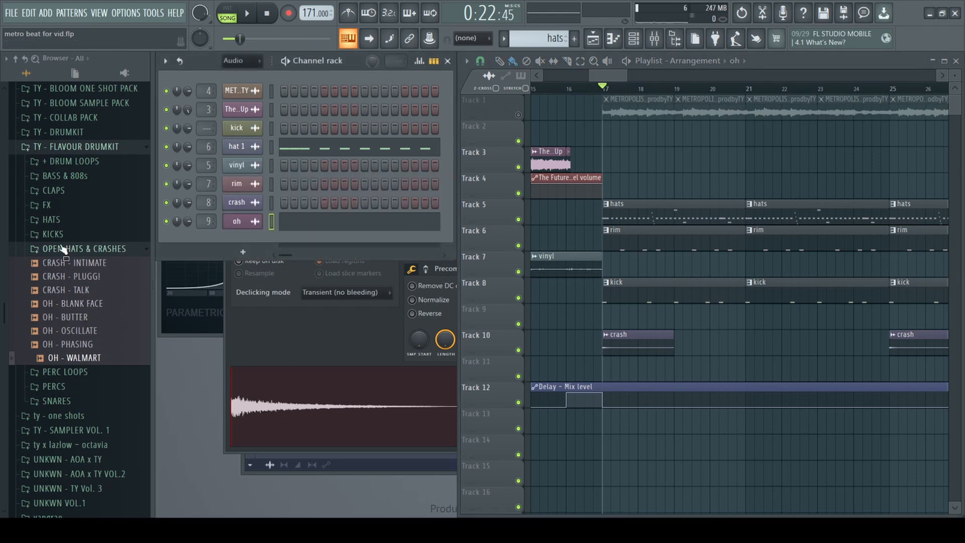
left_click(362, 149)
scroll(390, 304, "up", 6)
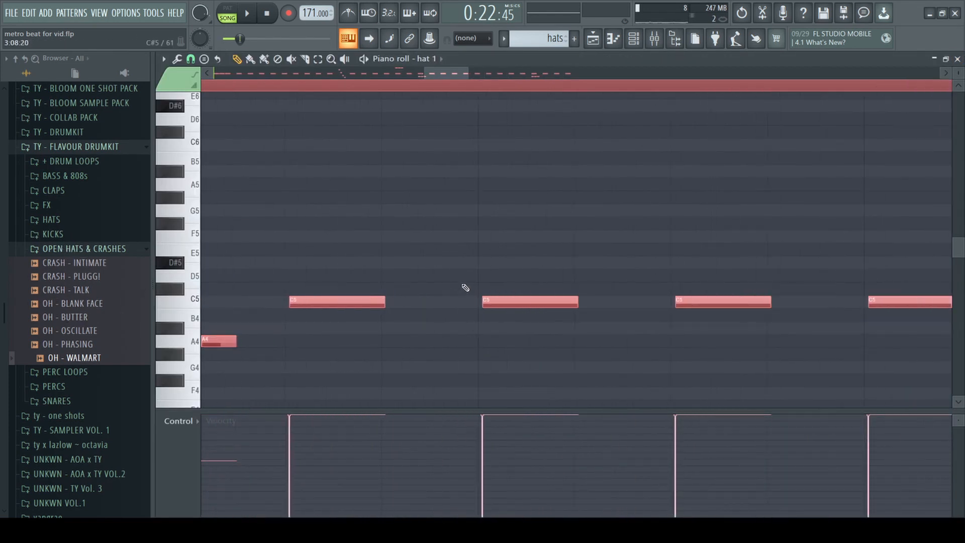
scroll(460, 286, "down", 8)
left_click(957, 59)
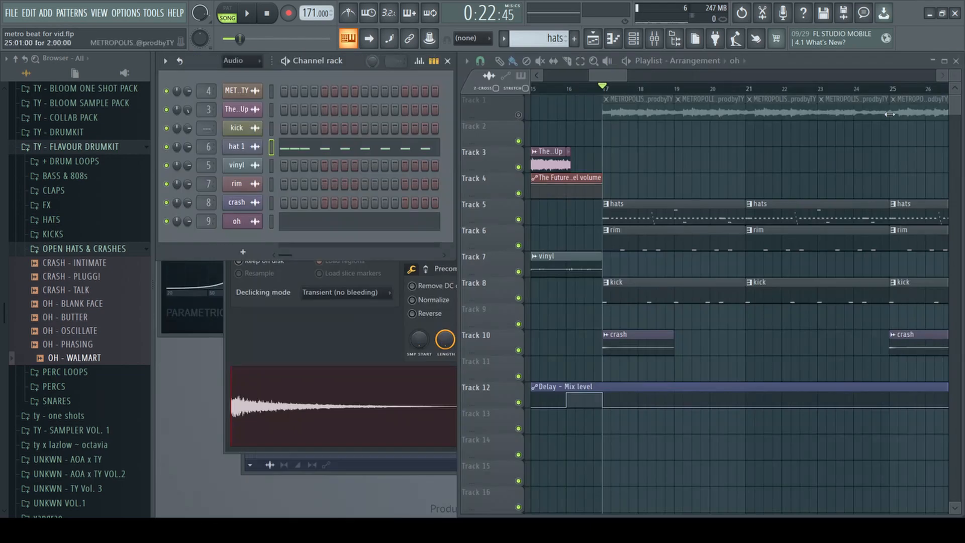
scroll(643, 210, "right", 1)
scroll(620, 224, "up", 4)
scroll(620, 229, "left", 1)
left_click(608, 292)
scroll(607, 292, "down", 4)
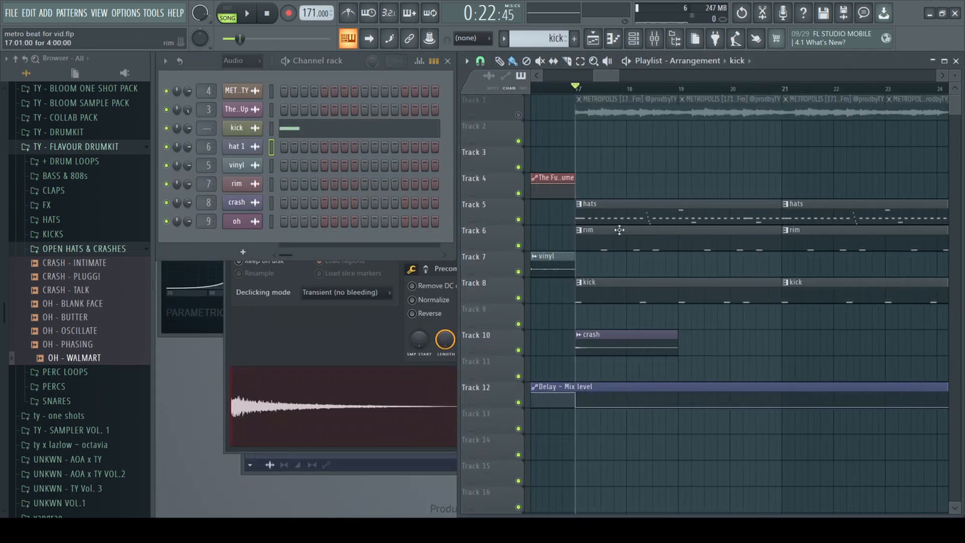
left_click(623, 220)
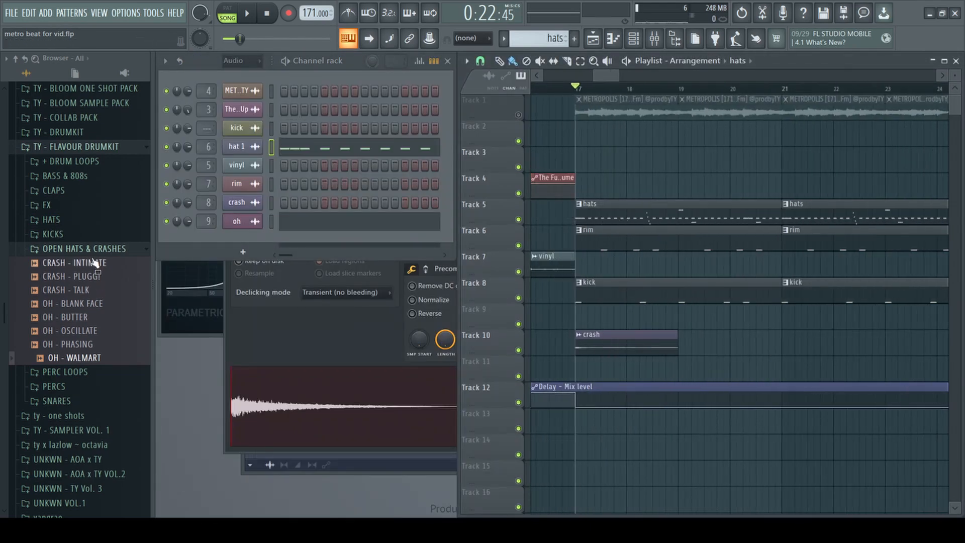
Load 808 - BOOMIN from the drumkit's BASS & 808s folder as the 808 channel and open its sampler settings.
left_click(99, 224)
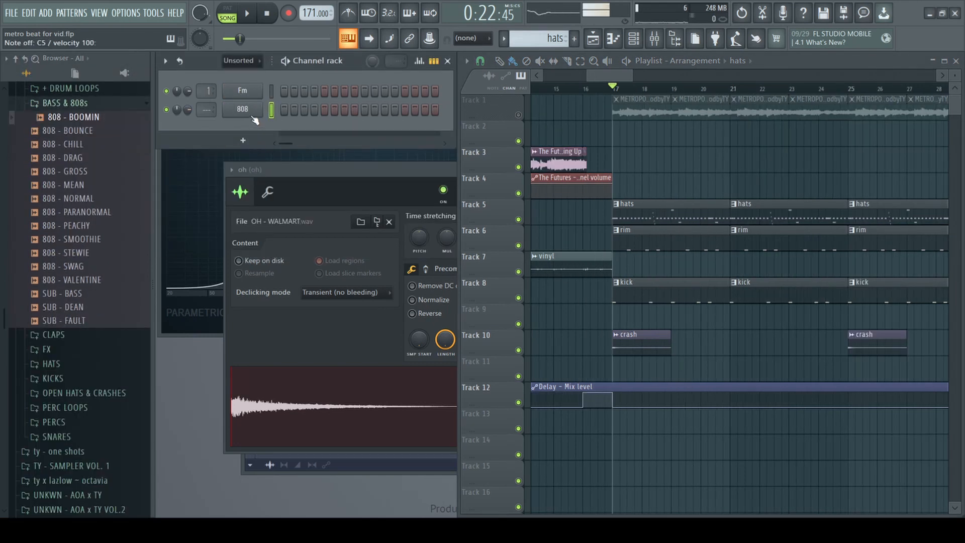
left_click(251, 113)
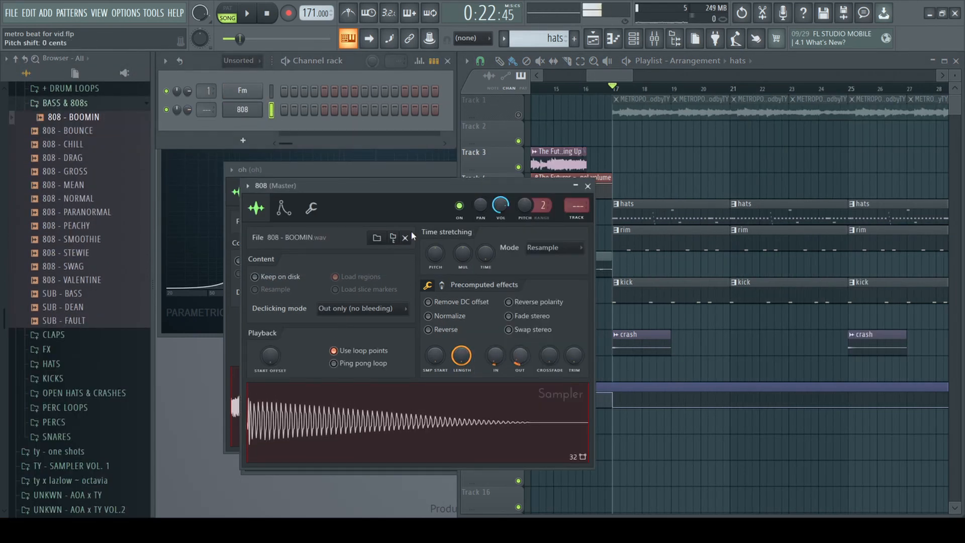
scroll(242, 61, "down", 1)
scroll(625, 234, "right", 1)
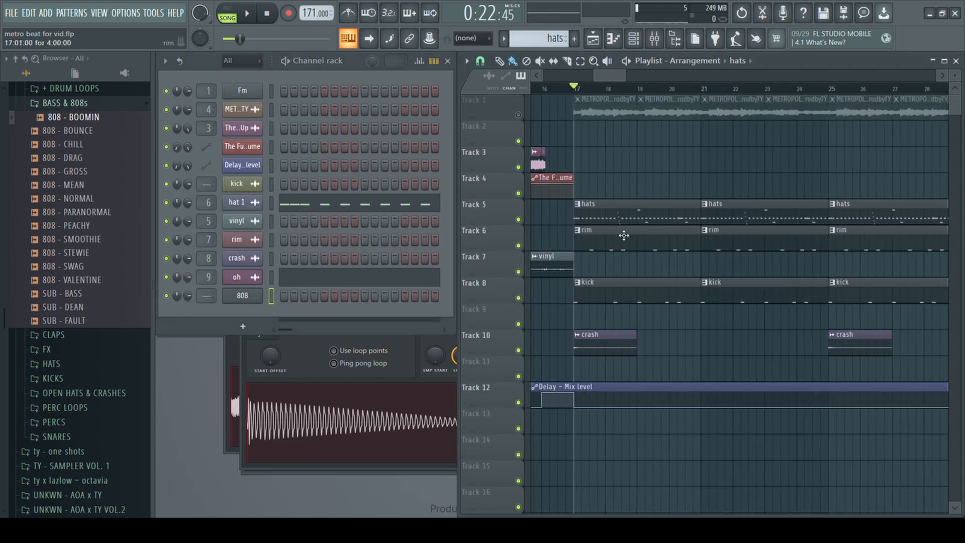
Select the kick pattern and open the 808 channel's piano roll over the kick ghost notes.
scroll(622, 262, "up", 3)
left_click(619, 288)
scroll(620, 288, "down", 1)
scroll(629, 280, "down", 3)
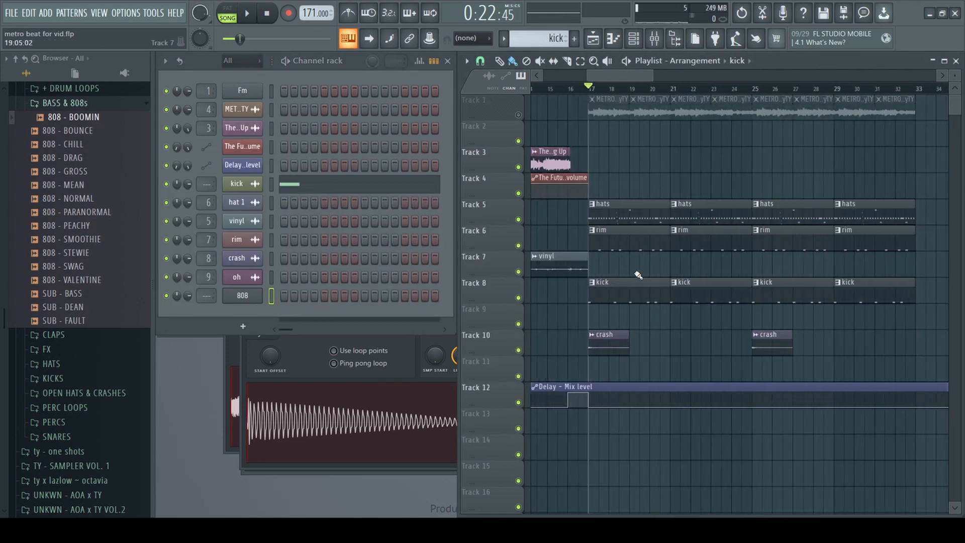
right_click(242, 294)
left_click(261, 238)
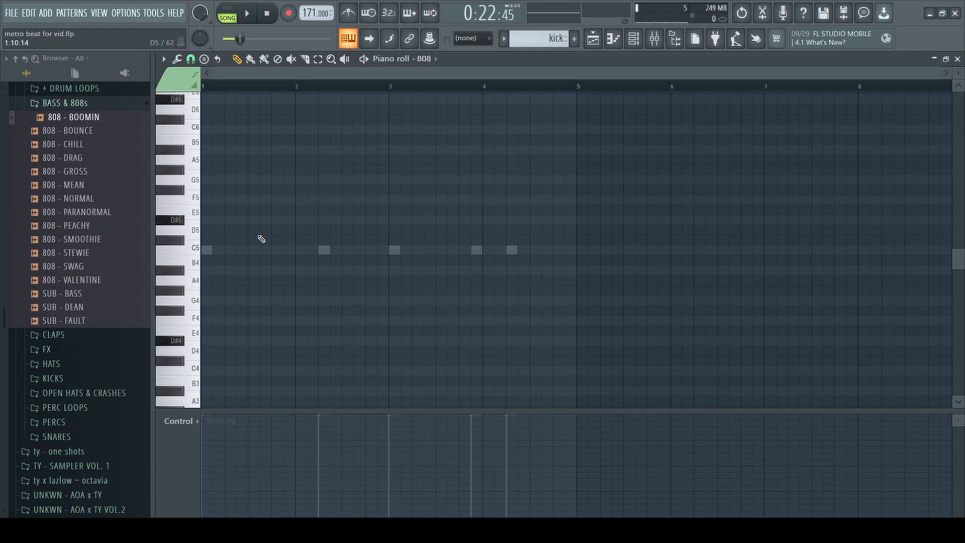
Return to the playlist and solo the kick on Track 8.
left_click(957, 59)
scroll(570, 242, "up", 5)
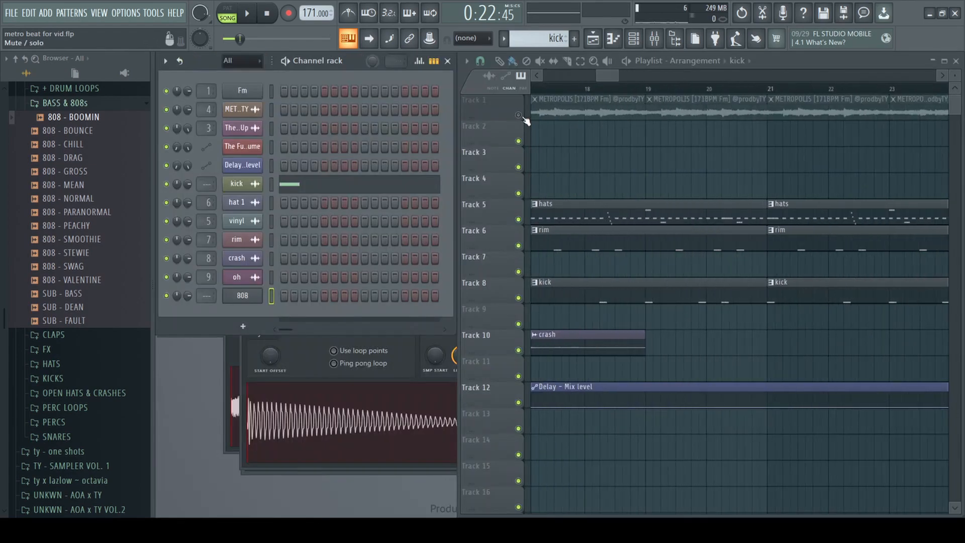
right_click(518, 297)
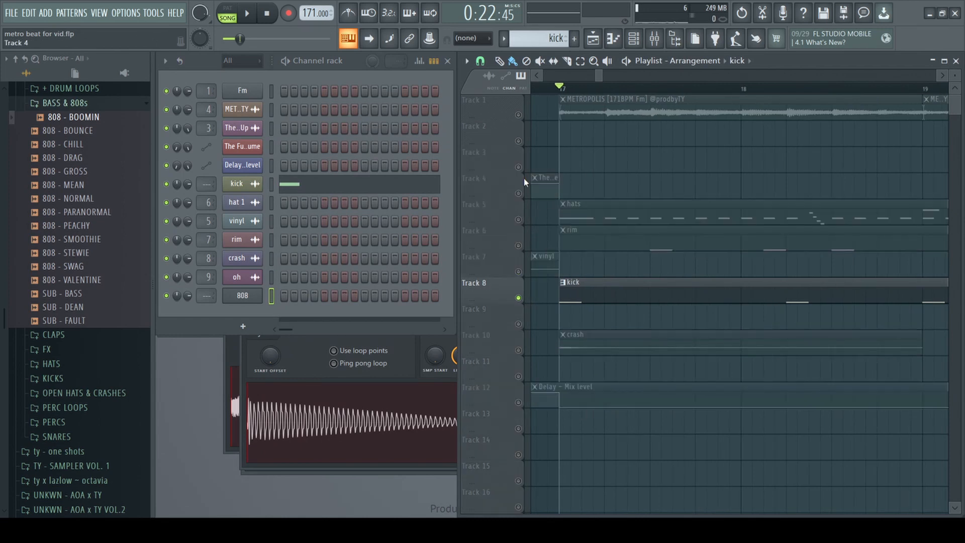
Write a two-bar 808 line with C7 at bar 1 and A#6 at step 5 of bar 2, and duplicate it from bar 3.
left_click_drag(222, 192, 309, 194)
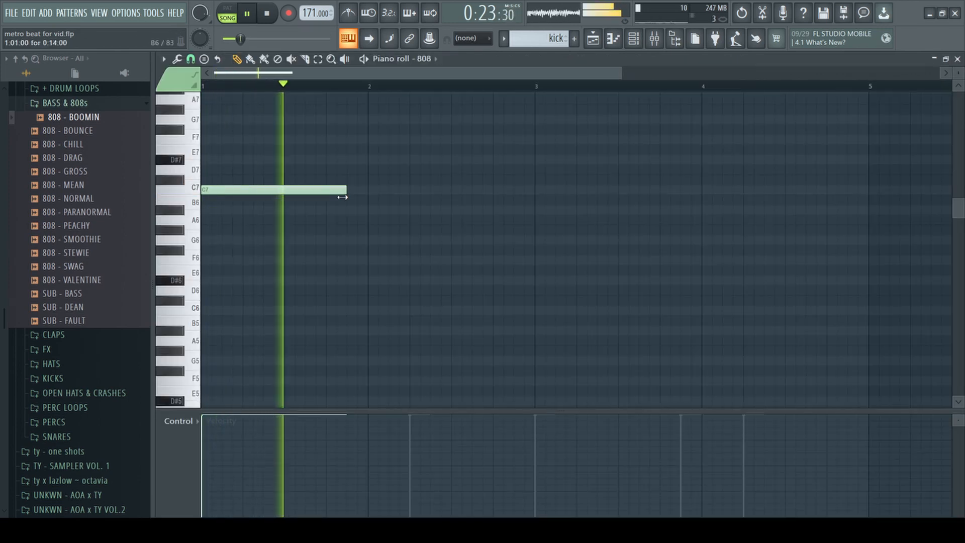
left_click_drag(342, 197, 398, 219)
key("space")
scroll(462, 211, "down", 2)
key("space")
key("ctrl+b")
key("ctrl+d")
scroll(470, 231, "down", 1)
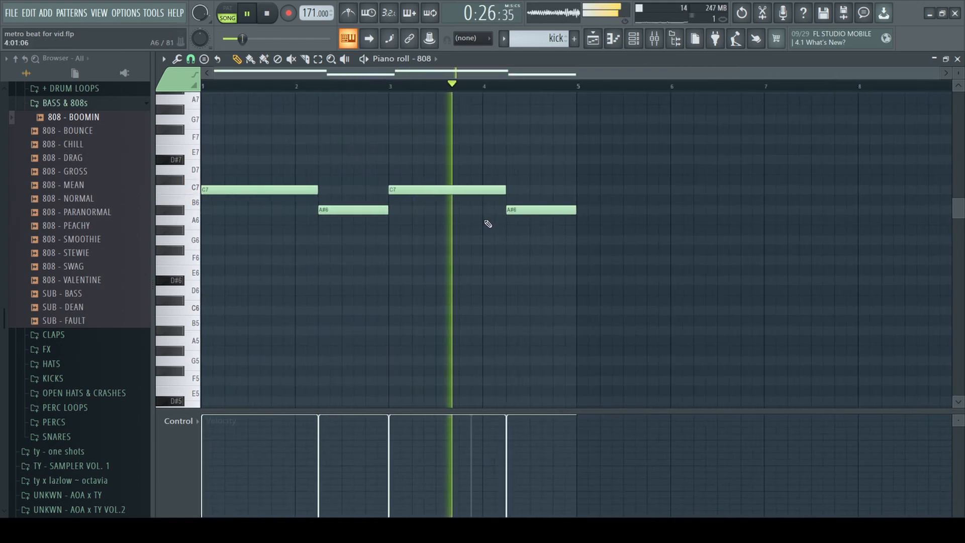
Add a C7 808 note at step 15 of bar 3, save the project and restart playback.
key("space")
key("ctrl+s")
key("space")
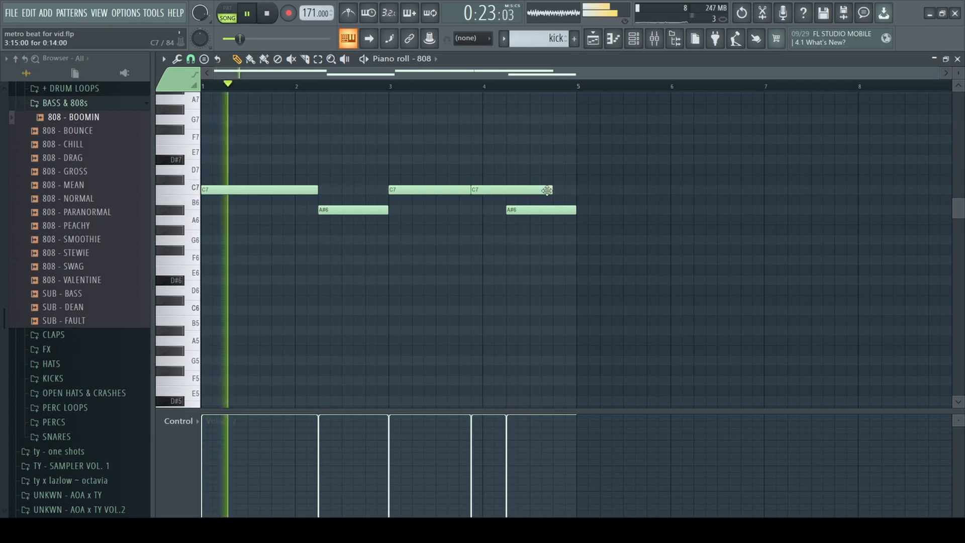
Move the 808 notes into a new pattern named 808, place it on Track 9 at bar 17 and play it.
key("ctrl+x")
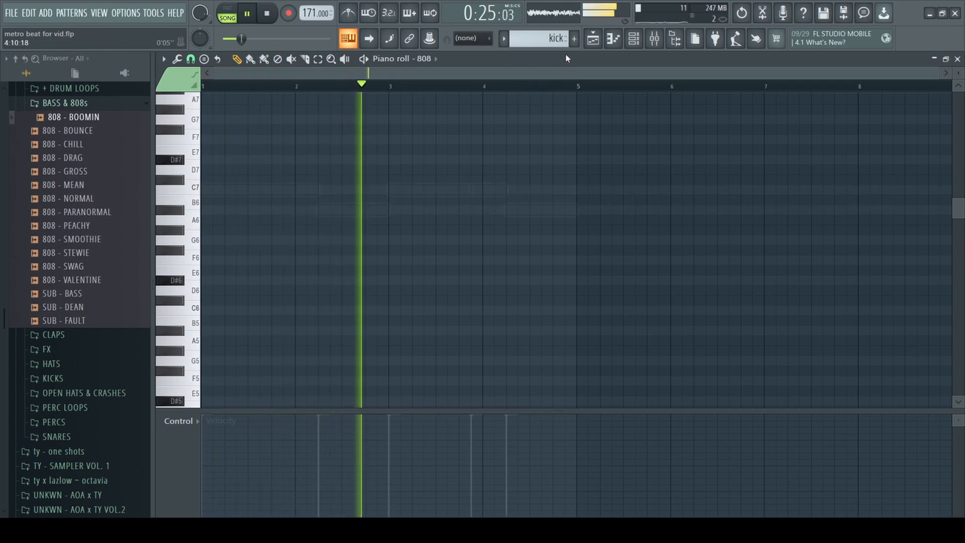
left_click(574, 39)
key("ctrl+v")
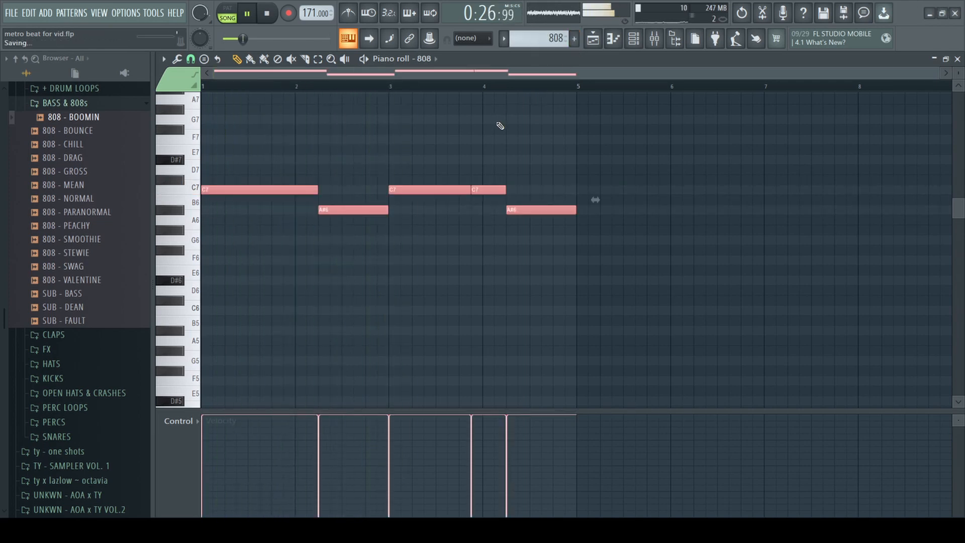
left_click(959, 61)
key("space")
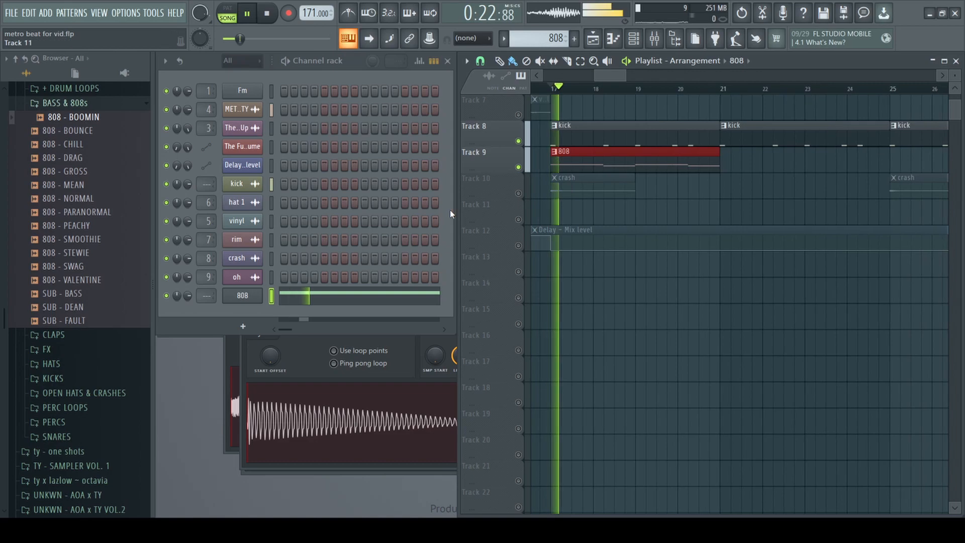
Duplicate the four-bar 808 line into bars 5 to 8 of the 808 pattern.
left_click(345, 296)
scroll(349, 300, "down", 3)
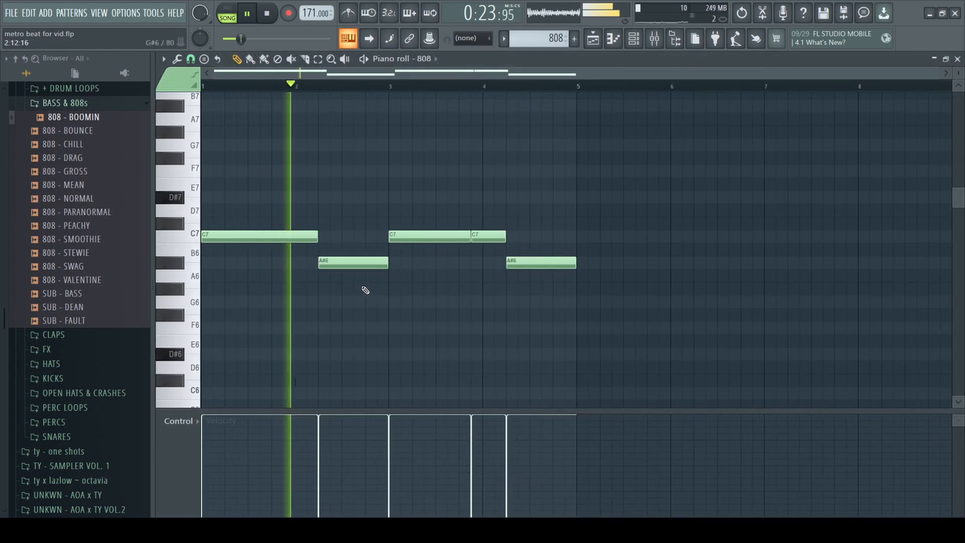
key("ctrl+b")
scroll(623, 297, "down", 2)
scroll(635, 279, "up", 4)
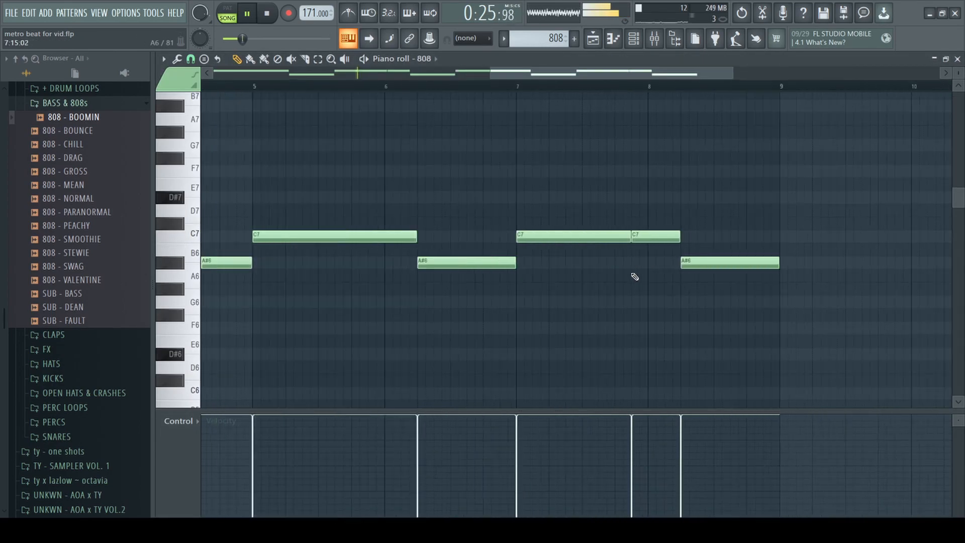
Lower both C7 808 notes in bar 7 to A#6 and the bar 6 note to G#6, and play the line.
scroll(592, 237, "down", 4)
left_click_drag(588, 240, 617, 265)
left_click(628, 276, "ctrl")
left_click_drag(553, 263, 555, 290)
key("space")
key("space")
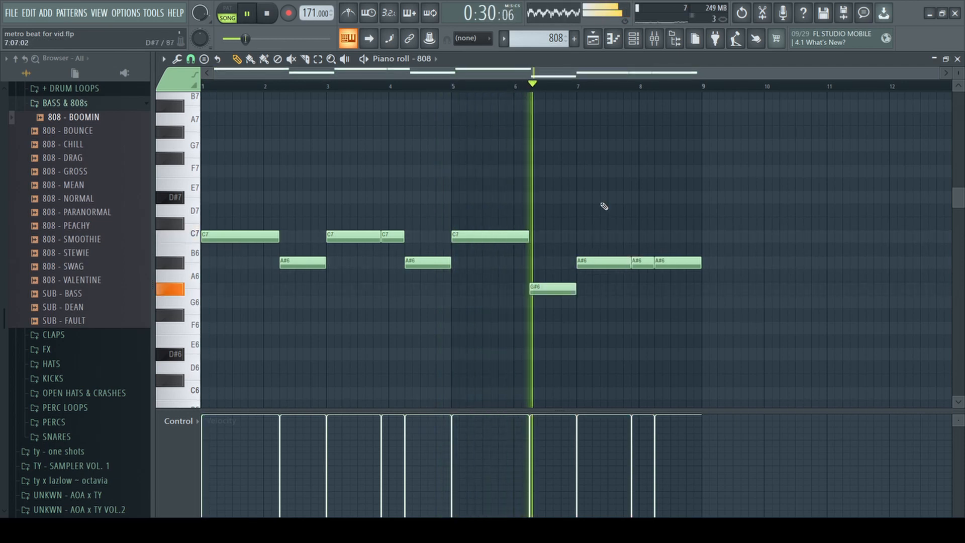
Lower the last 808 note in bar 8 to G6, stop playback and save the project.
scroll(582, 157, "up", 2)
left_click_drag(753, 264, 752, 303)
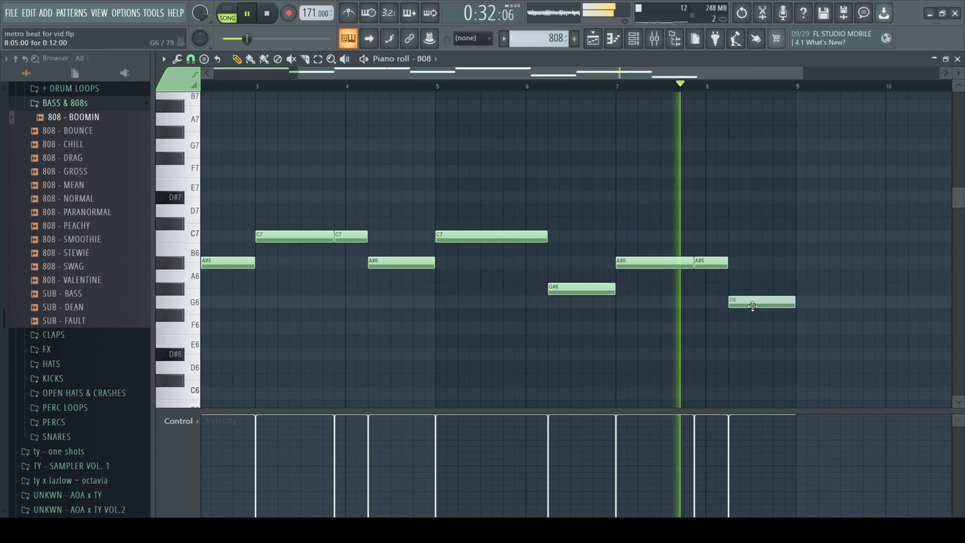
scroll(735, 285, "down", 2)
key("space")
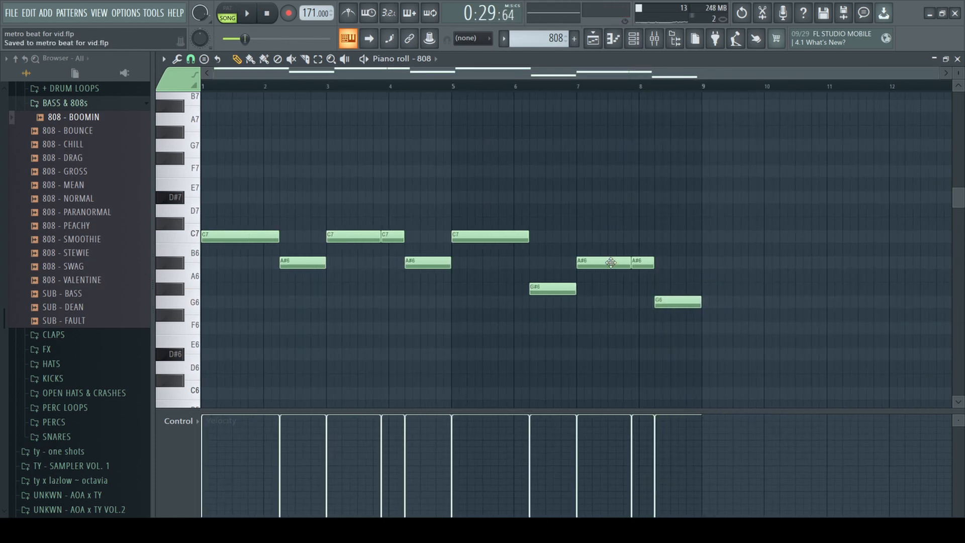
Transpose the whole 808 line down two octaves and shorten the notes starting bars 1, 3, 5 and 7 to half a bar.
key("ctrl+Down")
key("ctrl+Down")
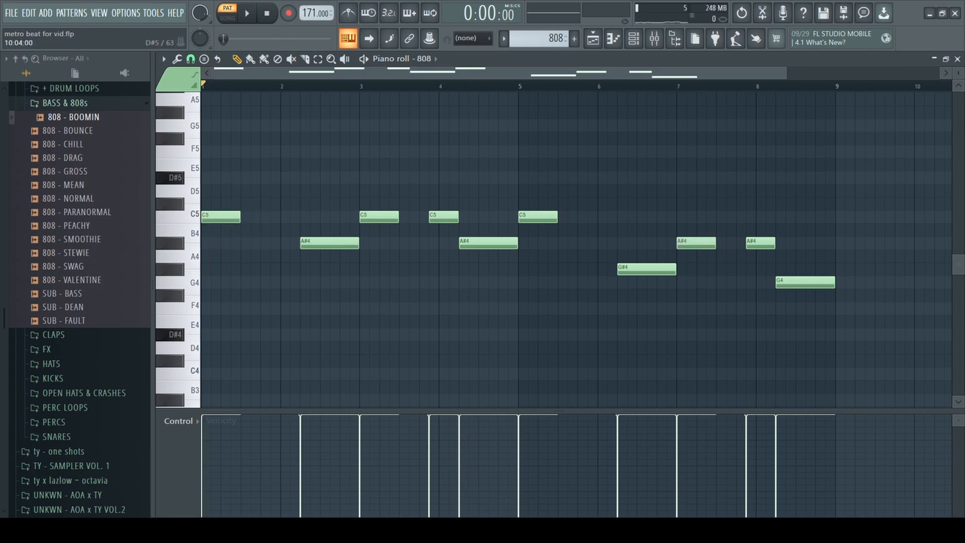
left_click(958, 59)
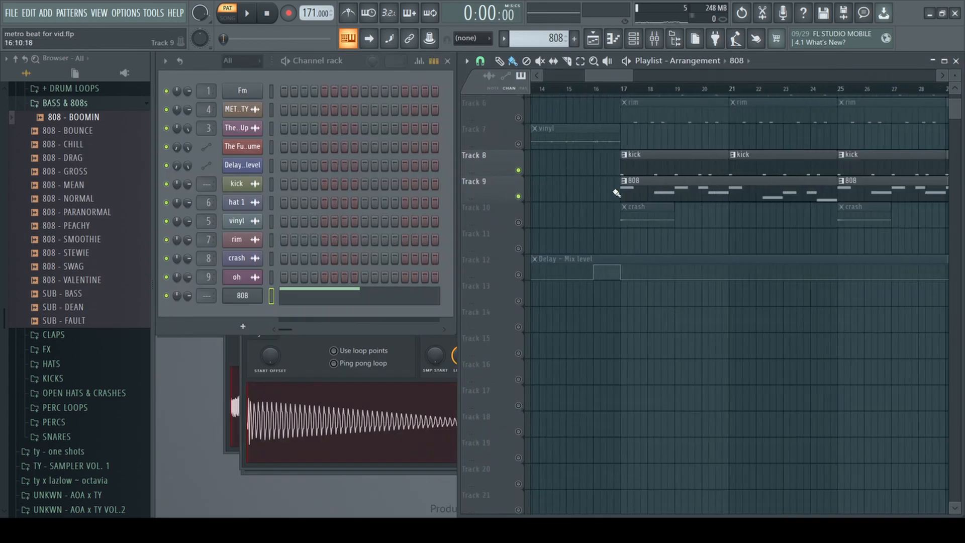
Unmute the rim on Track 6 and play it from bar 17 with the kick and 808.
scroll(683, 217, "up", 2)
left_click(518, 170)
left_click(553, 89)
key("space")
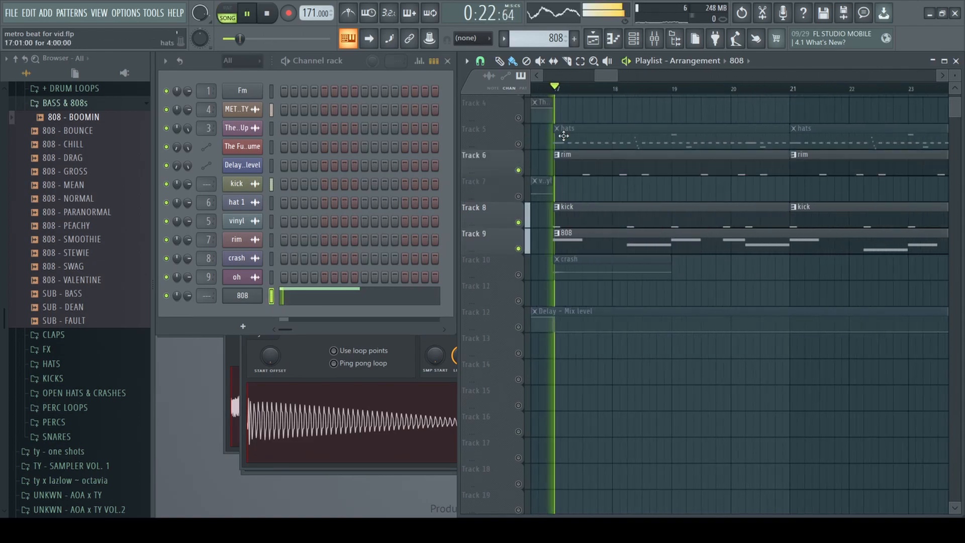
scroll(562, 136, "up", 4)
scroll(668, 168, "up", 2)
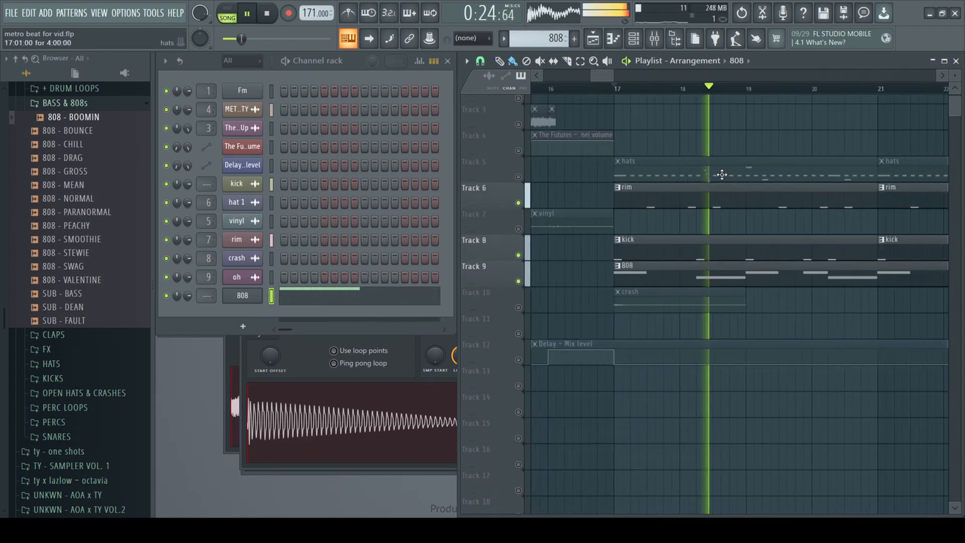
Stop playback and inspect the 808 sampler's envelope and miscellaneous settings.
scroll(724, 185, "down", 2)
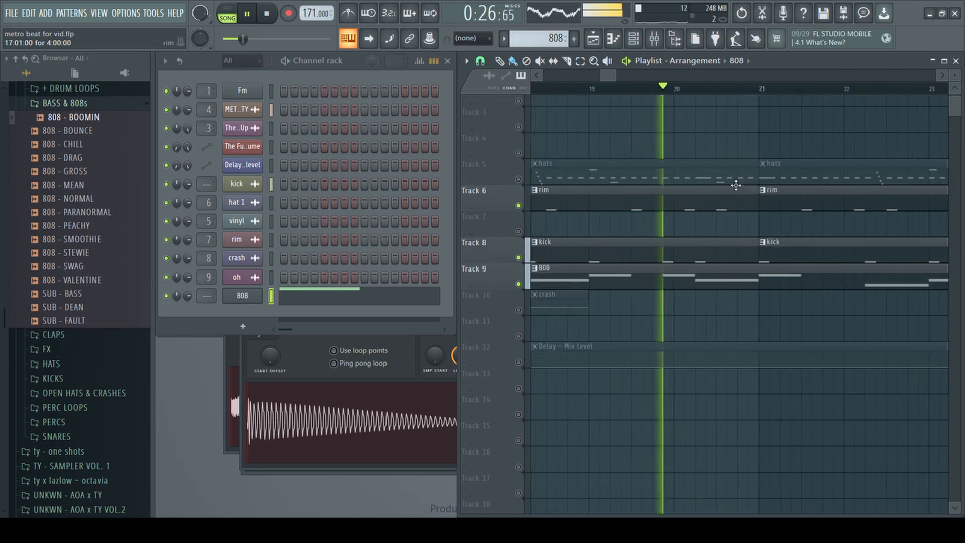
key("space")
scroll(674, 252, "down", 4)
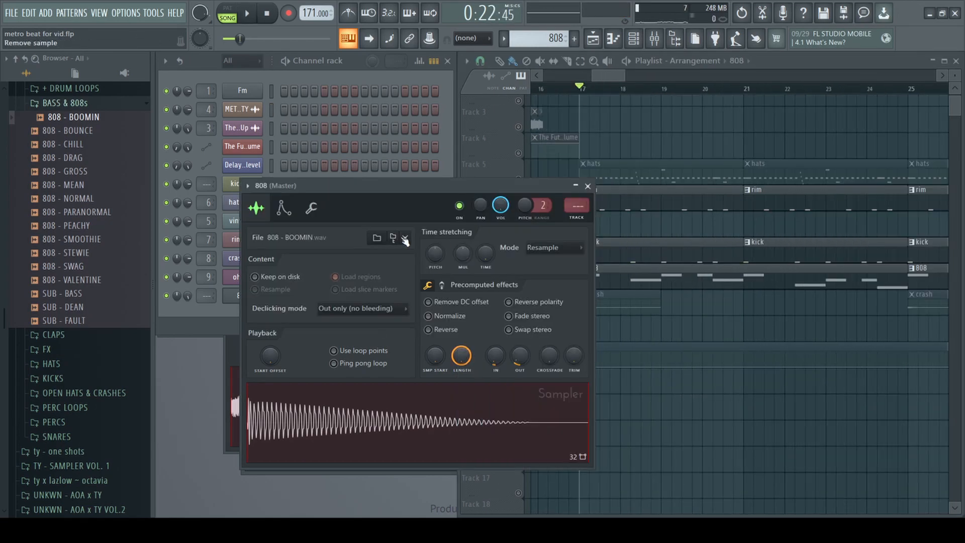
left_click(284, 207)
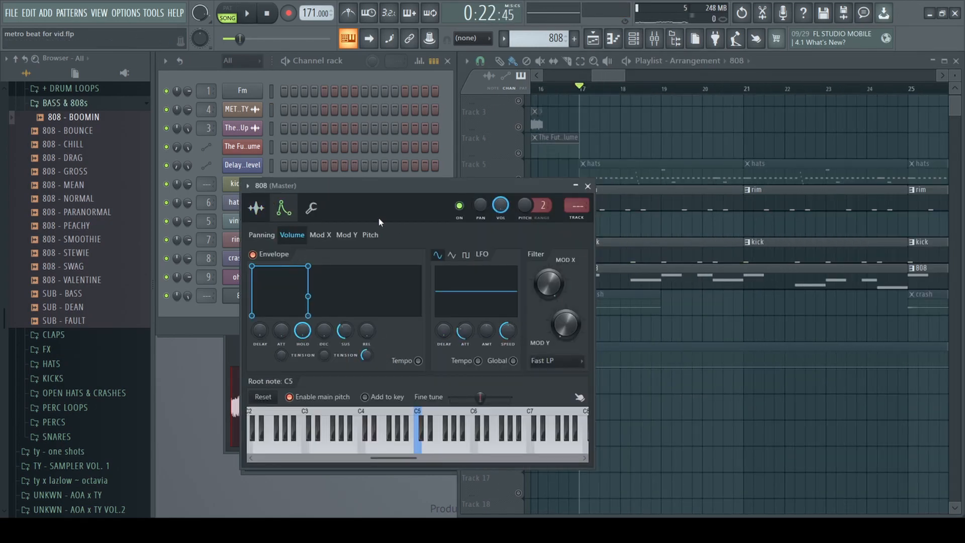
left_click(311, 208)
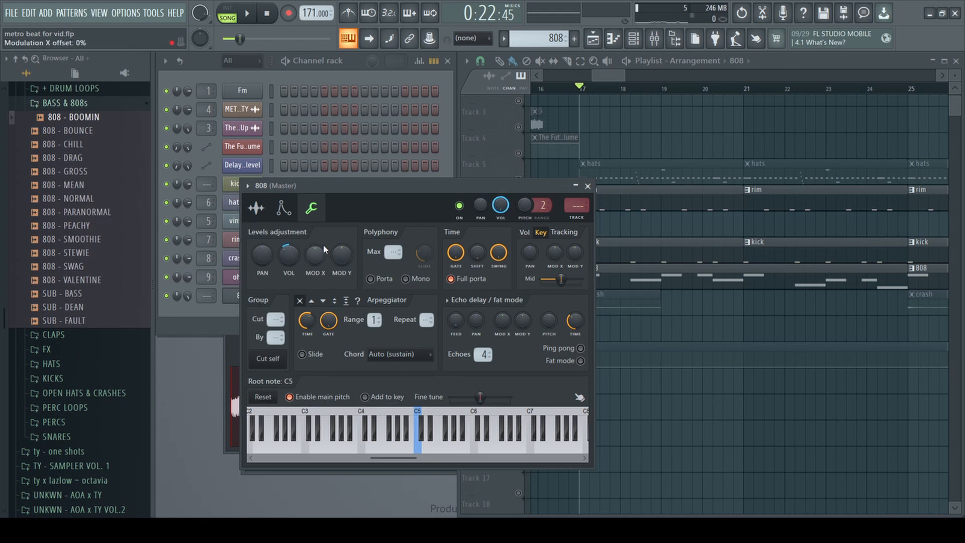
Create an 808 channel volume automation clip over bar 17, move it to Track 11 and shape a fast rise from zero.
left_click_drag(579, 88, 620, 89)
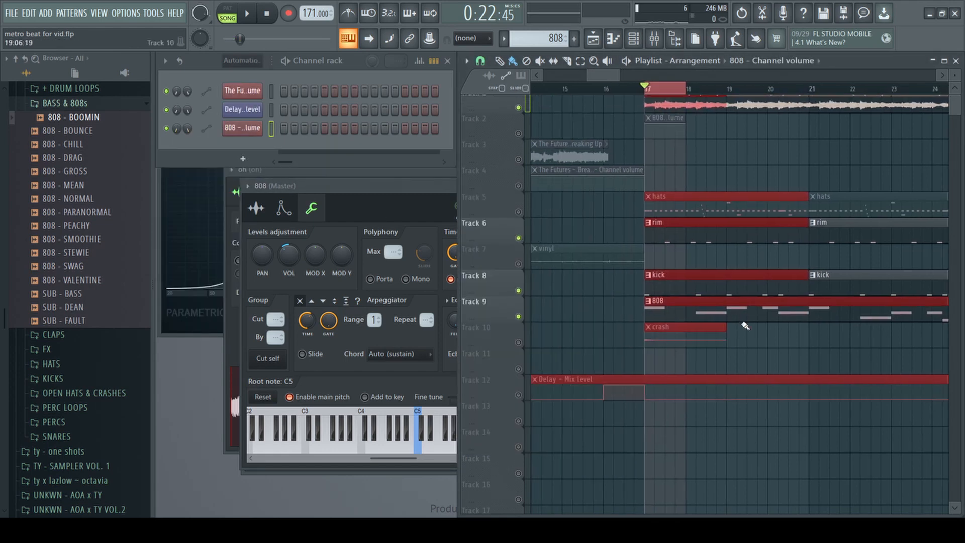
scroll(522, 370, "up", 3)
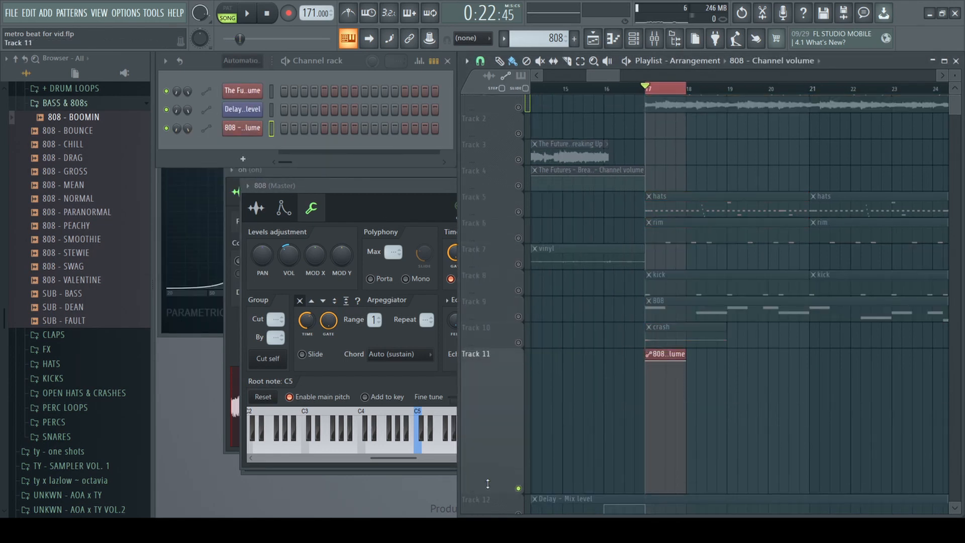
scroll(636, 407, "up", 5)
left_click_drag(679, 366, 650, 267)
left_click_drag(596, 244, 596, 375)
scroll(545, 286, "down", 2)
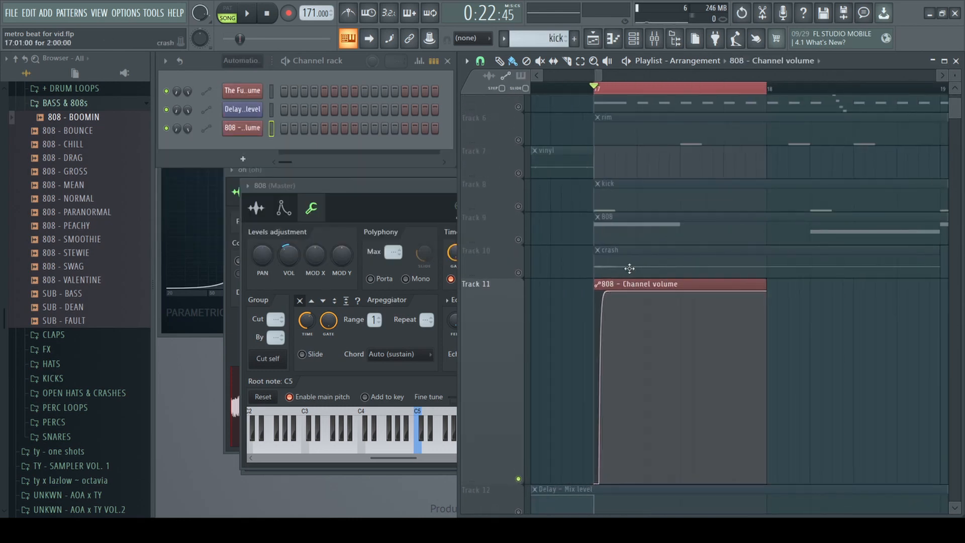
Copy the kick notes into the 808 channel volume automation's piano roll and remove its clip from Track 11.
left_click(242, 60)
left_click(237, 71)
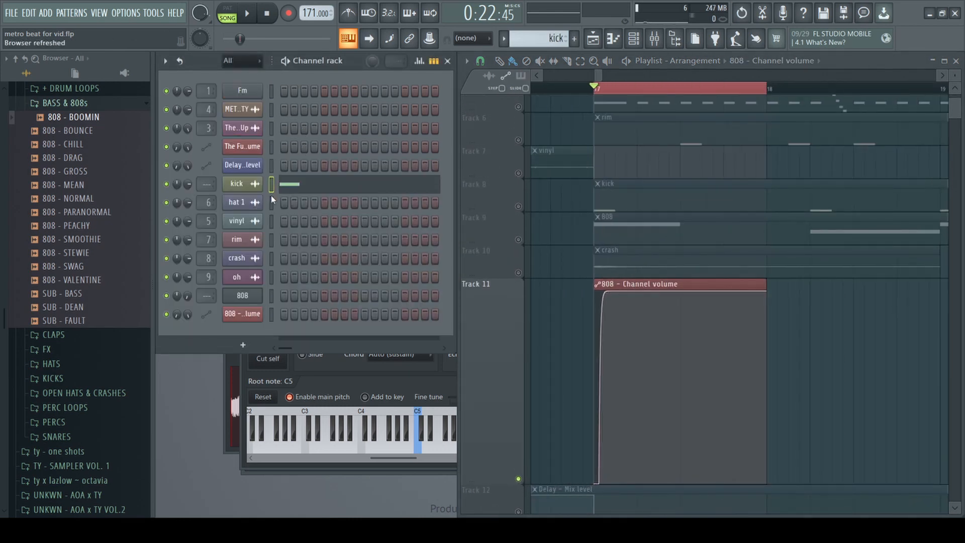
left_click(285, 314)
left_click(295, 318)
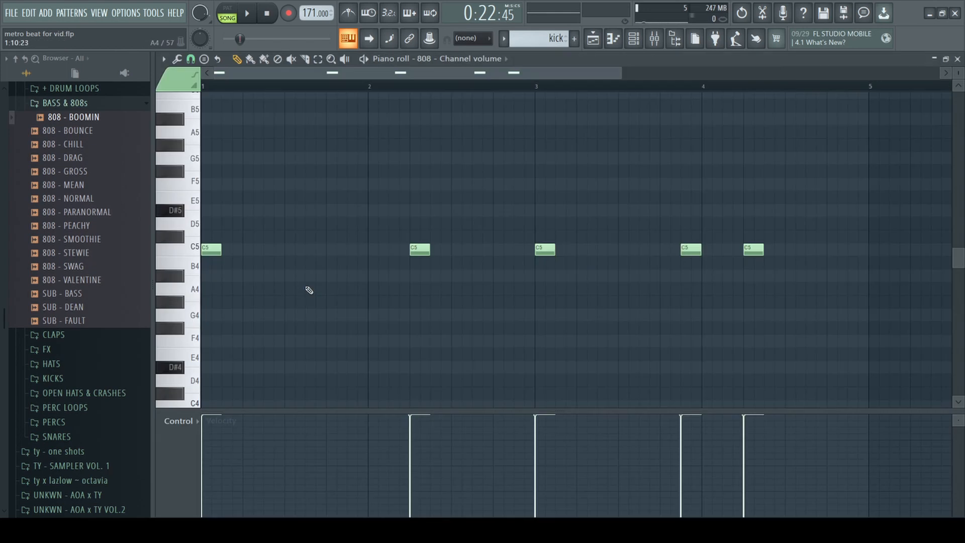
left_click(958, 58)
scroll(782, 196, "up", 3)
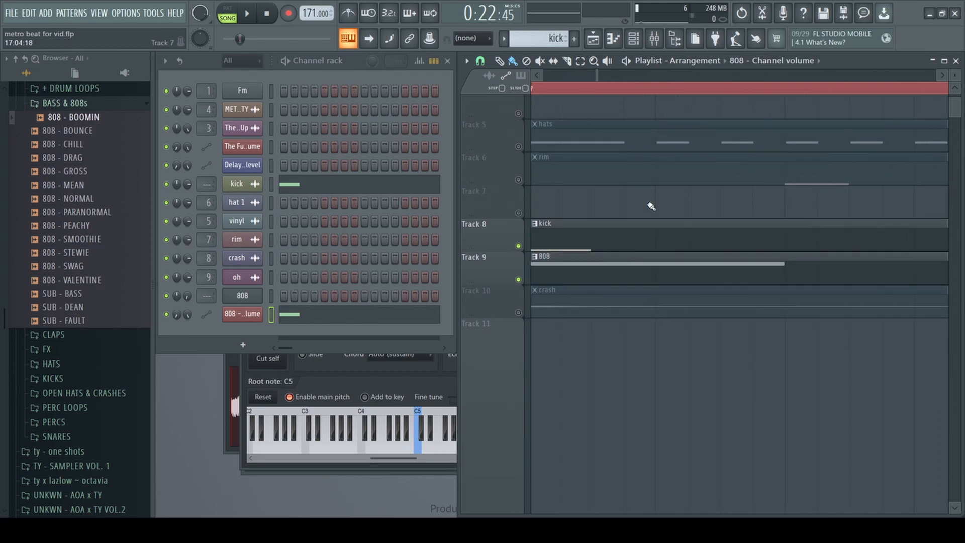
Add a Balance volume automation channel with the same kick notes, move the remaining automation clips to Tracks 17 and 18, and play from bar 17.
key("space")
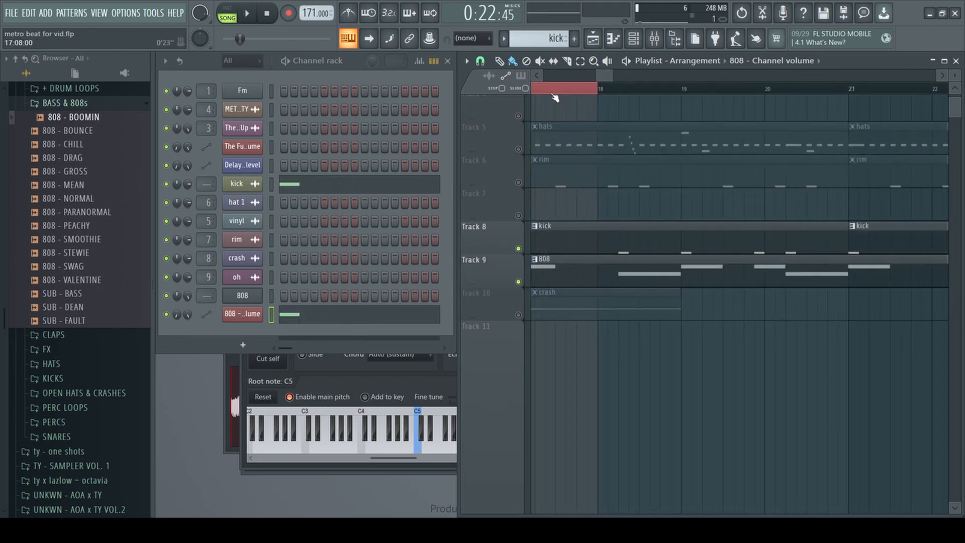
scroll(524, 145, "up", 4)
scroll(524, 144, "down", 4)
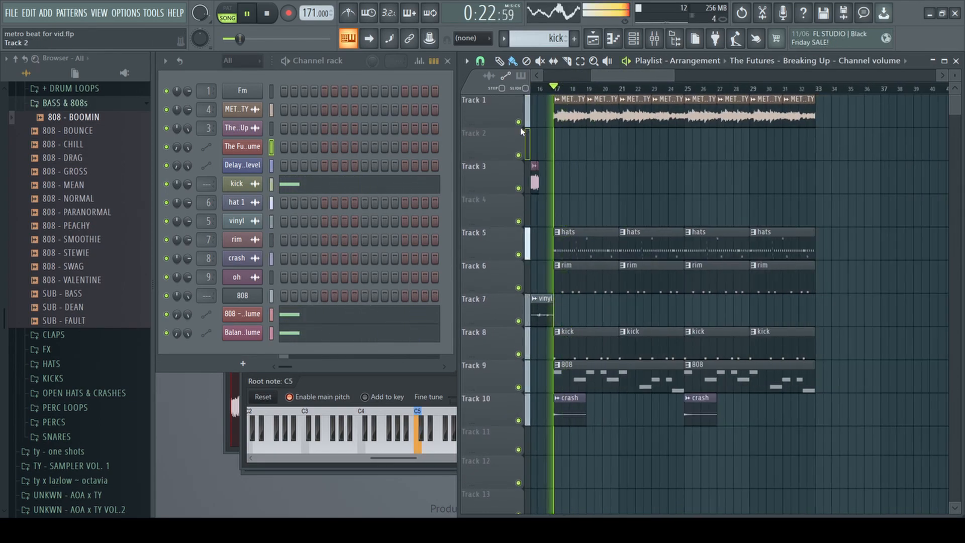
scroll(533, 146, "up", 3)
scroll(662, 161, "down", 1)
scroll(661, 161, "down", 4)
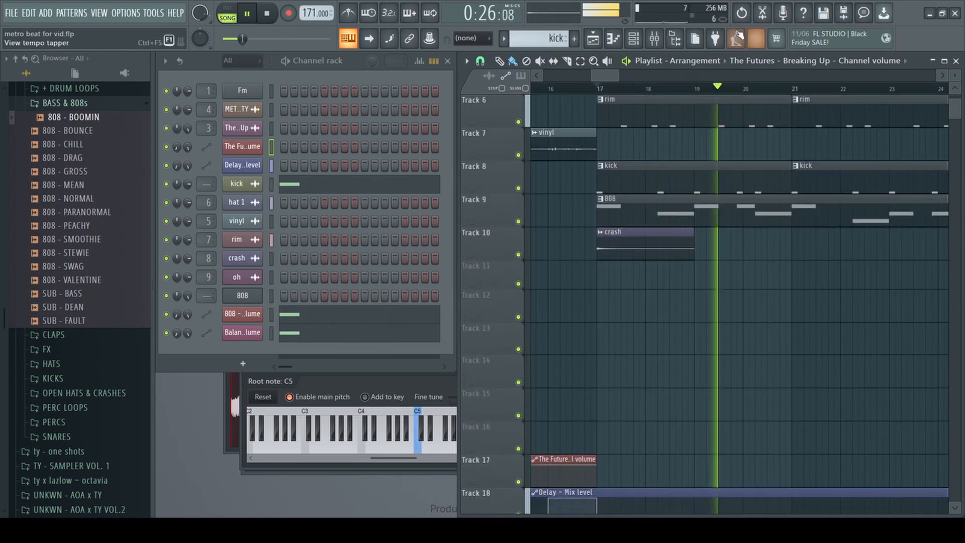
Lower the crash mixer track to about -5.3 dB and add Fruity Parametric EQ 2 with the lows cut and band 6 dipped.
key("F9")
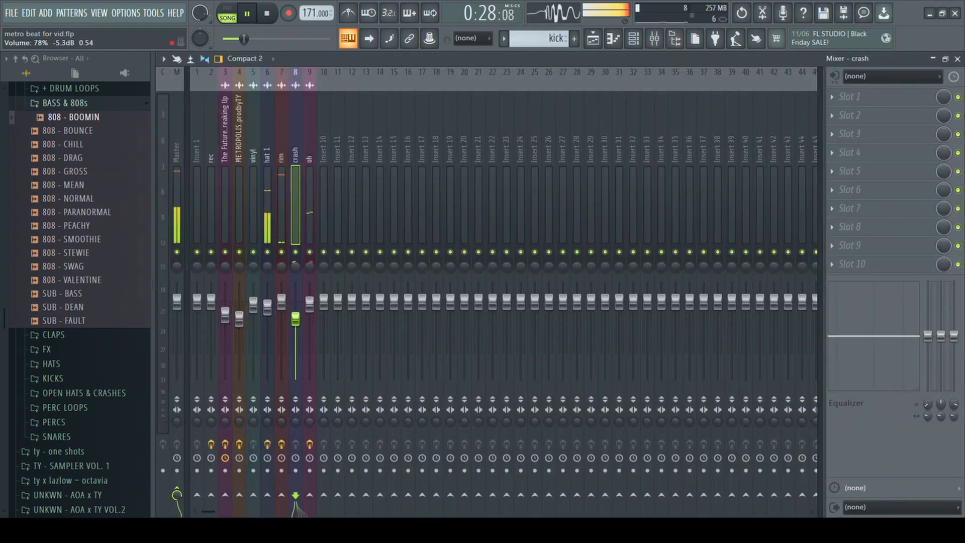
left_click_drag(463, 263, 422, 261)
left_click_drag(255, 243, 354, 317)
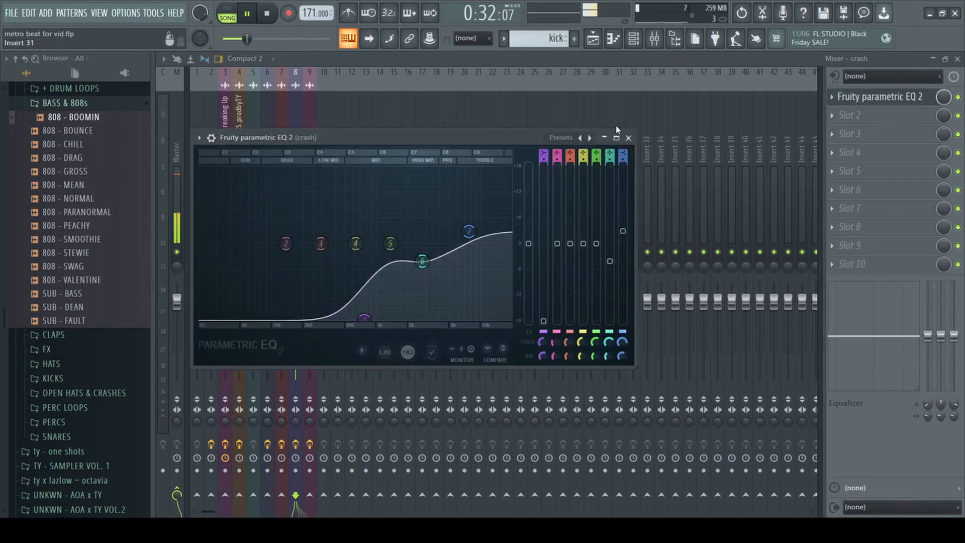
left_click(629, 137)
left_click(957, 59)
Mute the METROPOLIS sample on Track 1 to hear the drums and 808, stop playback and save the project.
scroll(712, 143, "down", 3, "ctrl")
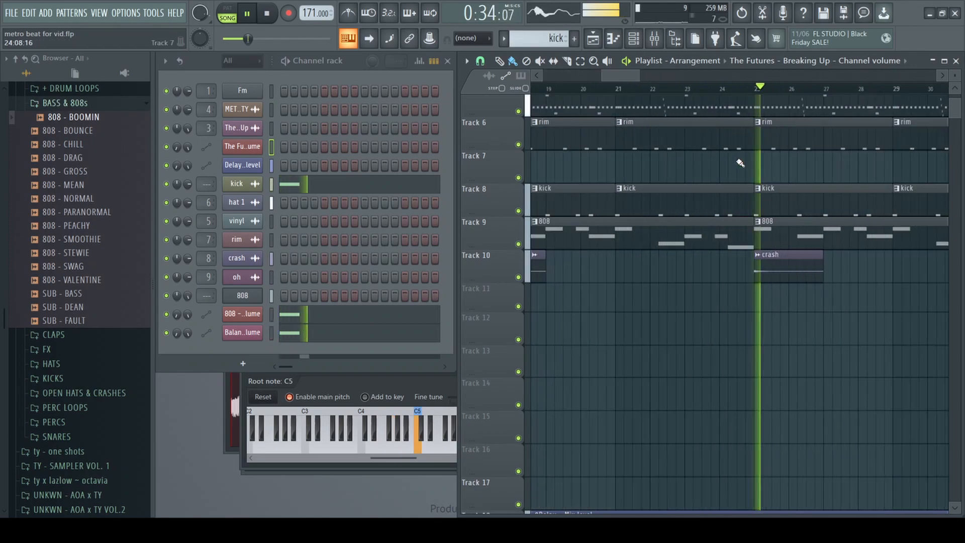
scroll(695, 157, "up", 5)
scroll(650, 182, "down", 3, "ctrl")
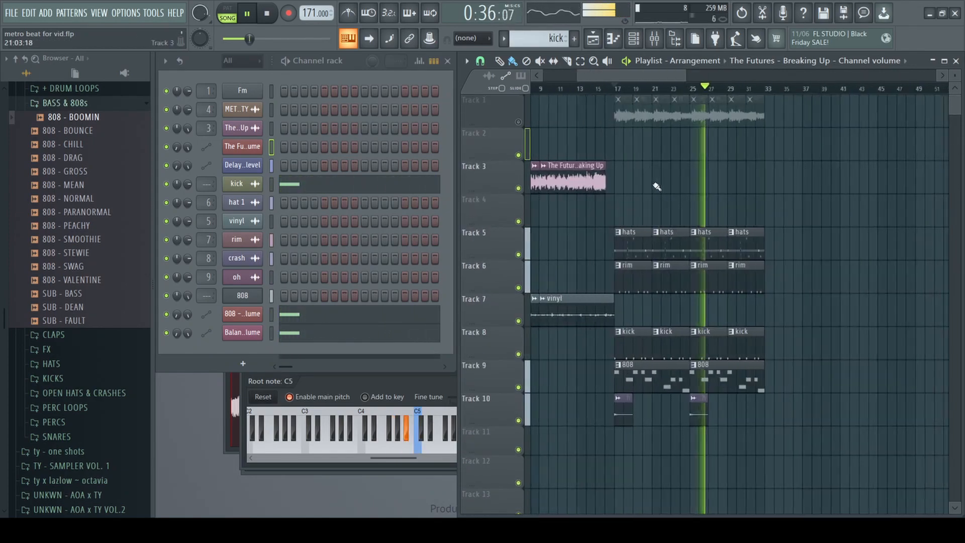
key("space")
key("ctrl+s")
Browse the PERCS folder, add PERC - MY FAVORITE EVER to Track 11 at bar 17 and play it.
left_click(66, 104)
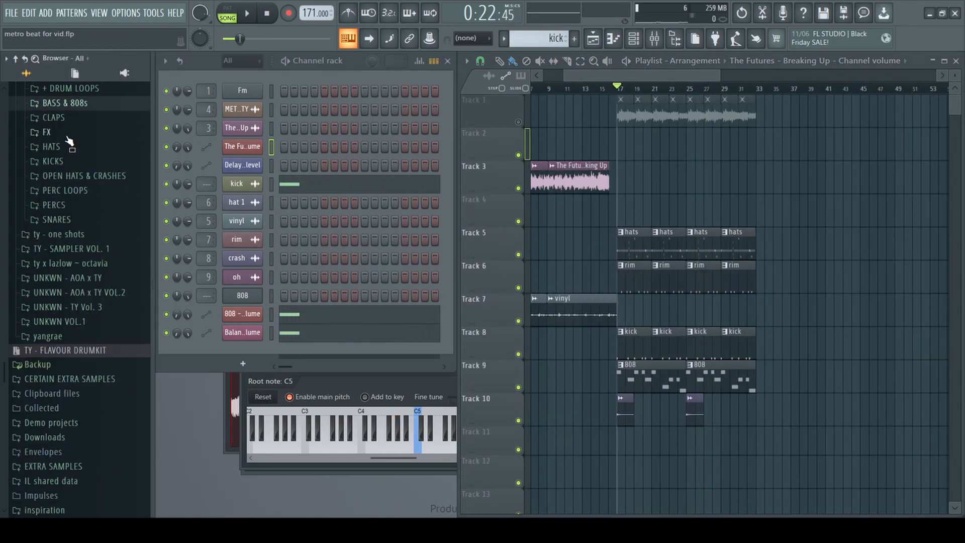
left_click(71, 205)
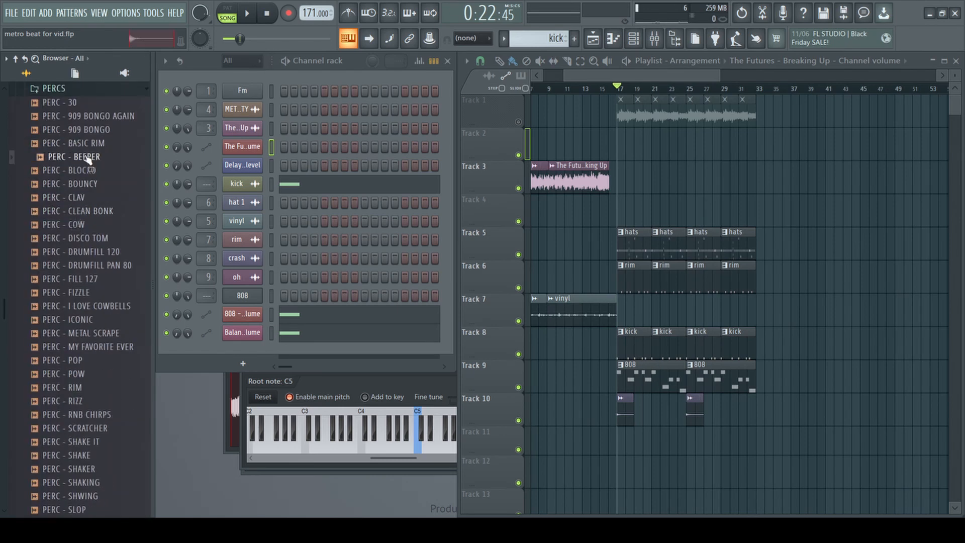
left_click(106, 347)
left_click_drag(107, 353, 624, 444)
key("space")
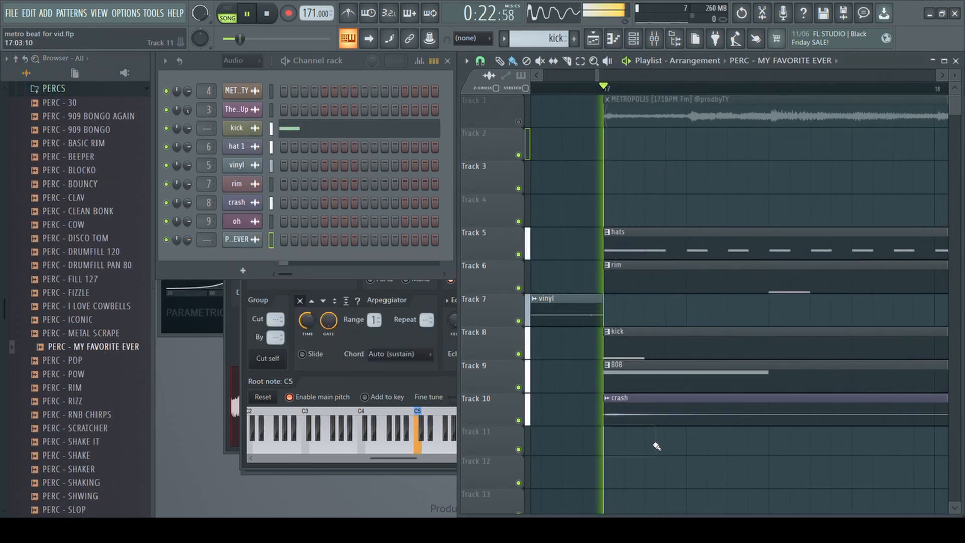
Audition the perc hit just after bar 17 on Track 11, open its sample settings and create a pattern named perc.
scroll(717, 438, "down", 5)
key("space")
double_click(696, 433)
key("space")
left_click_drag(739, 288, 722, 286)
scroll(668, 271, "down", 4)
key("space")
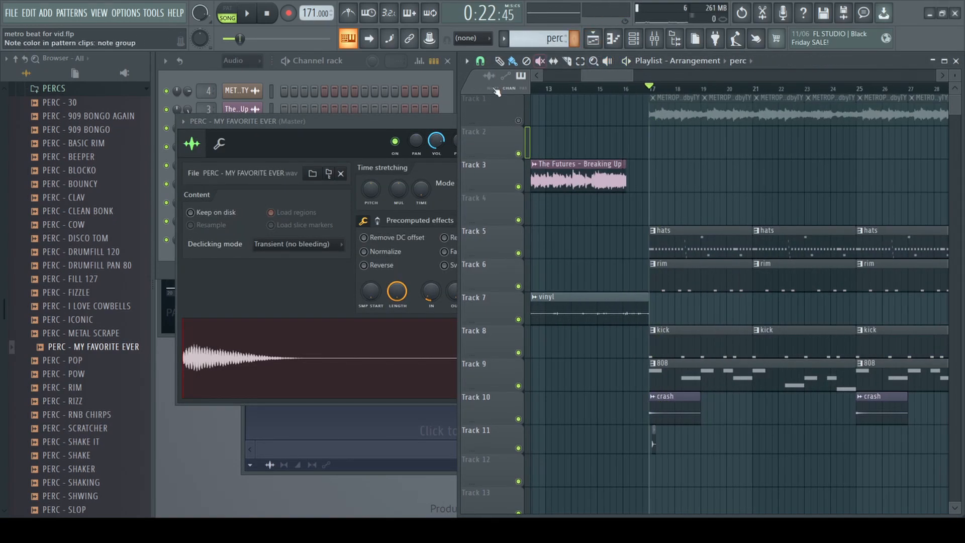
Place a C5 perc note on the third step of bar 1 in the perc pattern and put the pattern on Track 11 at bar 17.
left_click(348, 77)
key("F7")
scroll(279, 254, "down", 2)
left_click(286, 252)
scroll(316, 303, "down", 3)
left_click(956, 61)
scroll(898, 136, "down", 3)
Load PERC - TRIANGLE with a 36% quick fade-out and place its C5 note on beat 3 of bar 4 in the perc pattern.
left_click(647, 237)
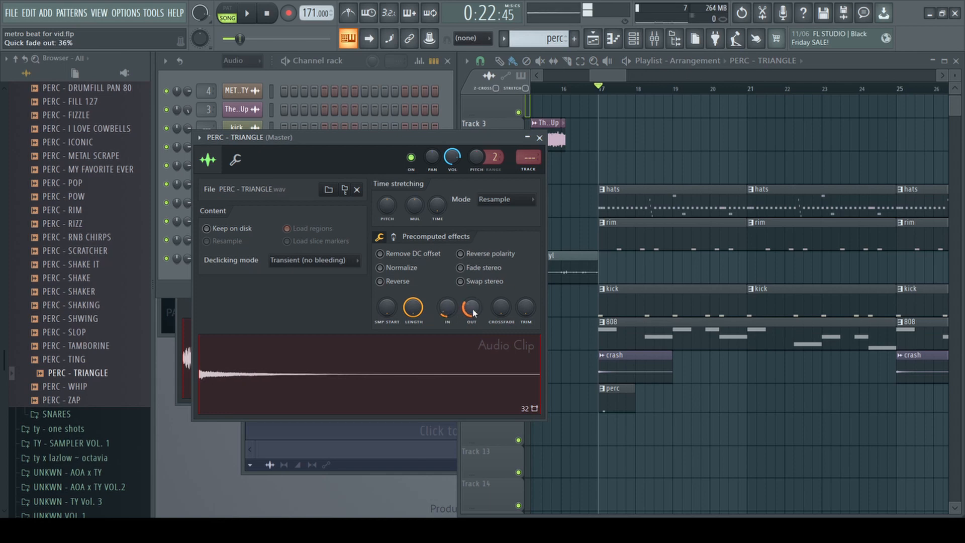
left_click(191, 282)
key("F7")
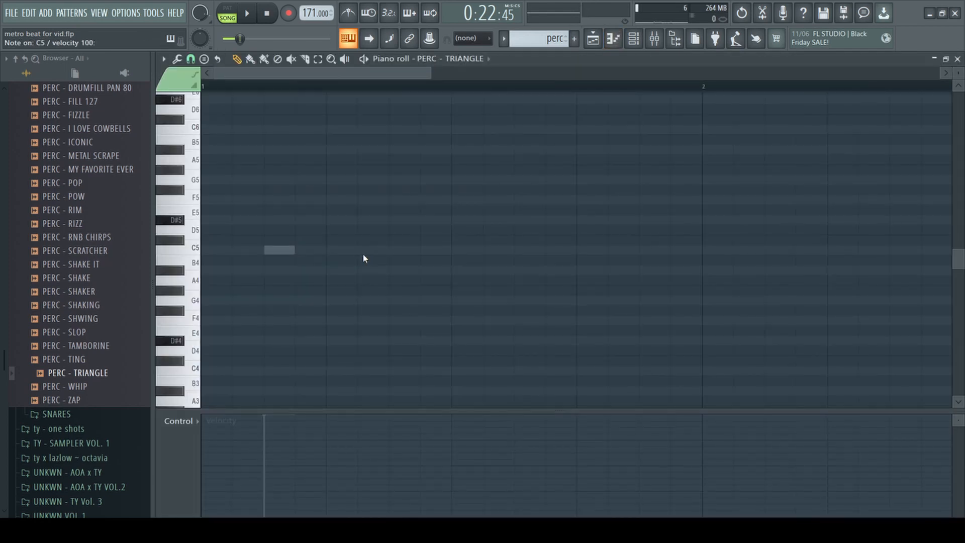
scroll(402, 252, "down", 4)
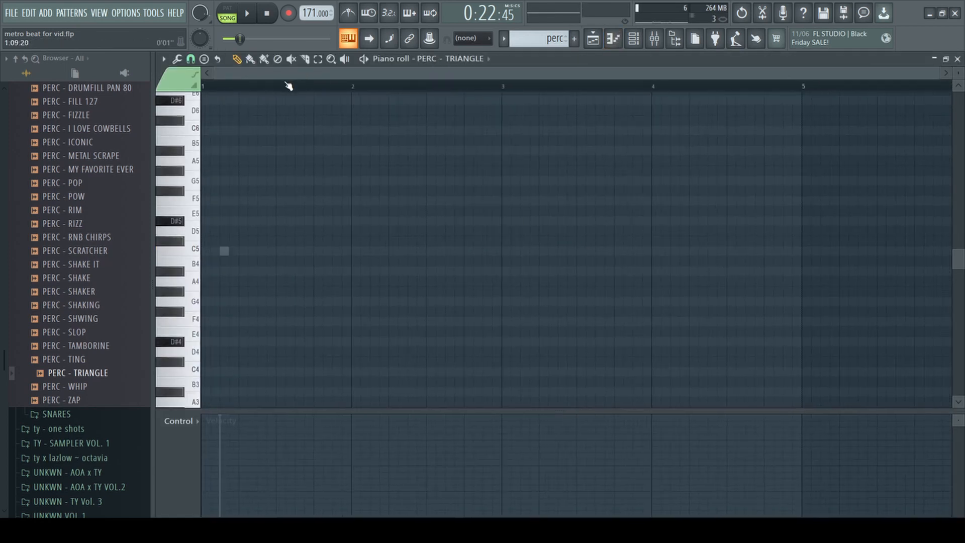
key("space")
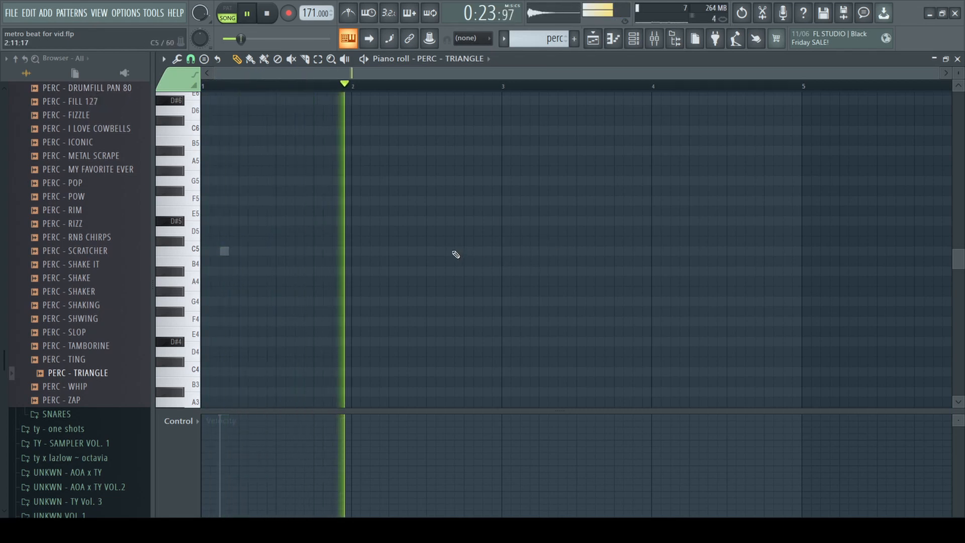
left_click(732, 251)
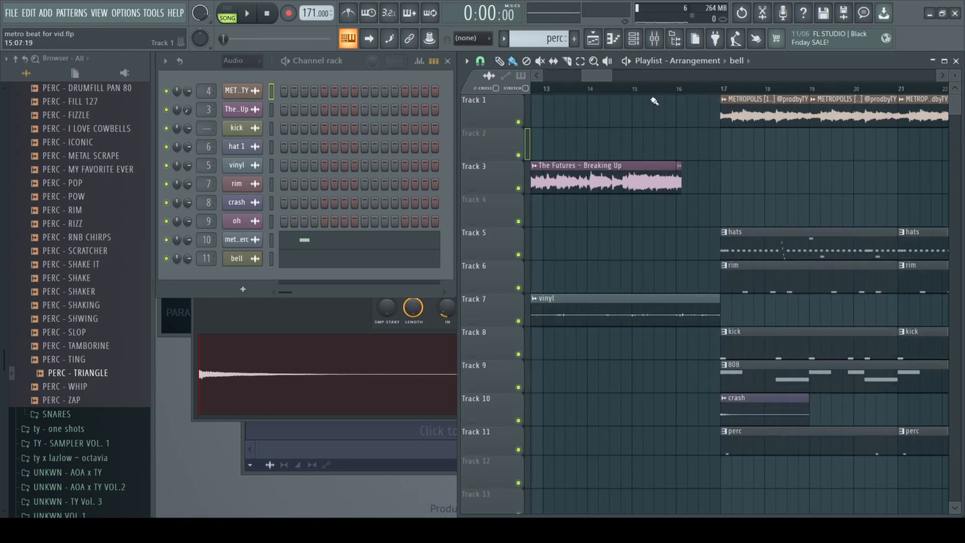
Clear the hats, rim, kick, 808, crash and perc from bars 17 to 20 and play into the drums at bar 21.
left_click(724, 89)
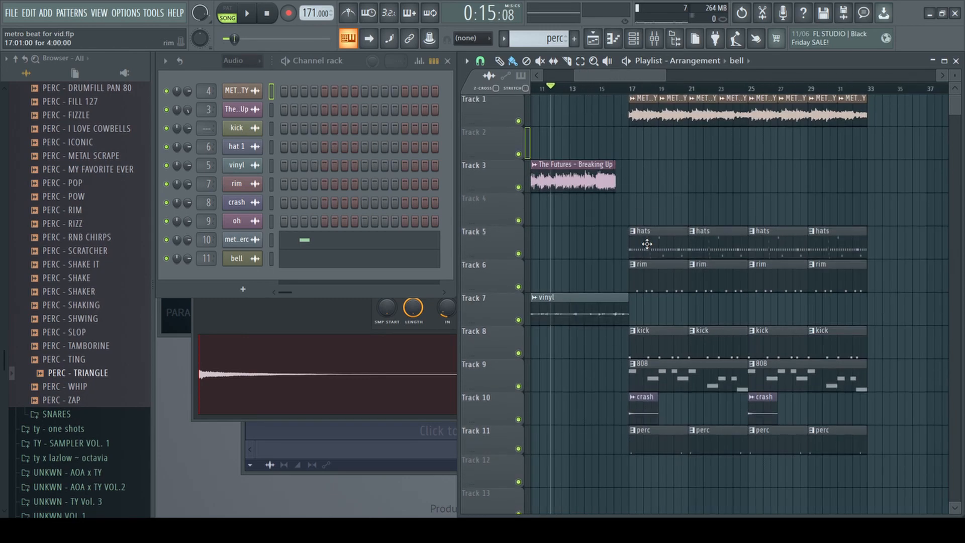
left_click_drag(663, 431, 668, 400)
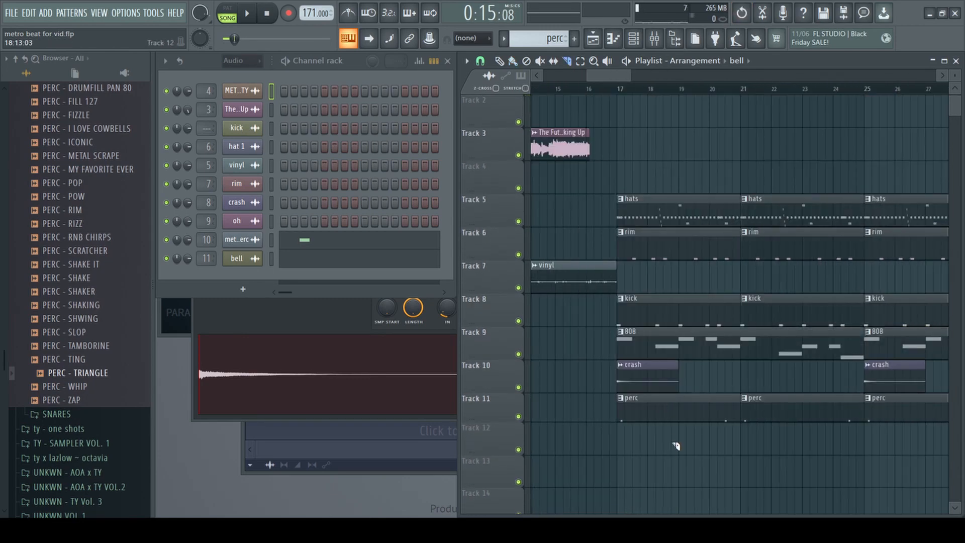
scroll(666, 383, "up", 1)
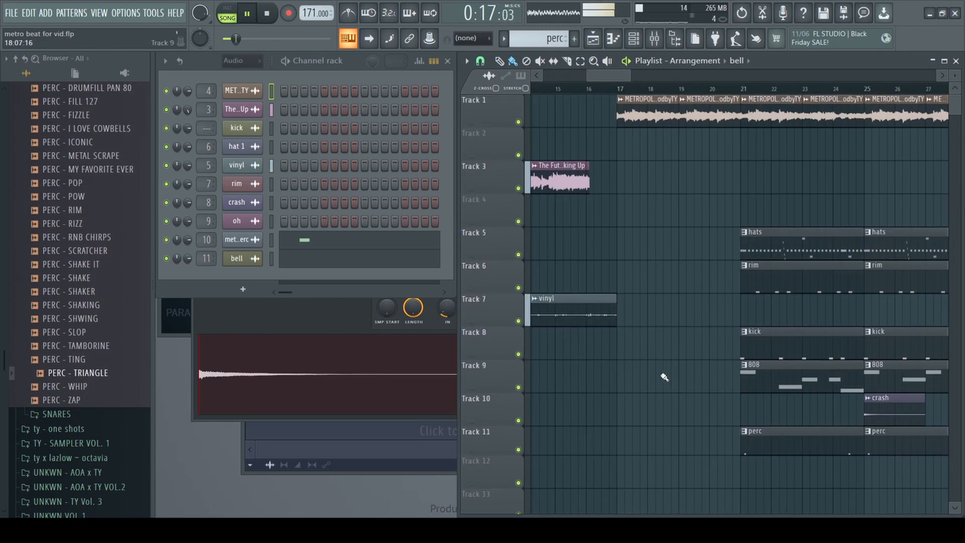
scroll(654, 342, "down", 5)
scroll(635, 266, "up", 5)
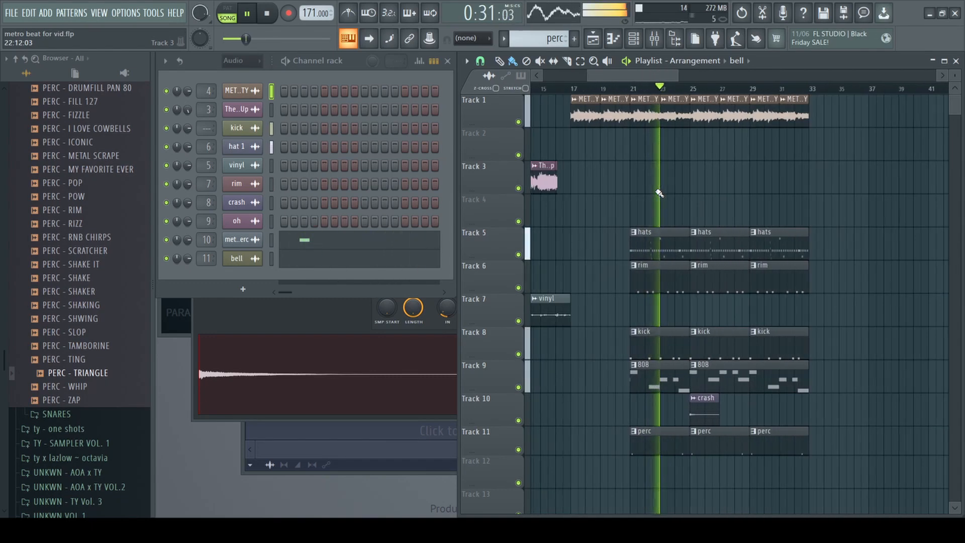
Add an open hat note in bar 4 of the hats pattern while the beat plays.
double_click(658, 232)
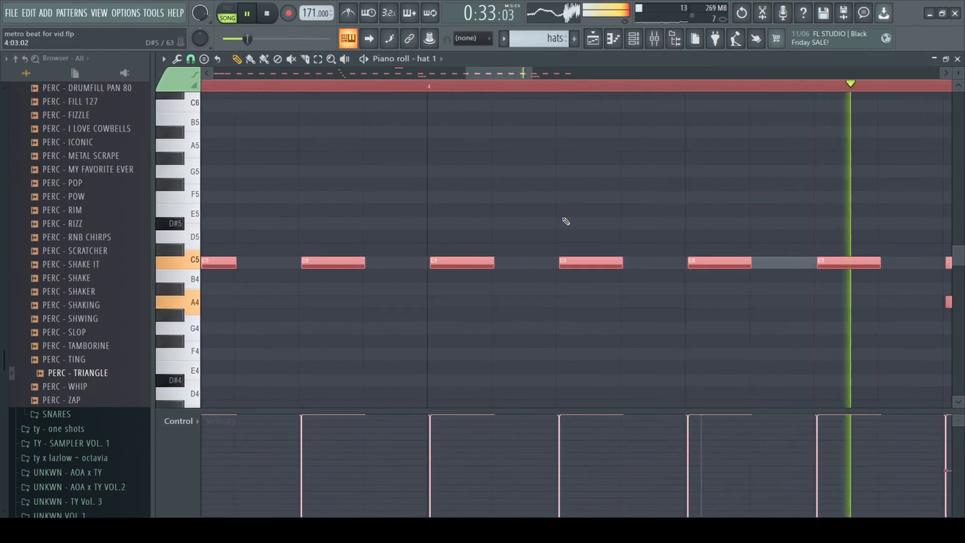
left_click(946, 60)
left_click(900, 123)
left_click(957, 59)
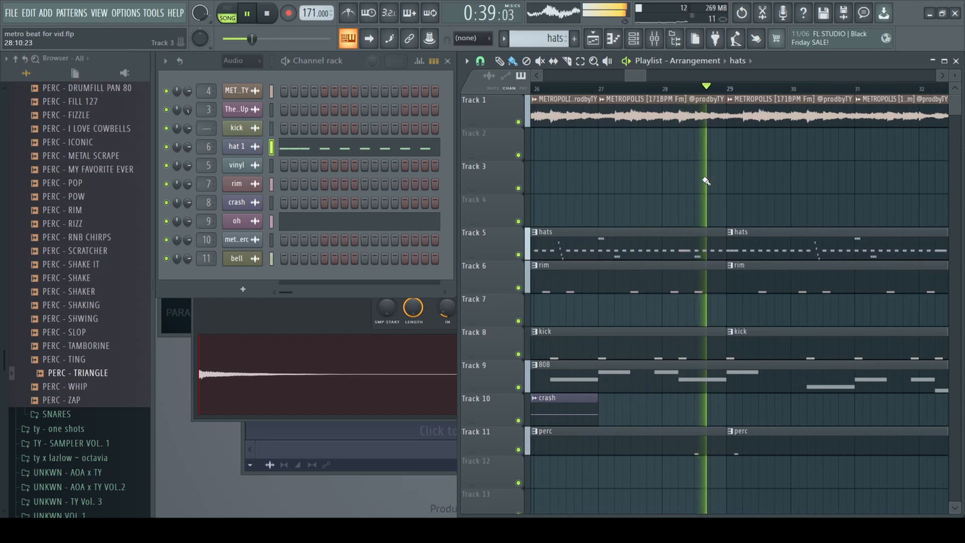
Duplicate the METROPOLIS and drum section out to bar 49, leaving the 808 out of bars 33 to 40.
scroll(698, 196, "down", 3)
left_click_drag(774, 355, 583, 4)
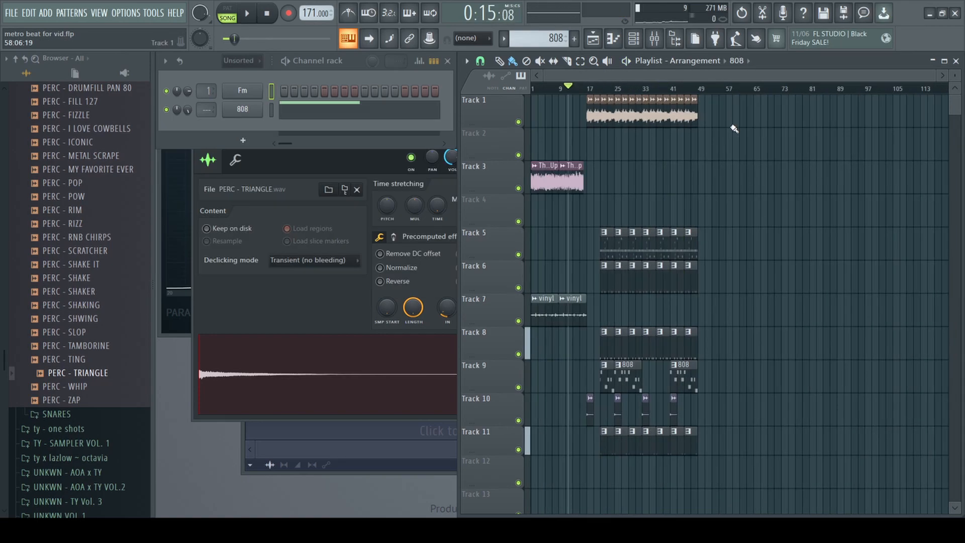
Extend the METROPOLIS sample on Track 1 from bar 49 to about bar 66 and play the ending.
scroll(612, 118, "up", 4)
left_click_drag(644, 113, 832, 117)
scroll(764, 135, "down", 3)
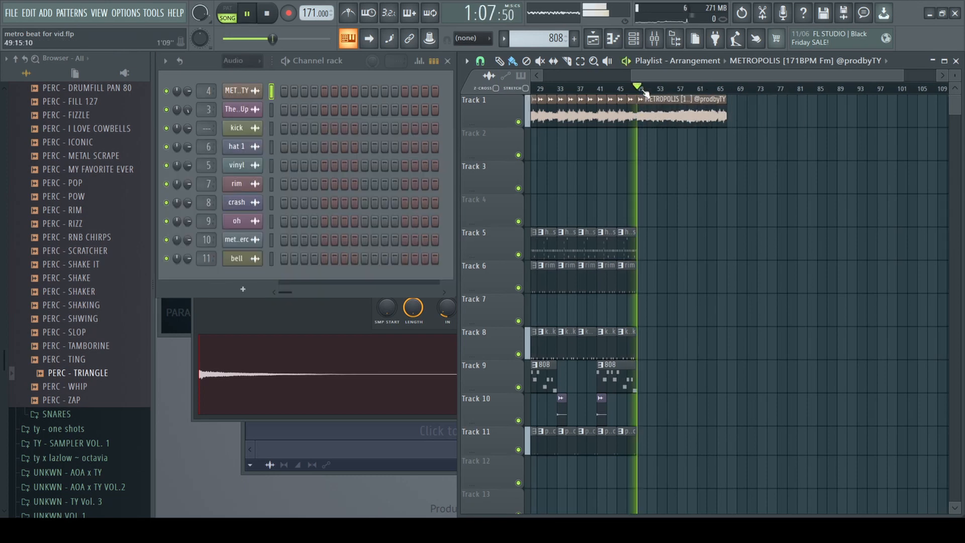
scroll(663, 130, "up", 4)
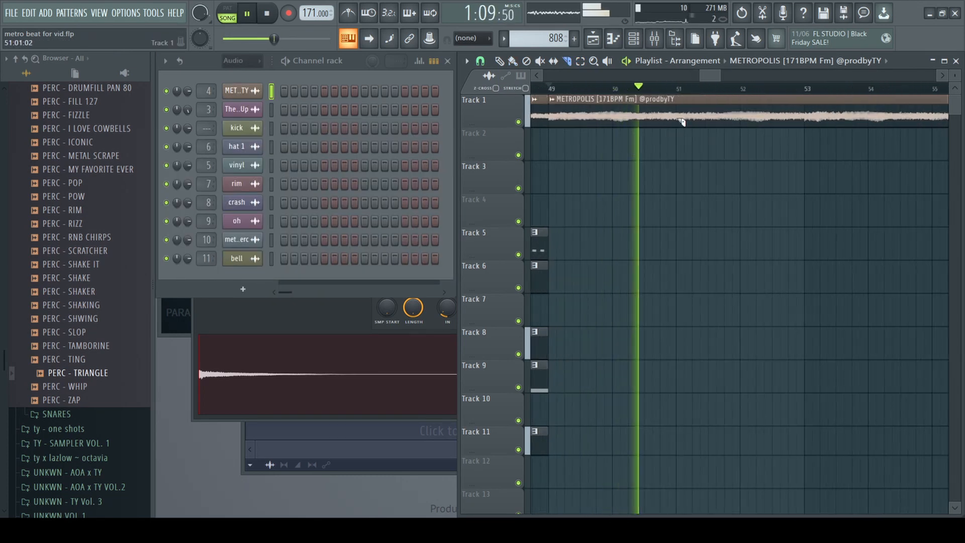
left_click(678, 120)
scroll(682, 143, "right", 2)
scroll(682, 143, "down", 2)
left_click(693, 89)
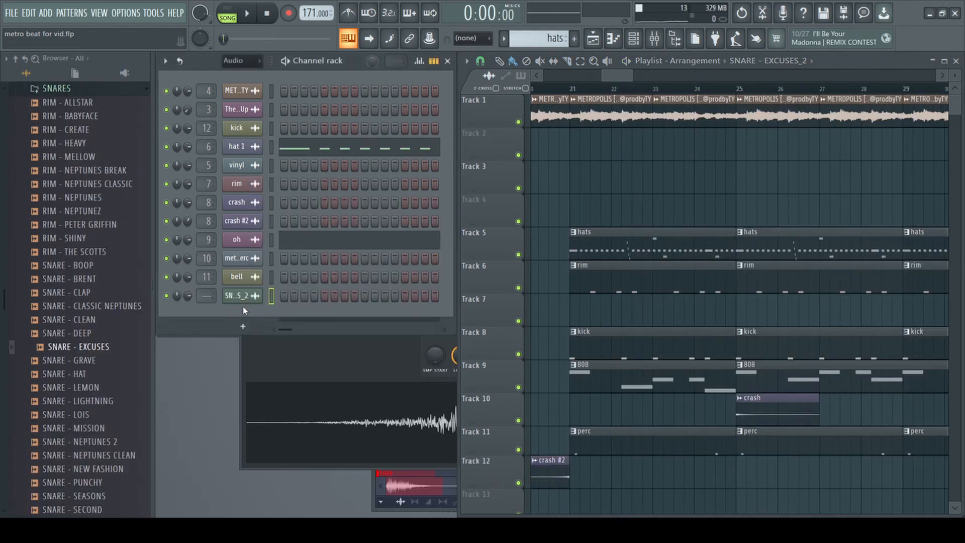
Add F5 notes for the SNARE - EXCUSES_2 sample near the end of bar 1 and in bar 3 of the rim pattern.
left_click(613, 39)
scroll(513, 40, "down", 1)
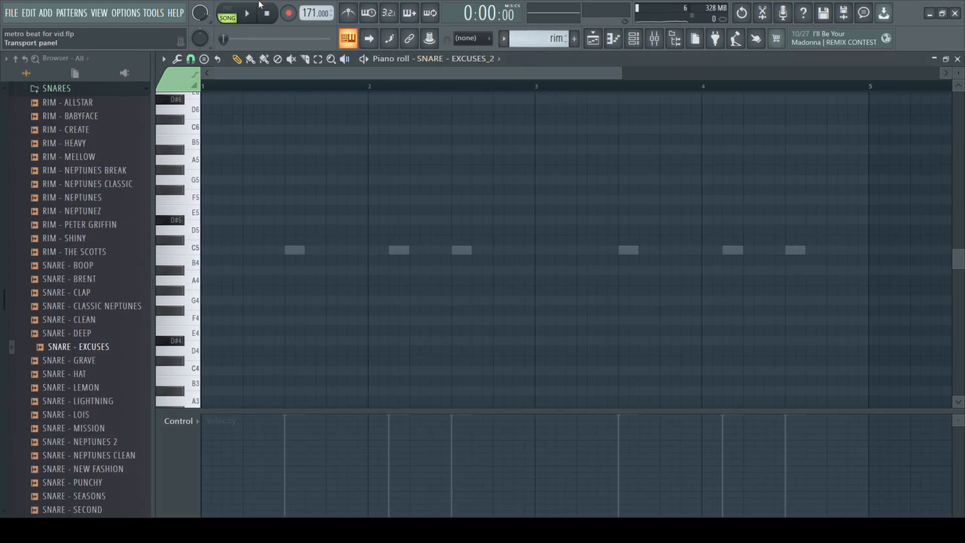
left_click(264, 250)
key("space")
left_click(256, 438)
key("space")
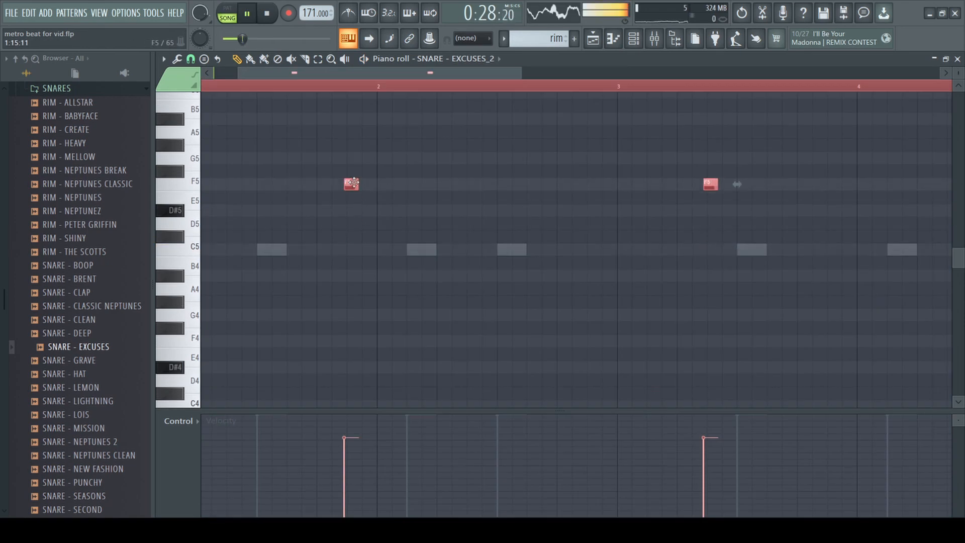
left_click(507, 206, "ctrl")
scroll(512, 206, "down", 3)
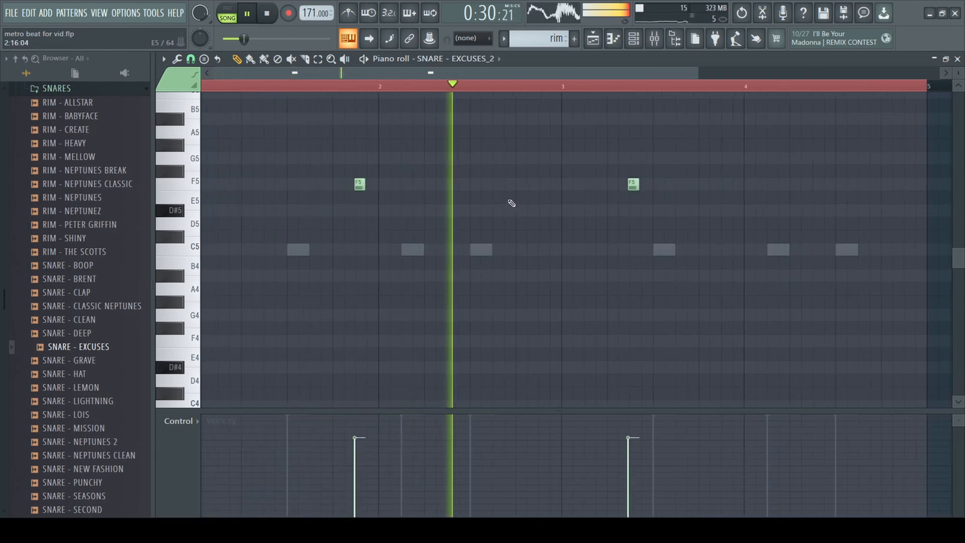
Delete the bar 3 snare note and duplicate the first two bars of the snare part into bars 3 and 4.
right_click(539, 184)
left_click_drag(481, 87, 44, 139)
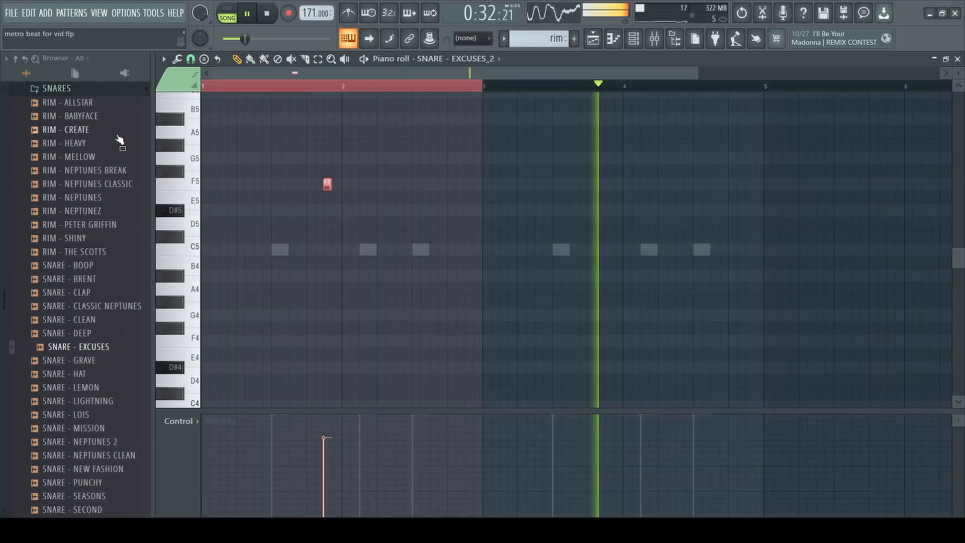
key("ctrl+b")
key("F7")
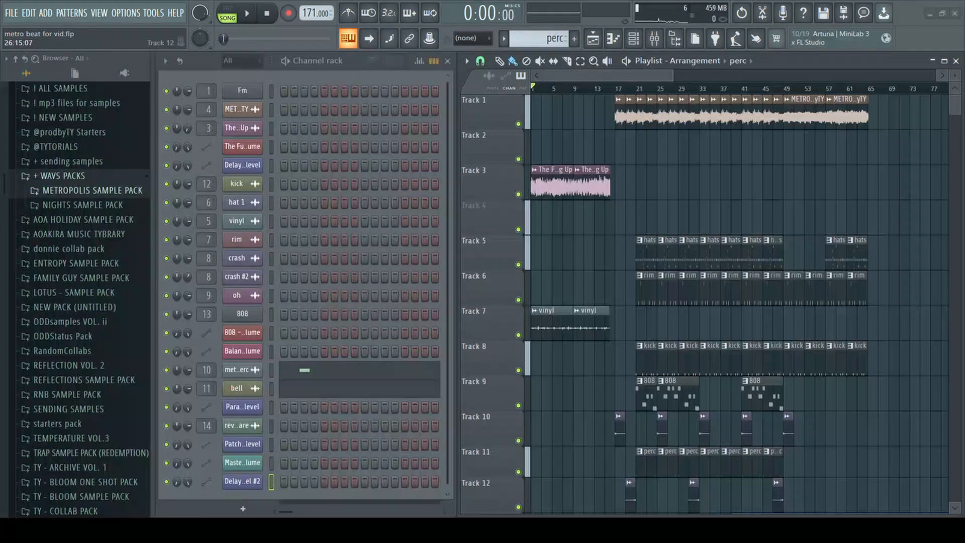